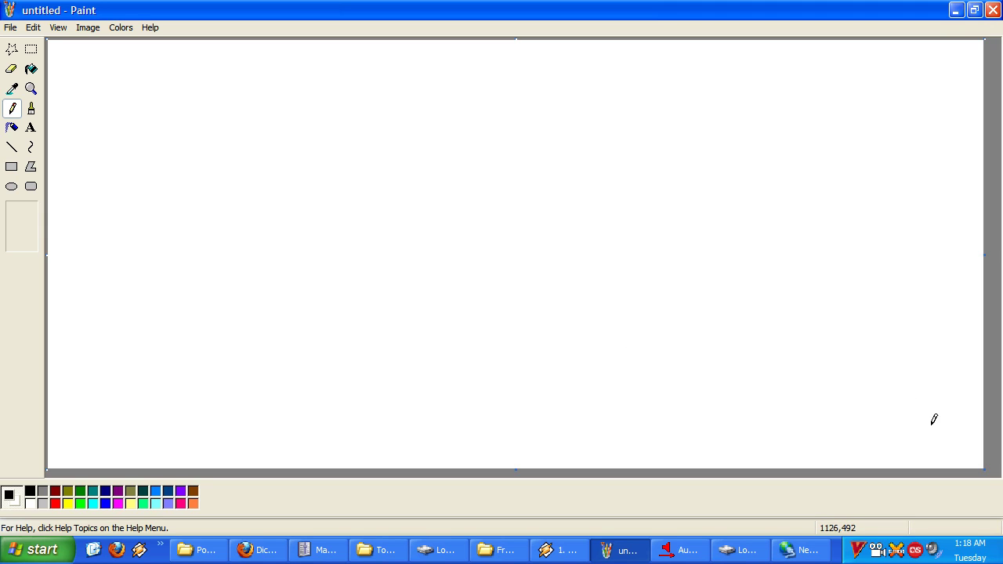
Fill the whole blank canvas with medium blue as the sky background
mouse_move(970, 558)
click(32, 69)
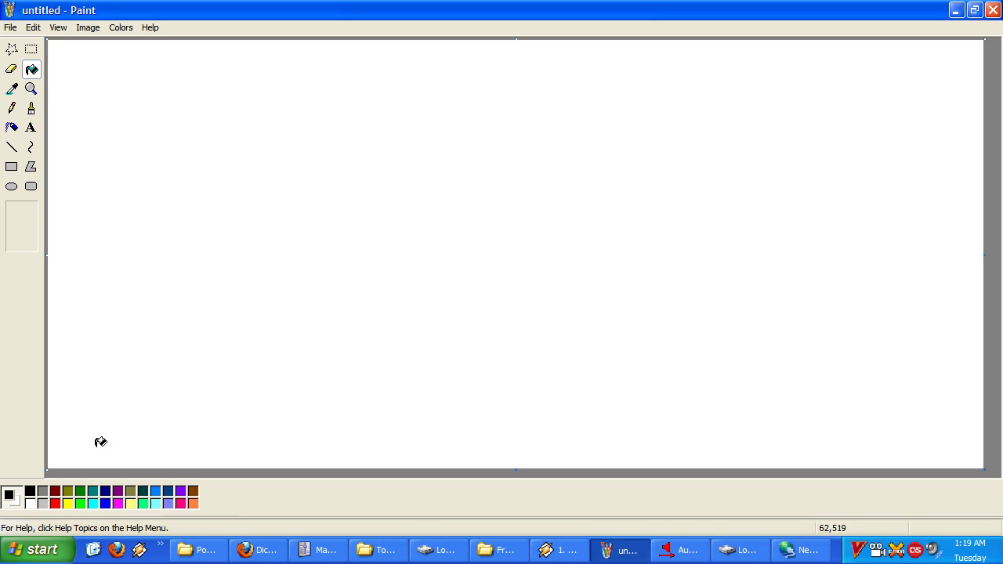
click(157, 493)
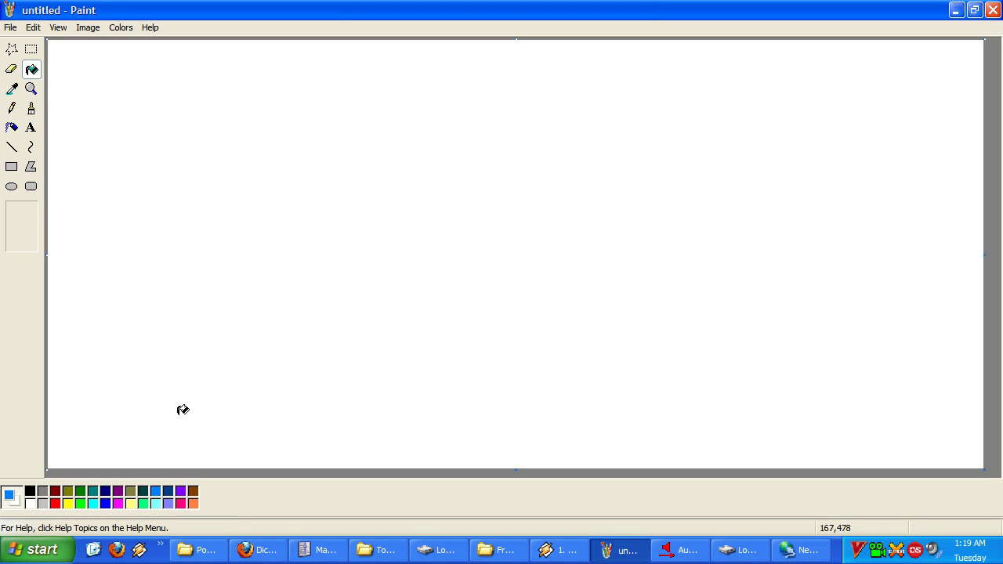
click(260, 207)
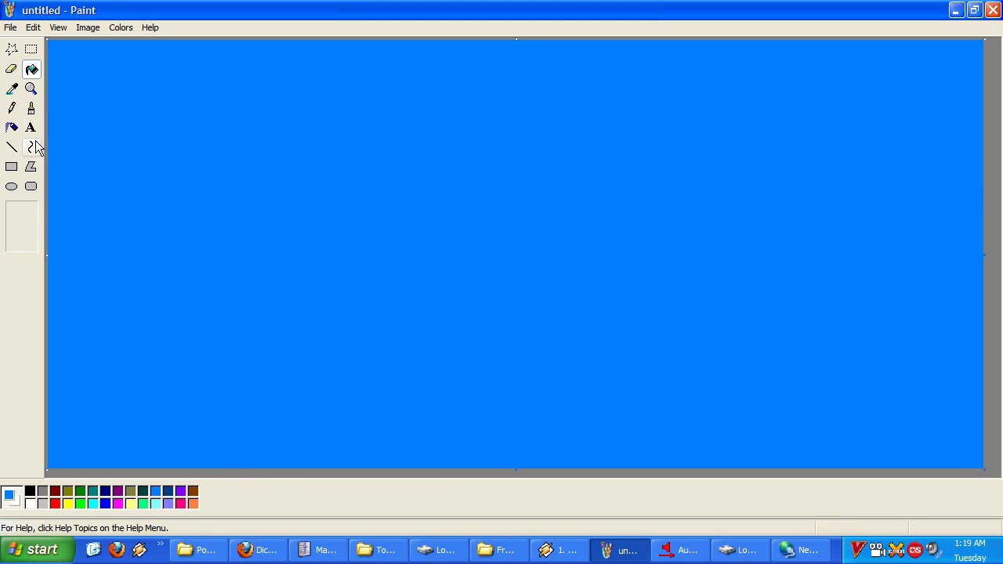
Paint a small flying bird silhouette in black in the upper part of the sky, using the largest backward-slanted brush
click(31, 114)
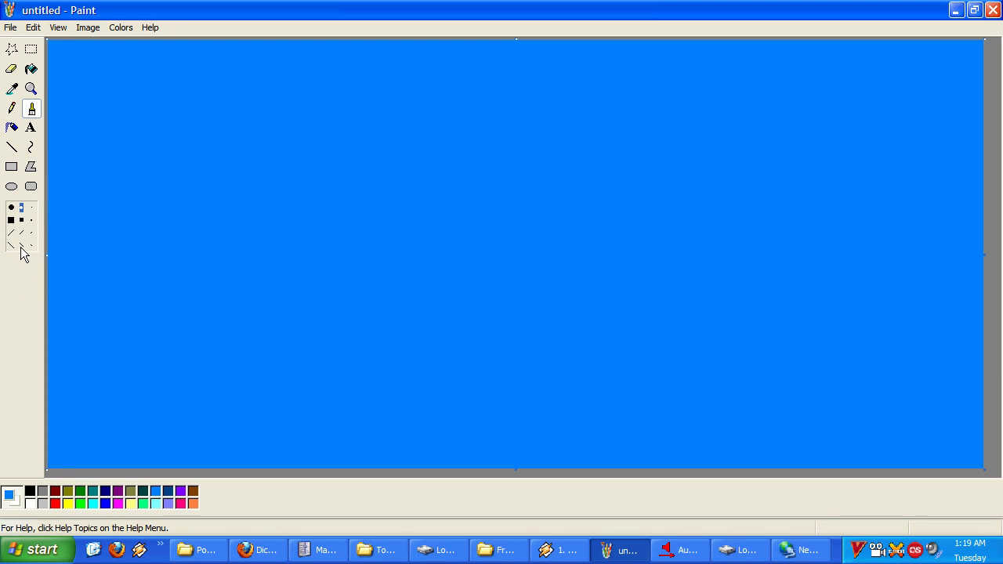
click(30, 492)
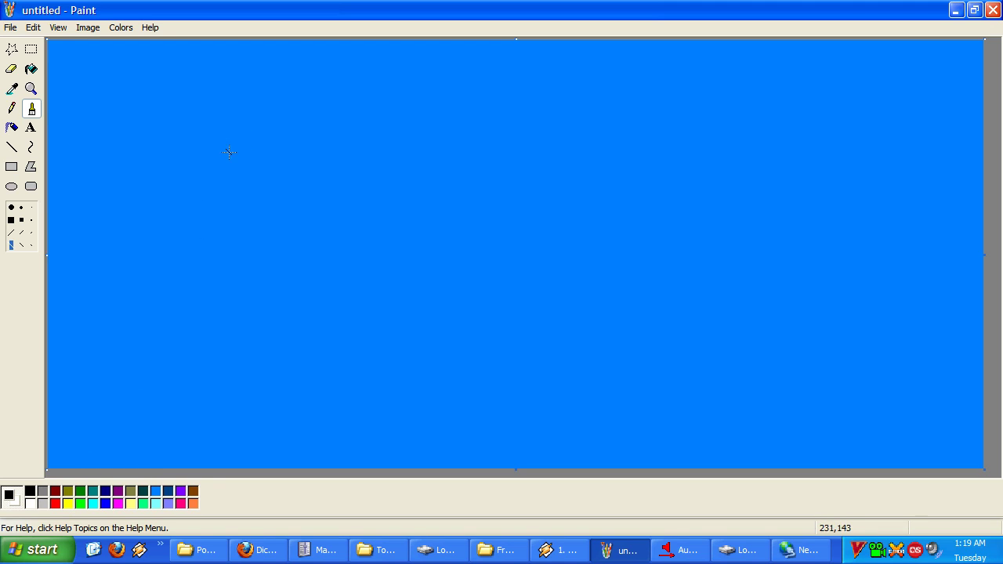
mouse_move(216, 164)
mouse_down()
mouse_move(262, 137)
mouse_move(286, 149)
mouse_move(323, 136)
mouse_move(370, 162)
mouse_up()
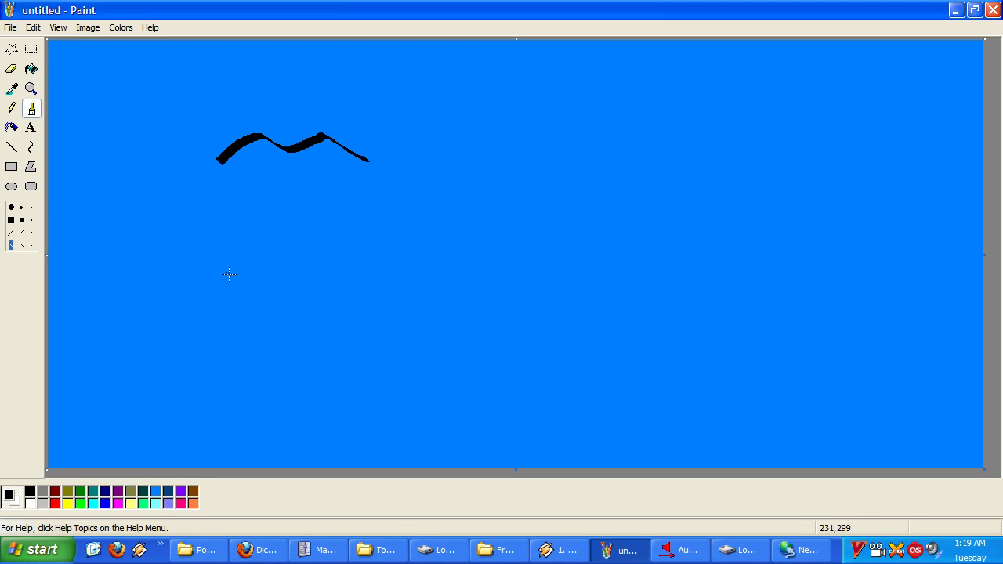
mouse_move(288, 148)
mouse_down()
mouse_move(281, 139)
mouse_move(288, 149)
mouse_up()
drag(298, 152, 288, 153)
Cover the small flying bird with a solid rectangle in the blue background colour
click(11, 108)
click(68, 503)
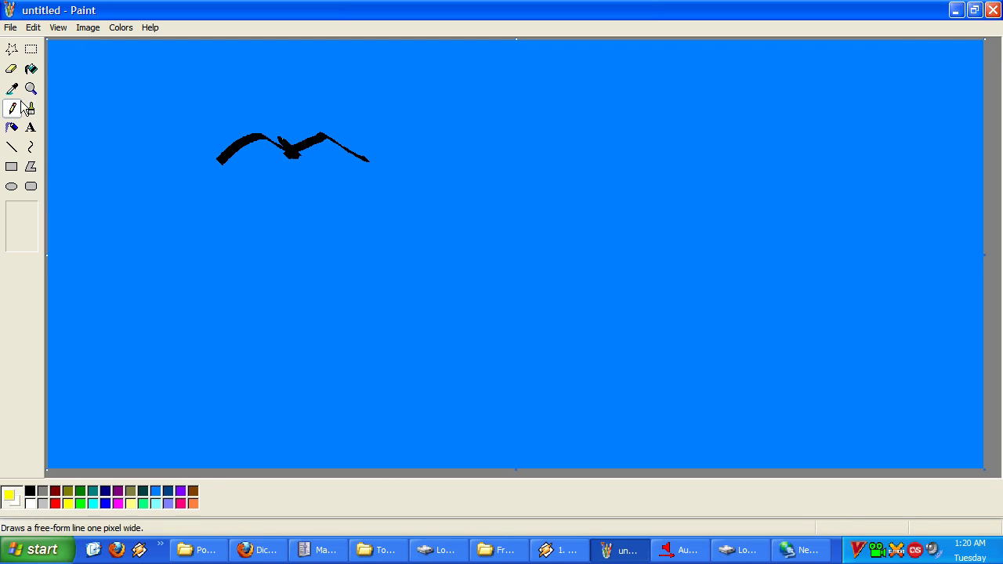
click(11, 166)
click(22, 243)
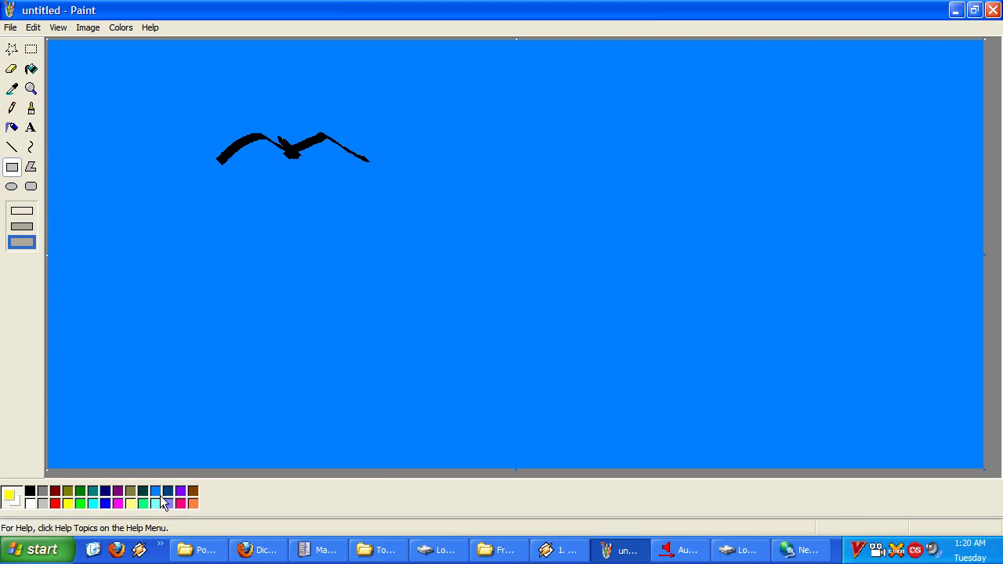
drag(159, 87, 525, 302)
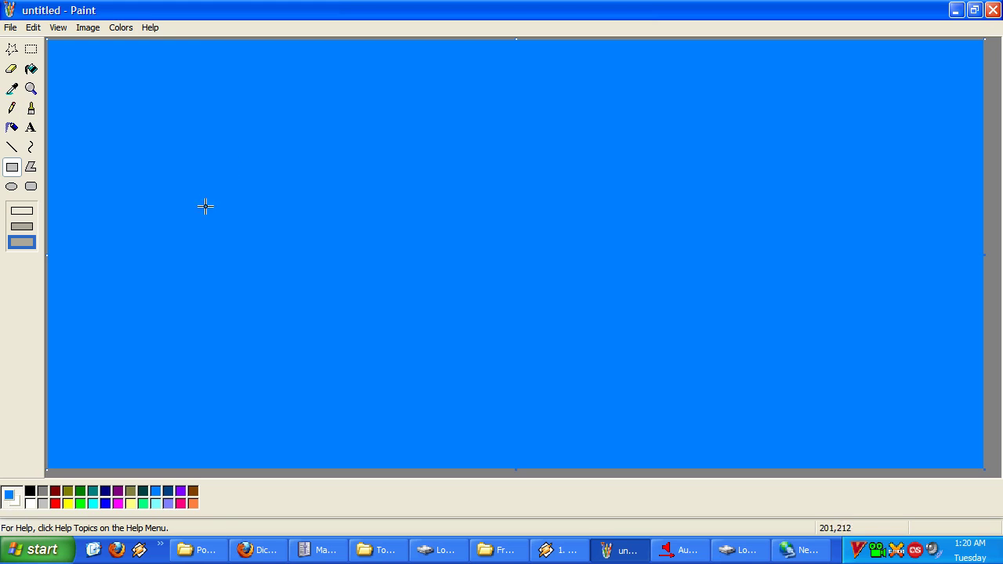
Paint a large closed outline of a bird's head and body in black, with a round eye in the head
click(30, 110)
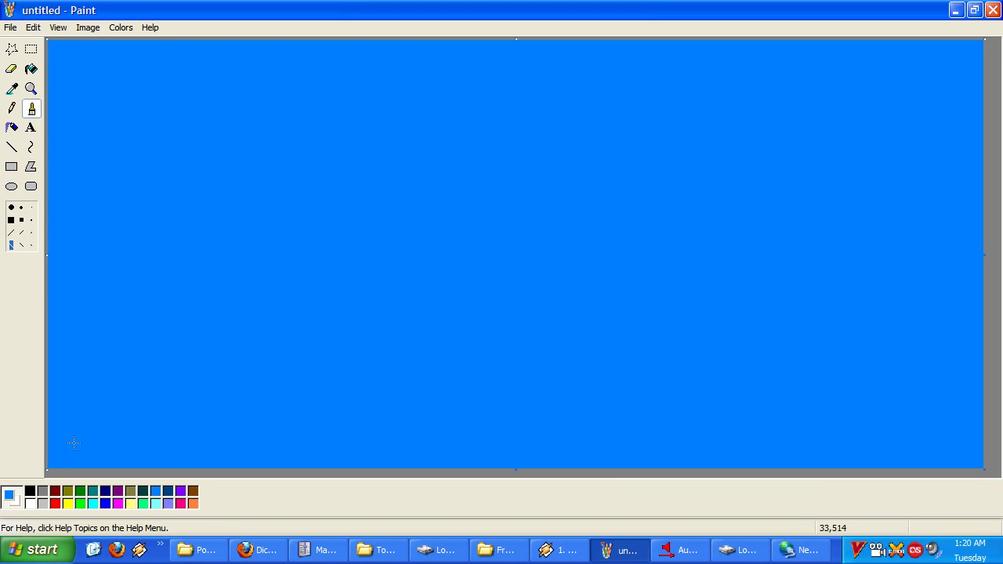
click(29, 491)
mouse_move(119, 384)
mouse_down()
mouse_move(265, 209)
mouse_move(358, 142)
mouse_move(421, 119)
mouse_move(486, 116)
mouse_move(524, 126)
mouse_move(561, 156)
mouse_move(561, 224)
mouse_move(549, 248)
mouse_move(471, 237)
mouse_move(475, 343)
mouse_move(452, 396)
mouse_move(183, 433)
mouse_move(117, 422)
mouse_move(88, 404)
mouse_move(112, 385)
mouse_up()
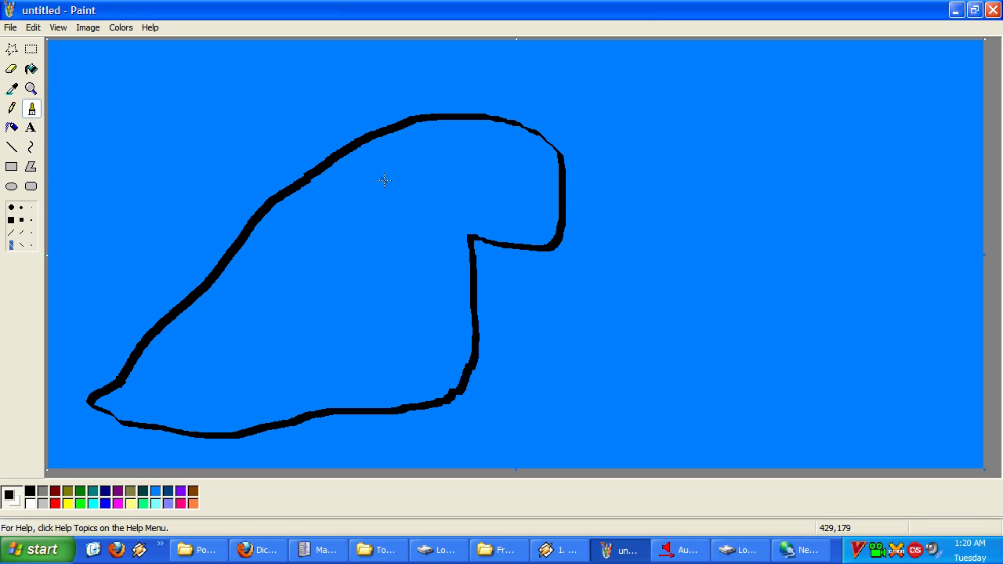
mouse_move(538, 160)
mouse_down()
mouse_move(499, 171)
mouse_move(492, 196)
mouse_move(532, 205)
mouse_move(549, 195)
mouse_move(527, 156)
mouse_up()
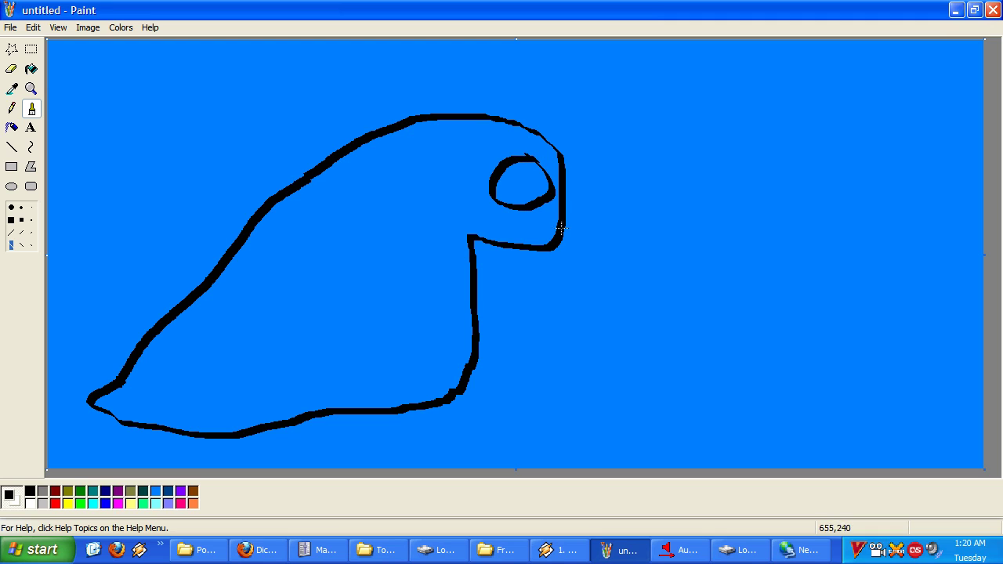
Fill the inside of the bird's eye with bright red, and replace that fill with dark red
click(32, 69)
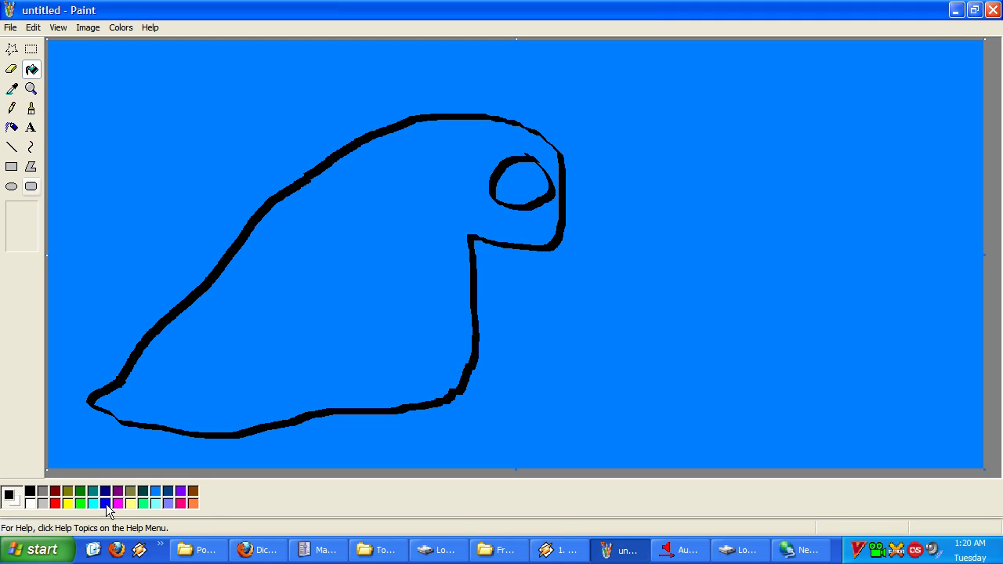
click(509, 186)
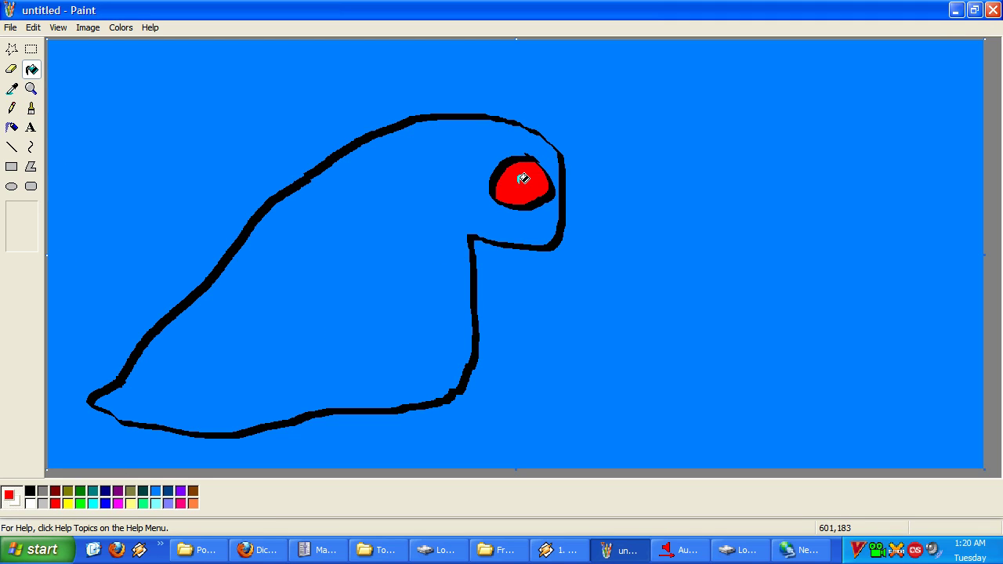
click(55, 492)
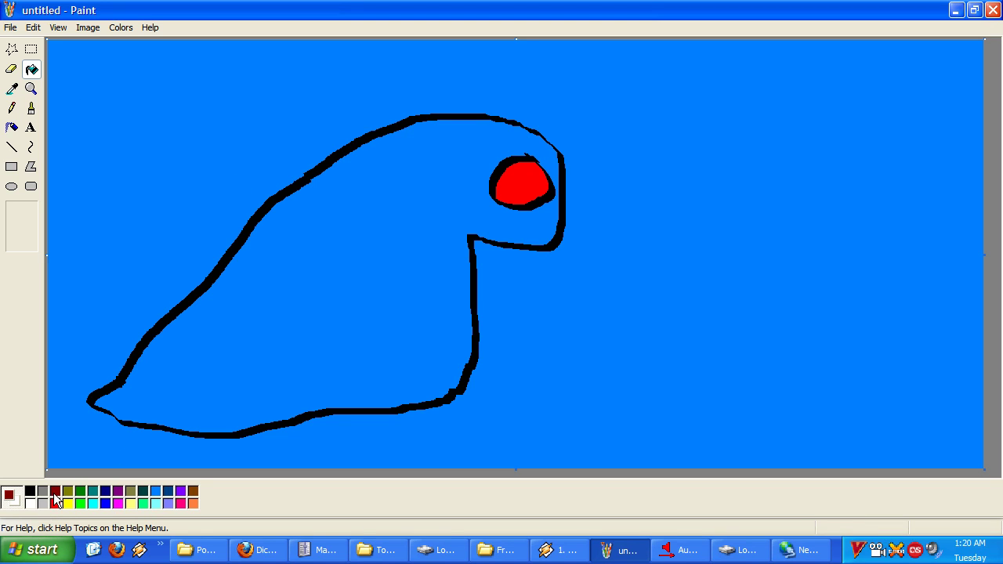
click(546, 162)
click(40, 27)
click(94, 44)
click(533, 176)
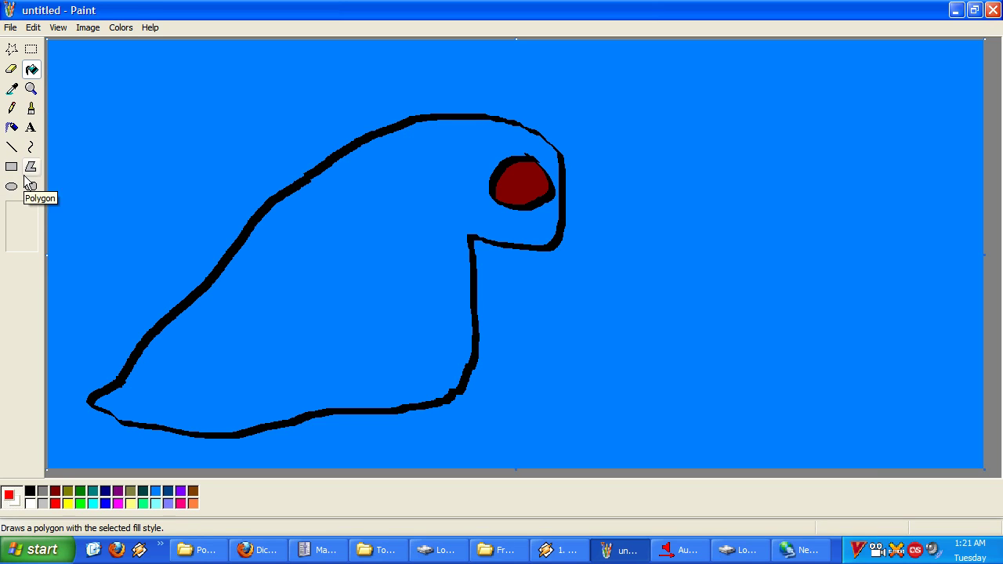
Paint a small bright red pupil in the centre of the dark red eye with the brush
click(33, 149)
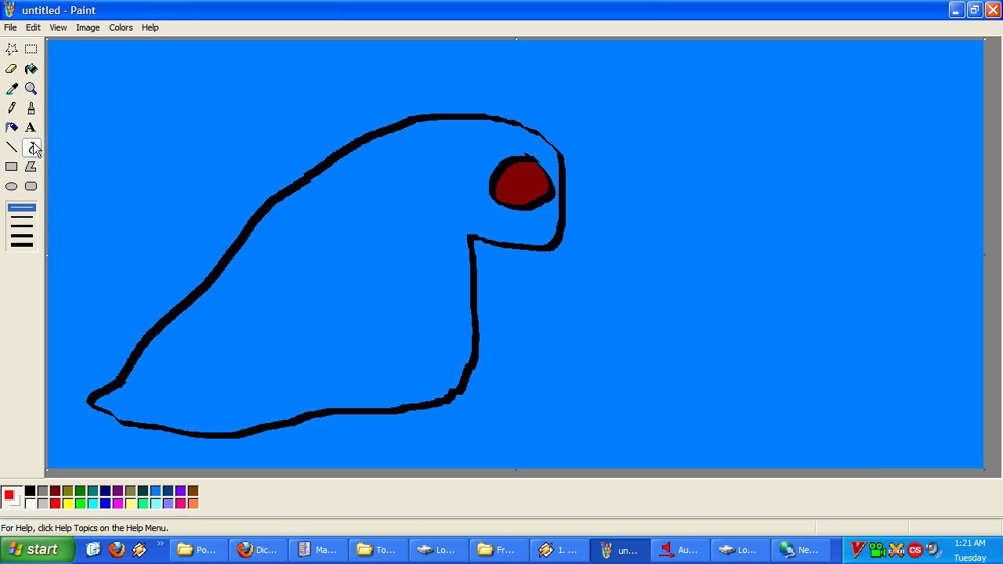
click(19, 110)
click(31, 109)
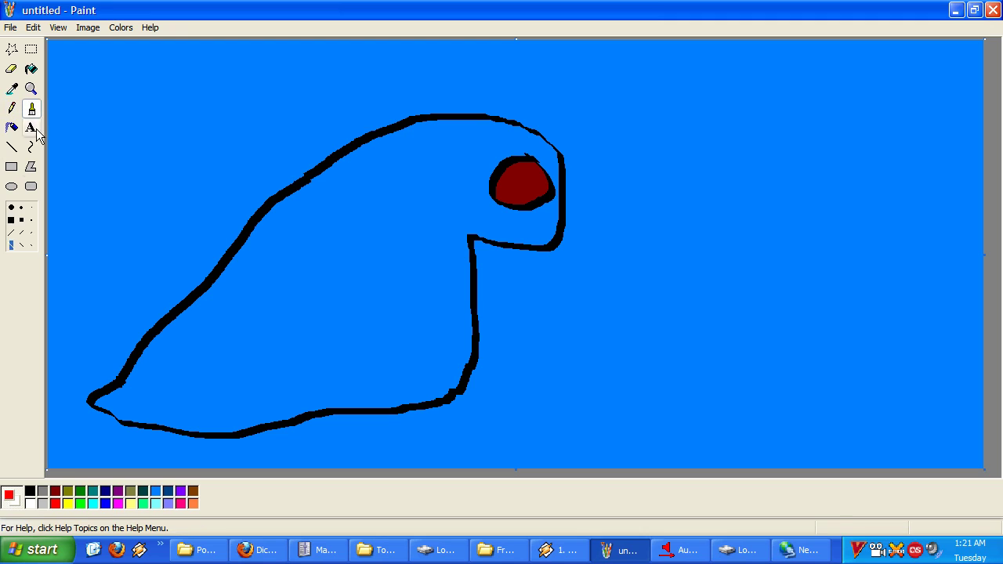
mouse_move(519, 178)
mouse_down()
mouse_move(513, 182)
mouse_move(522, 180)
mouse_up()
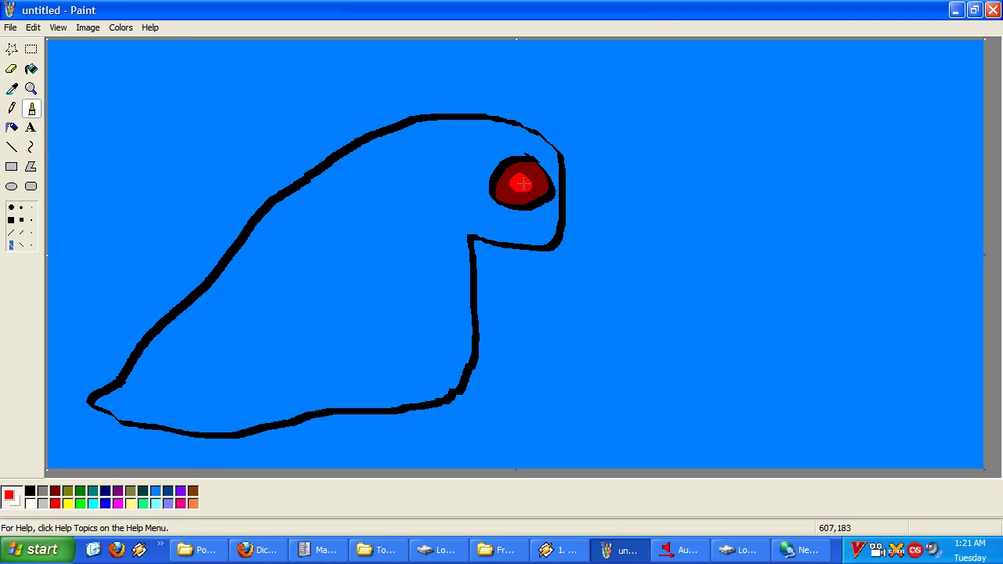
drag(517, 184, 530, 175)
Paint a short pointed beak outline in brown at the front of the head and fill it with brown
click(193, 493)
mouse_move(561, 221)
mouse_down()
mouse_move(609, 277)
mouse_move(551, 250)
mouse_up()
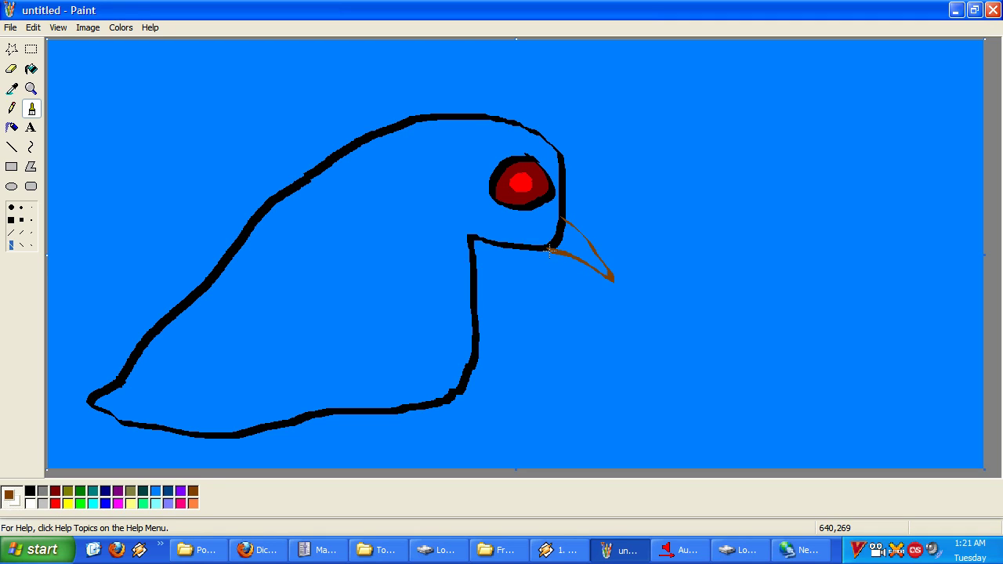
key(ctrl+z)
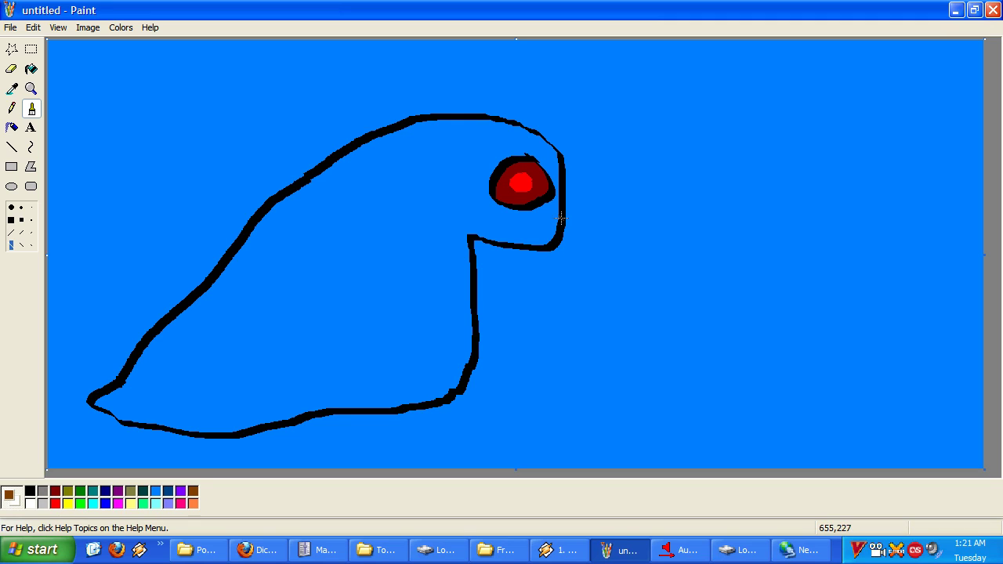
drag(591, 252, 560, 254)
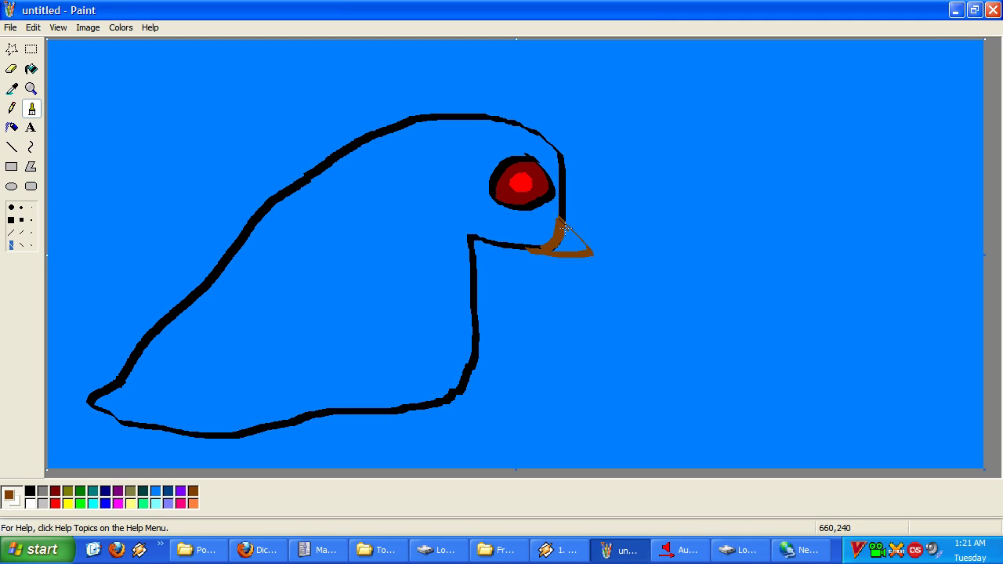
click(32, 69)
click(580, 244)
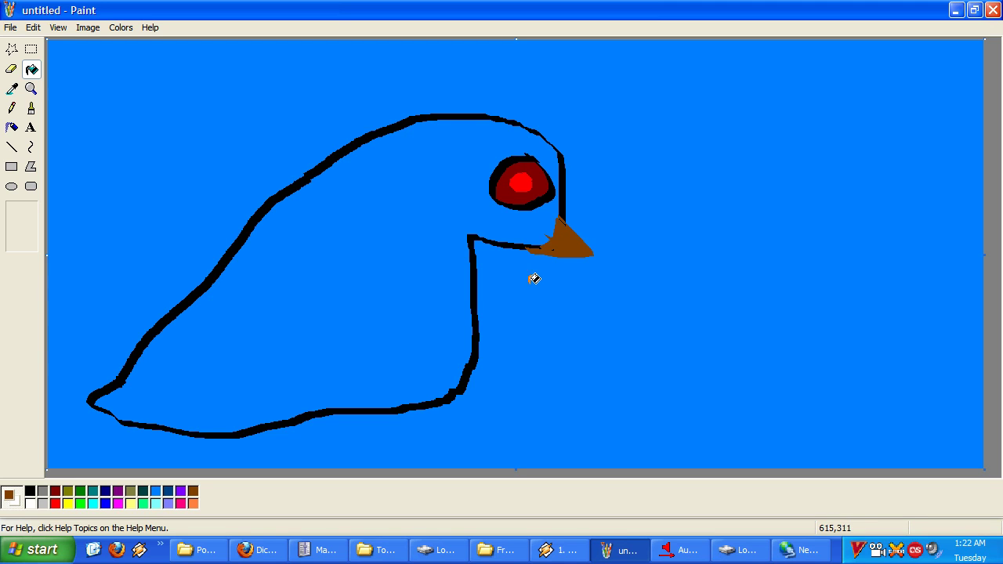
Touch up the beak with the brown brush, covering the stray black pixels and smoothing its edge against the head
click(31, 89)
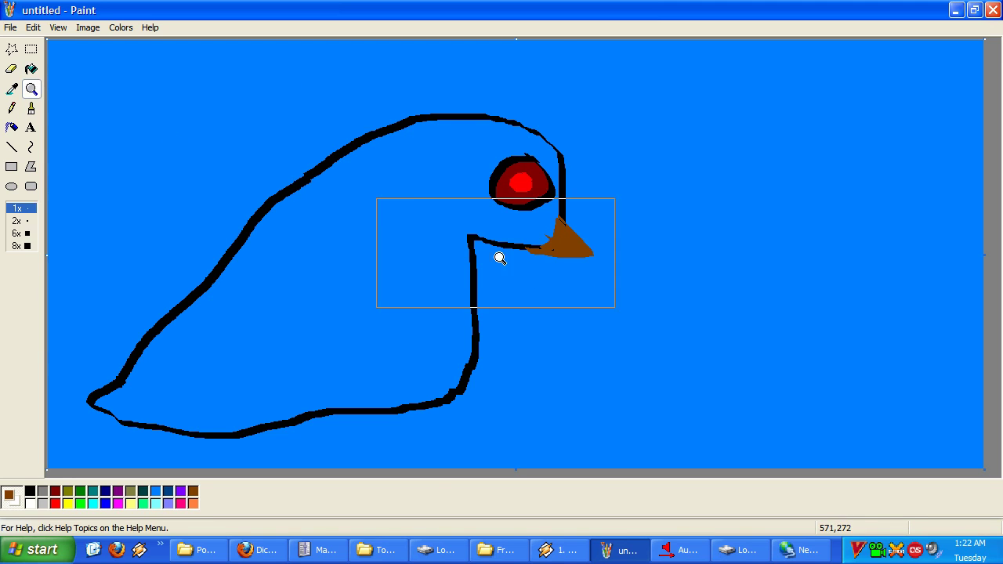
click(553, 248)
click(514, 244)
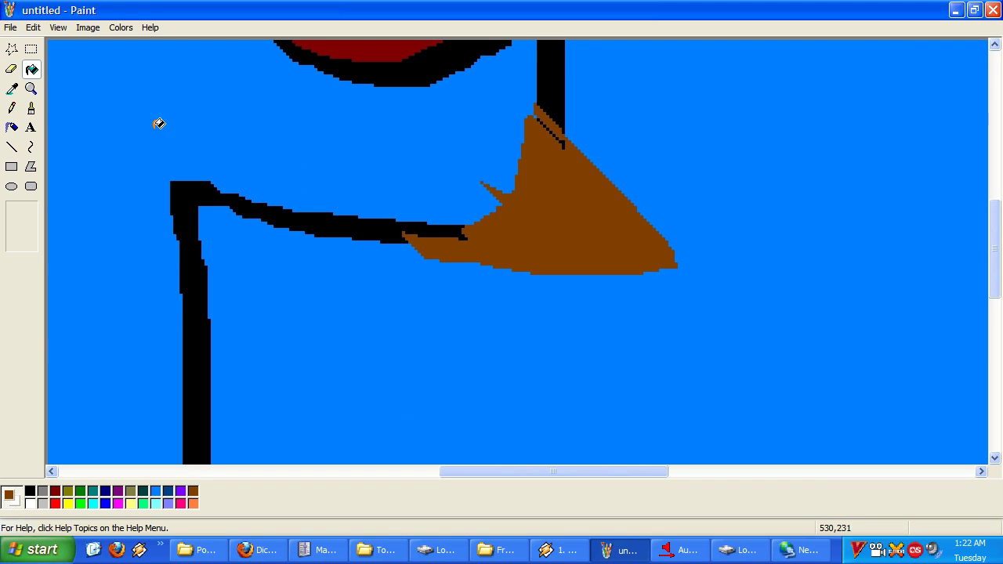
click(31, 108)
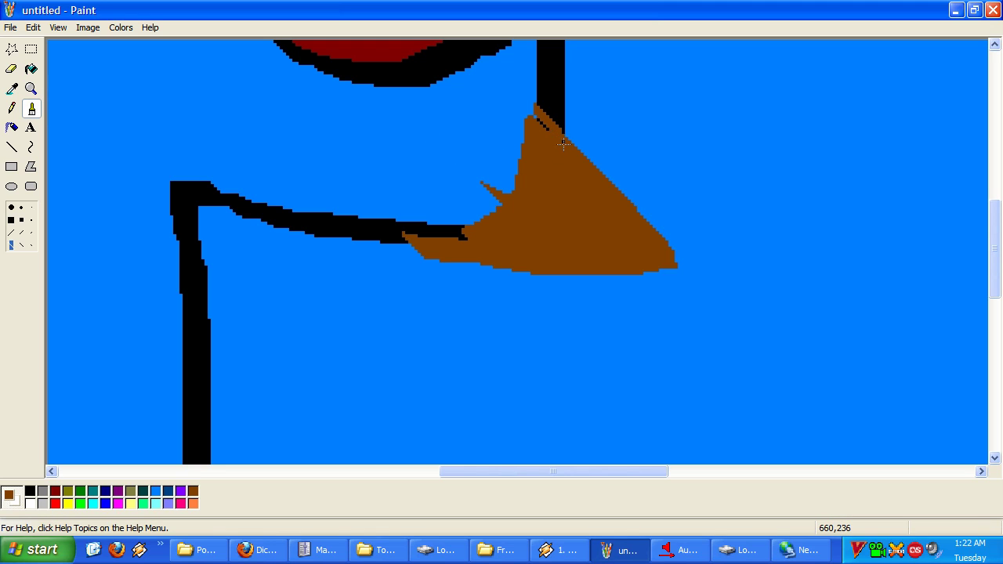
mouse_move(542, 151)
mouse_down()
mouse_move(534, 189)
mouse_move(511, 215)
mouse_move(427, 251)
mouse_up()
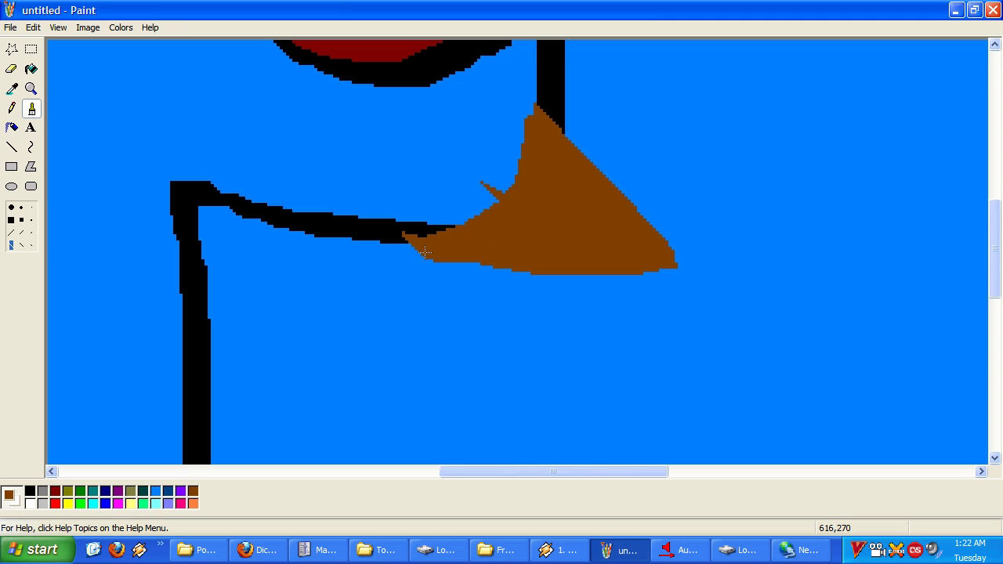
mouse_move(497, 234)
mouse_down()
mouse_move(432, 231)
mouse_move(510, 181)
mouse_move(525, 125)
mouse_move(542, 124)
mouse_up()
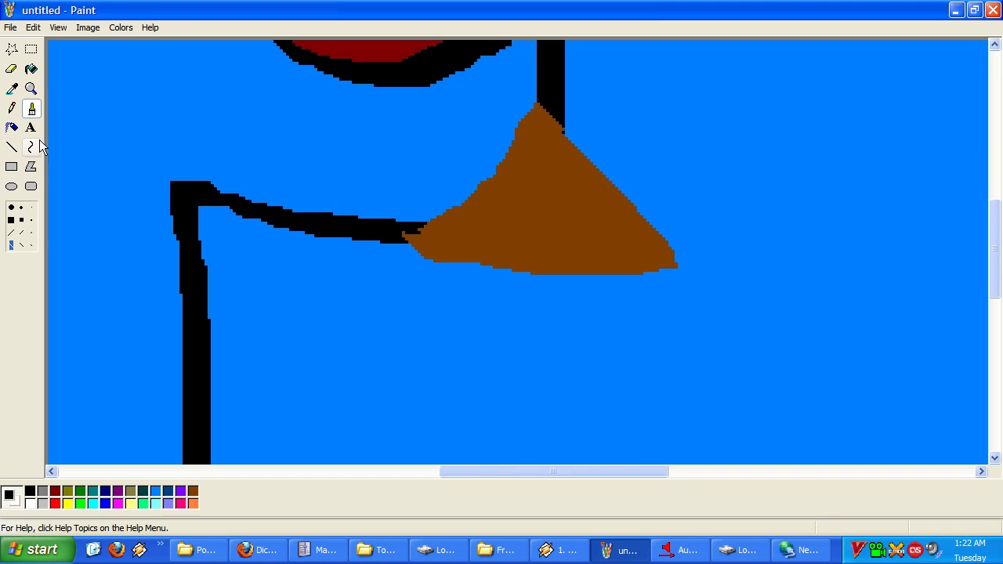
Draw a thin black mouth line along the beak from its tip to the head with the Pencil
click(14, 111)
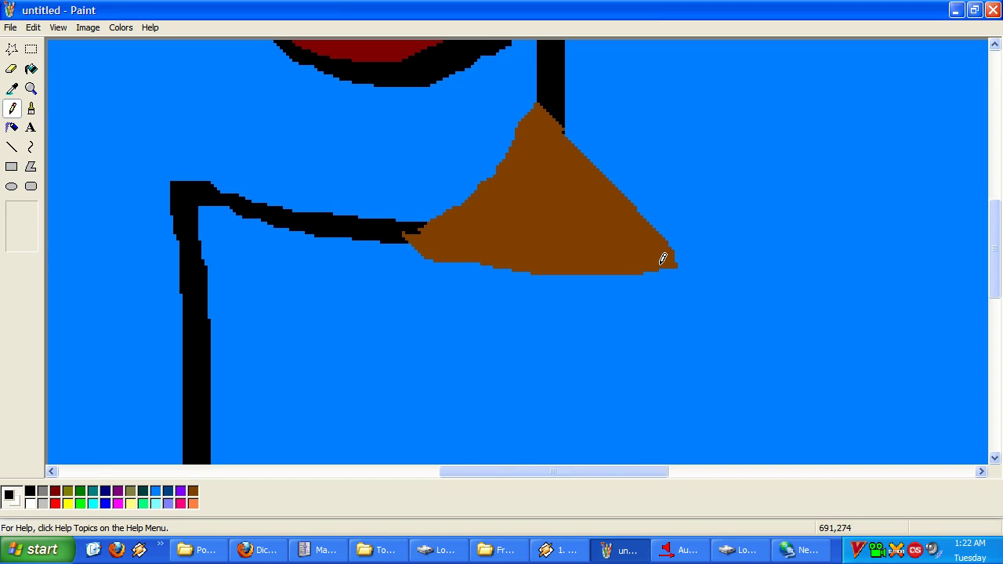
mouse_move(664, 259)
mouse_down()
mouse_move(534, 225)
mouse_move(482, 195)
mouse_up()
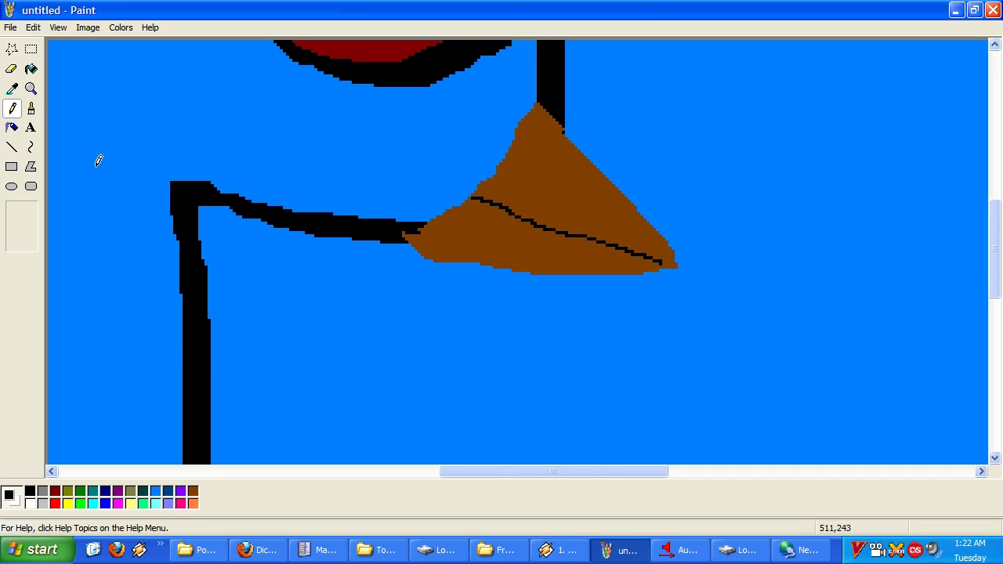
click(30, 89)
click(139, 97)
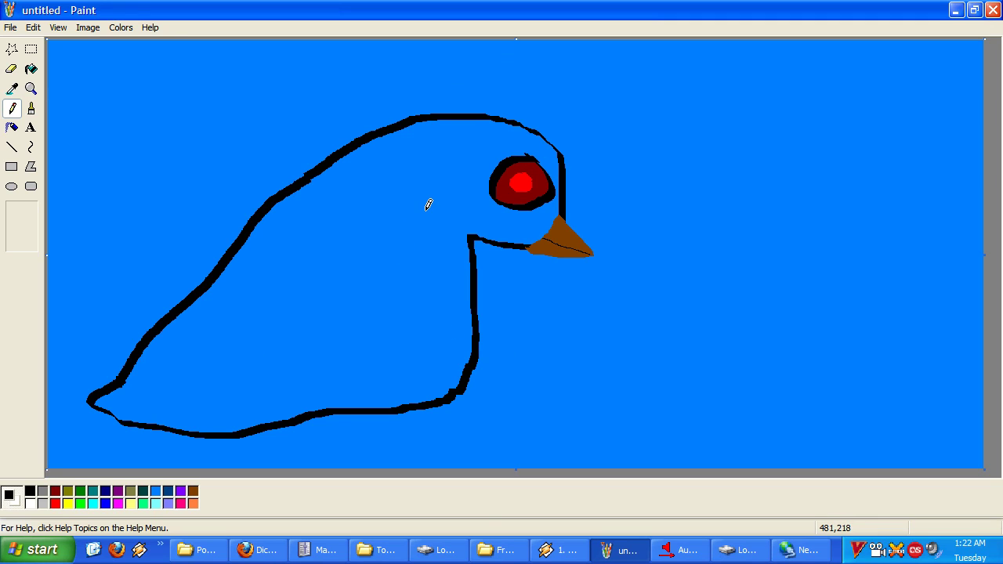
Try a black fill on the bird's body, undo it, and fill the body with brown instead
click(31, 69)
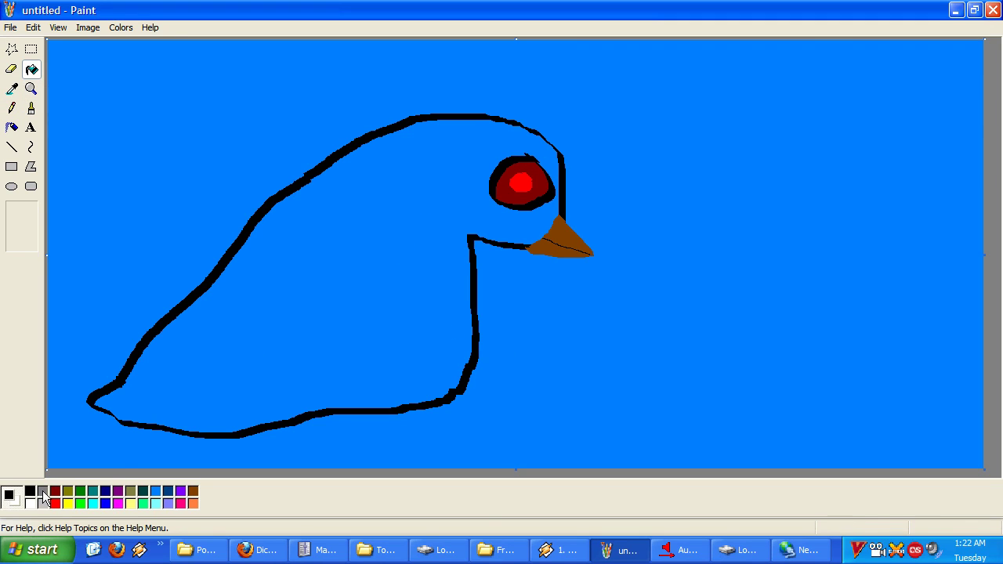
click(316, 264)
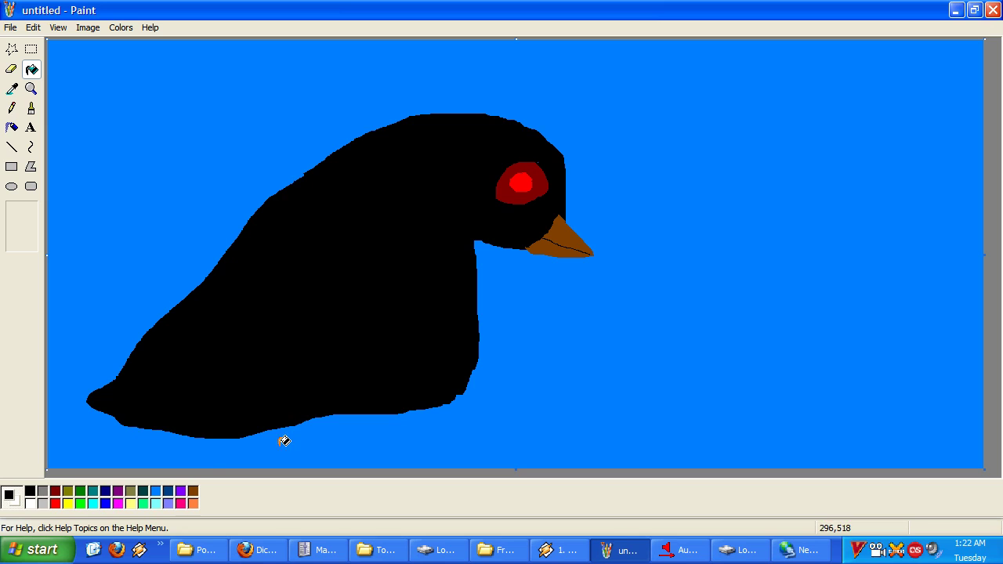
click(193, 491)
click(33, 27)
click(70, 42)
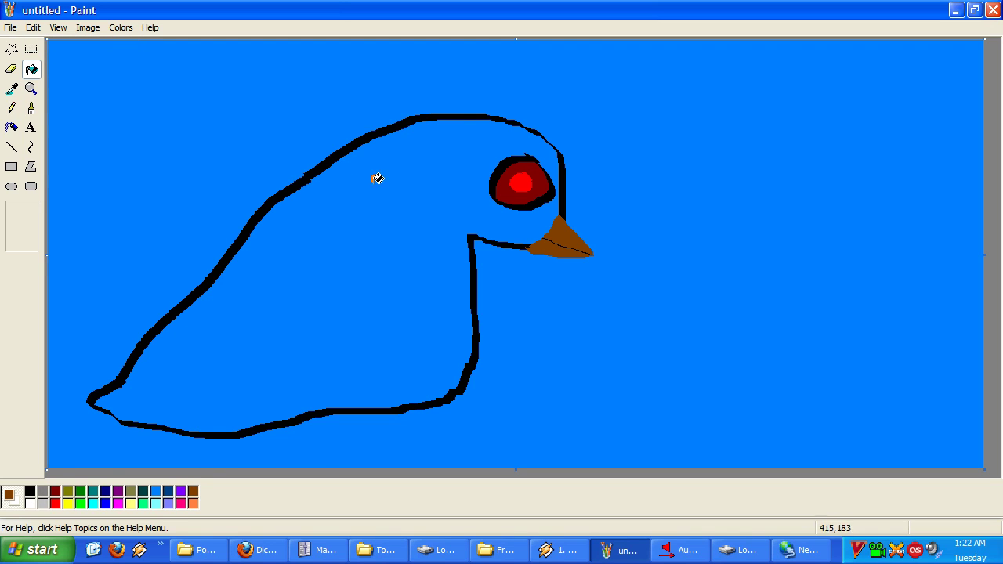
click(309, 234)
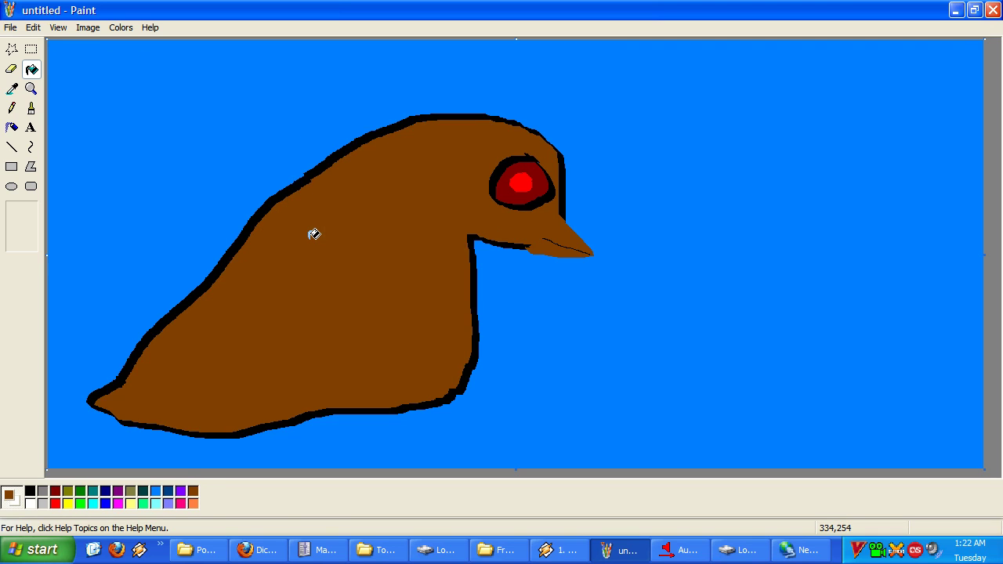
Undo the brown body fill, mix a darker brown custom color, and fill the bird's body with it
click(33, 28)
click(46, 45)
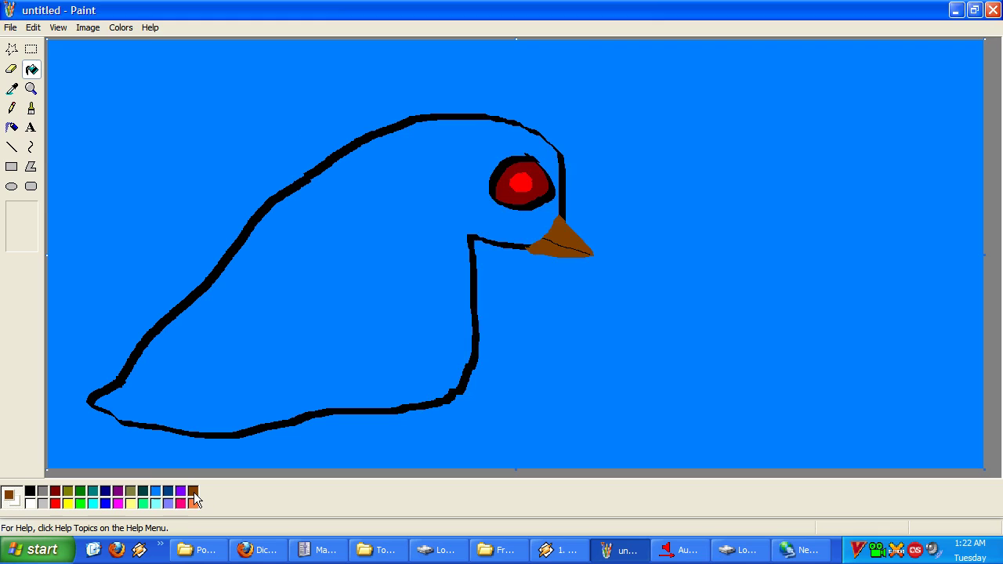
double_click(193, 492)
click(579, 364)
drag(762, 277, 761, 287)
click(443, 381)
click(359, 284)
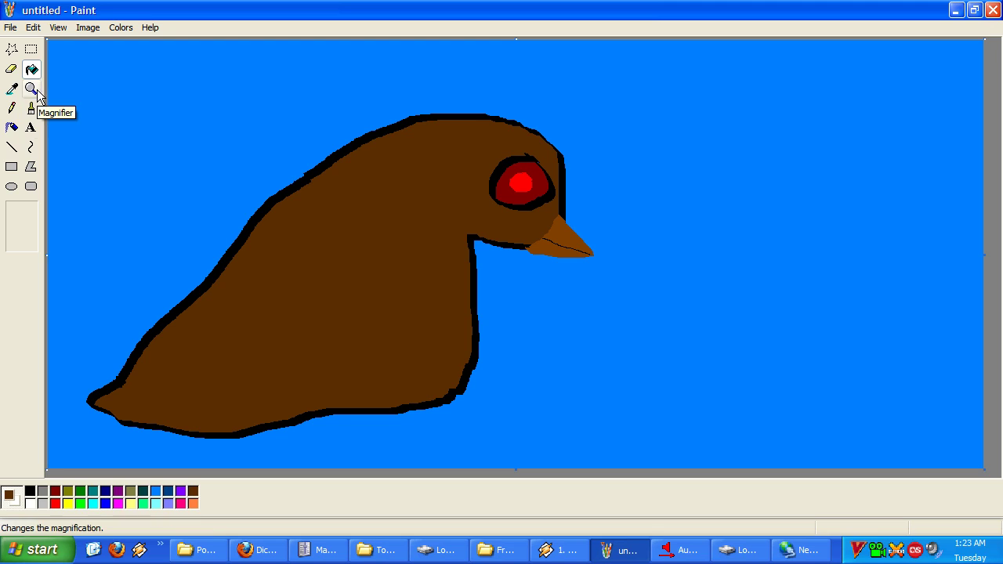
Remove the pointed beak by covering it with a borderless filled rectangle in the sampled sky blue
click(11, 169)
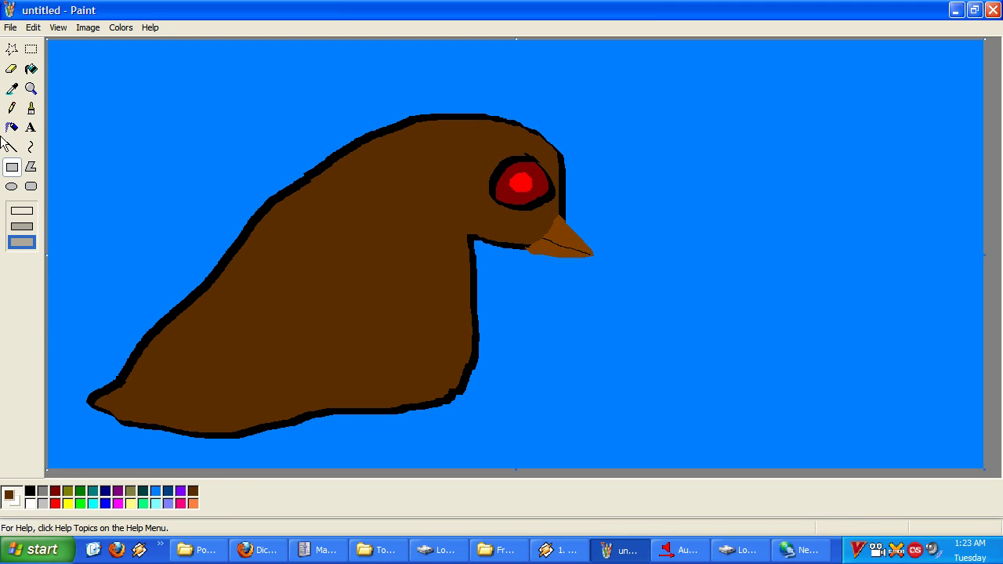
drag(702, 282, 539, 270)
key(Escape)
click(11, 87)
click(149, 125)
drag(206, 83, 185, 71)
drag(615, 282, 507, 213)
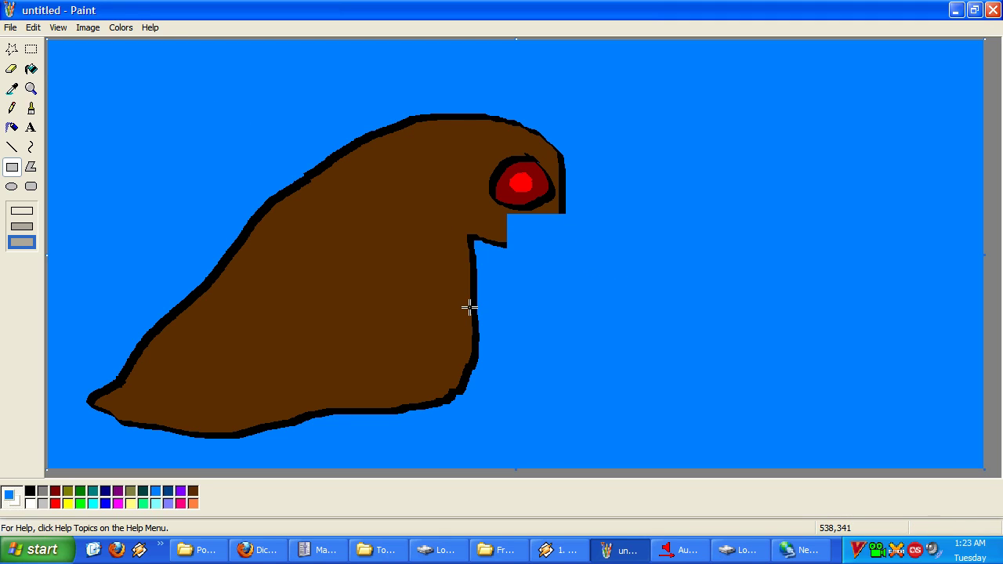
Paint a black outline of a downward-hooked beak with the Brush, closing the head's lower edge and adding the lower beak
click(31, 110)
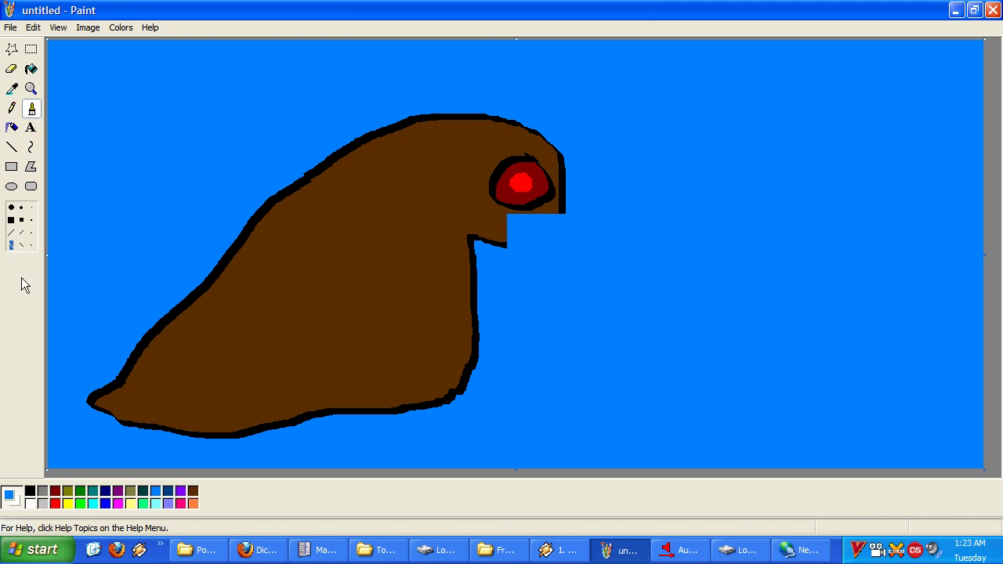
click(30, 491)
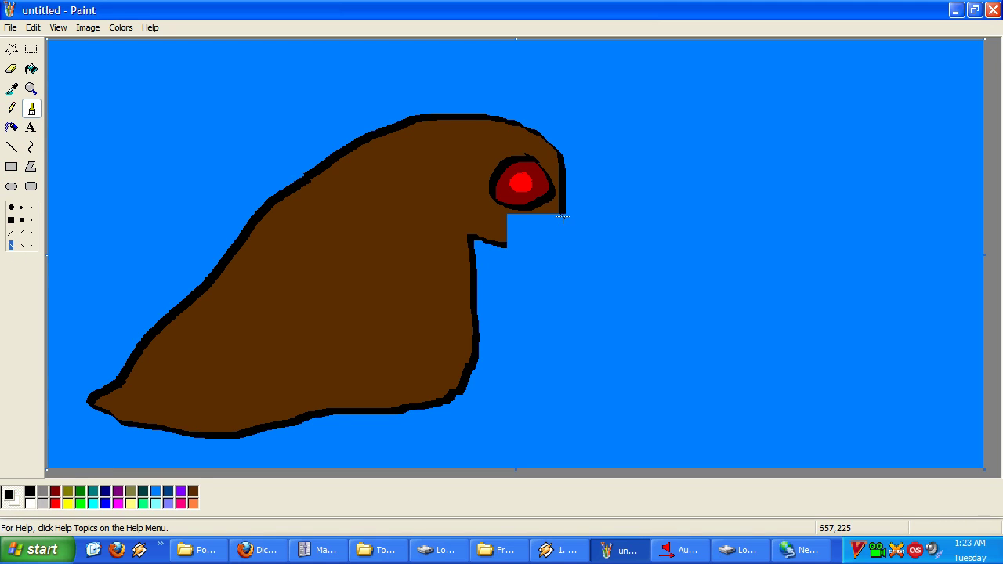
mouse_move(562, 222)
mouse_down()
mouse_move(504, 244)
mouse_move(564, 233)
mouse_move(566, 278)
mouse_up()
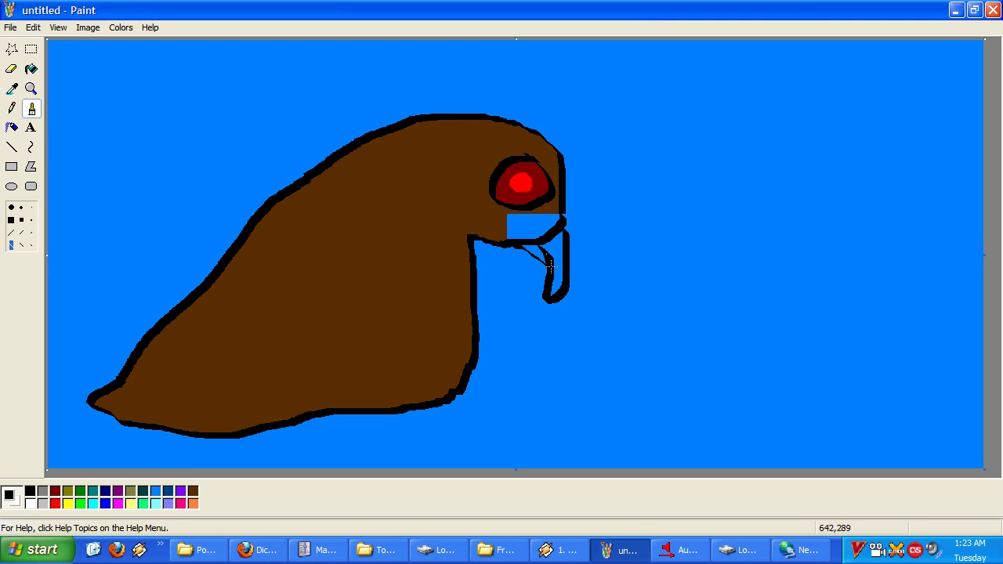
drag(506, 247, 550, 270)
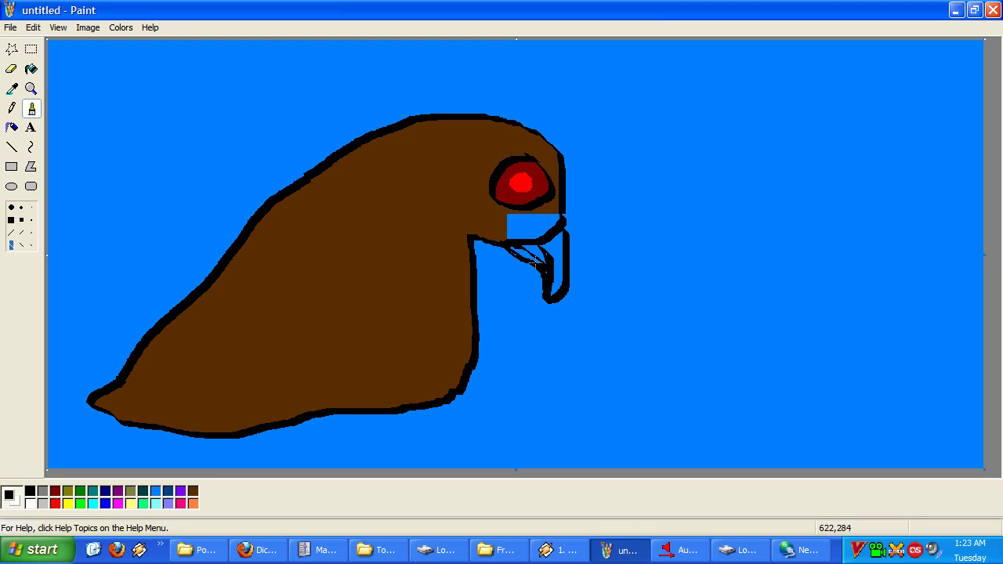
Mix a lighter brown custom color for filling the hooked beak
click(32, 69)
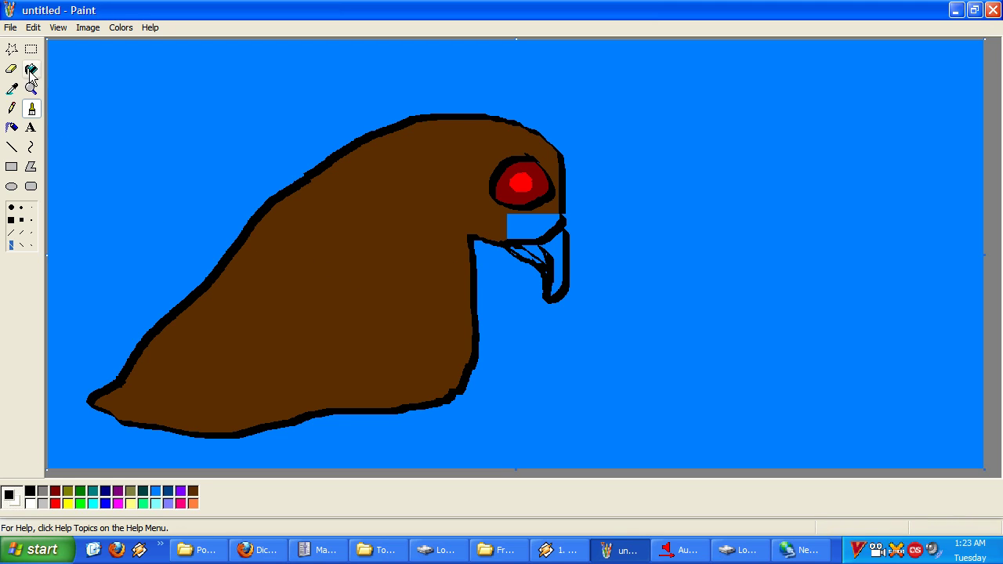
double_click(195, 491)
click(566, 361)
drag(763, 291, 760, 276)
click(446, 382)
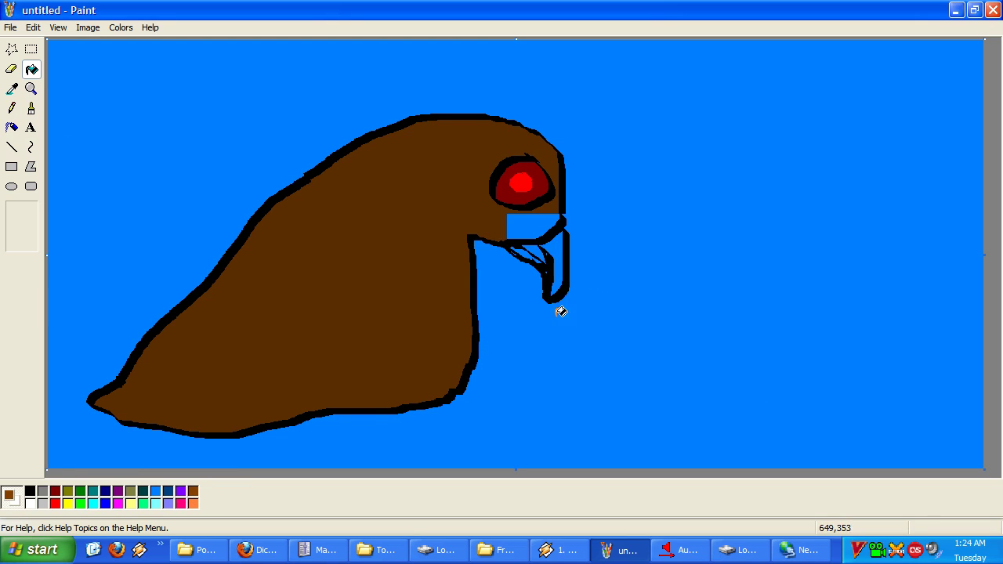
Fill the enclosed sections of the hooked beak with the lighter brown, undoing the fill that recolors the black outline
click(556, 251)
click(538, 244)
click(533, 250)
click(528, 256)
click(551, 250)
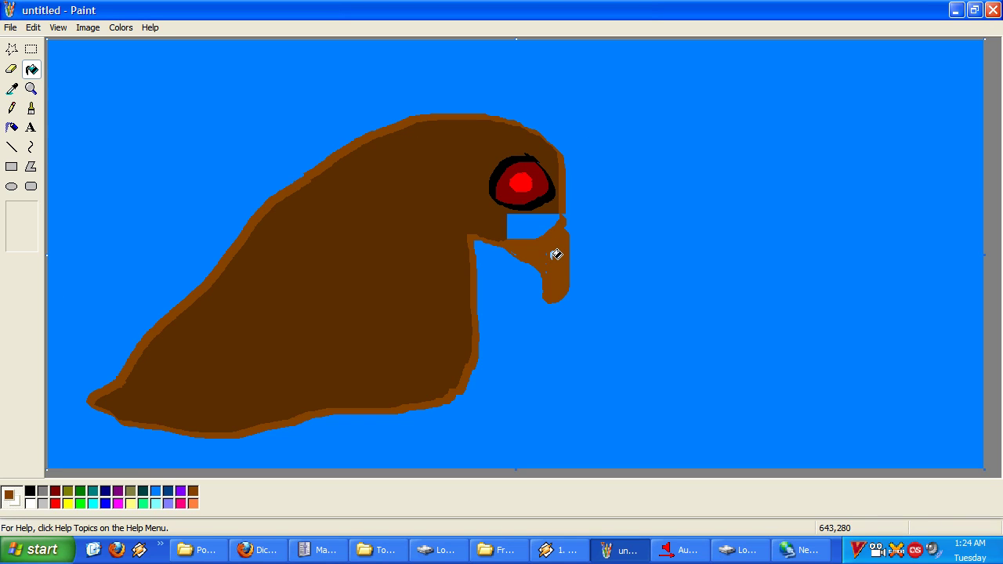
click(32, 28)
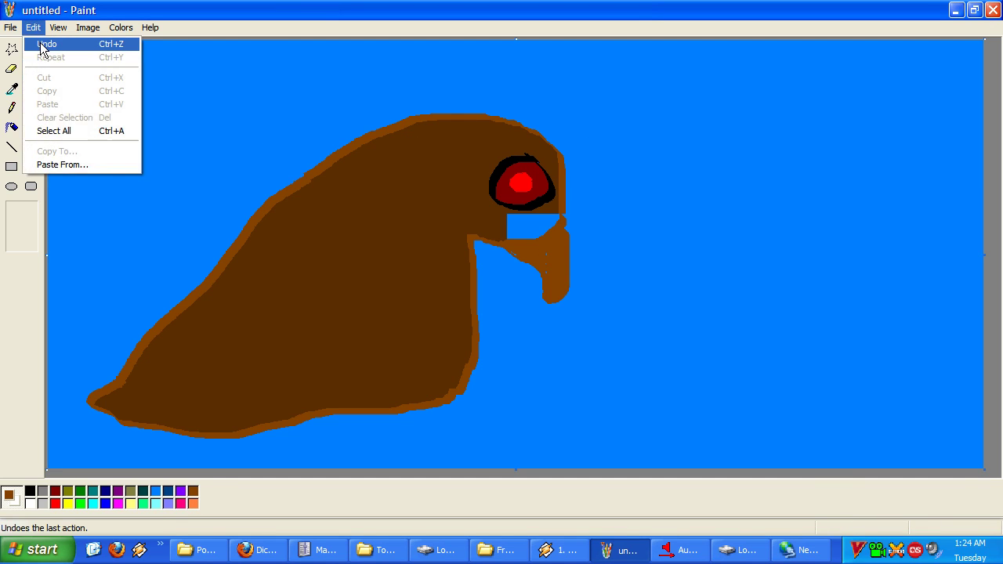
click(47, 44)
Fill the tiny leftover blue specks in the beak with the lighter brown, undoing each fill that hits the outline
click(31, 89)
click(561, 253)
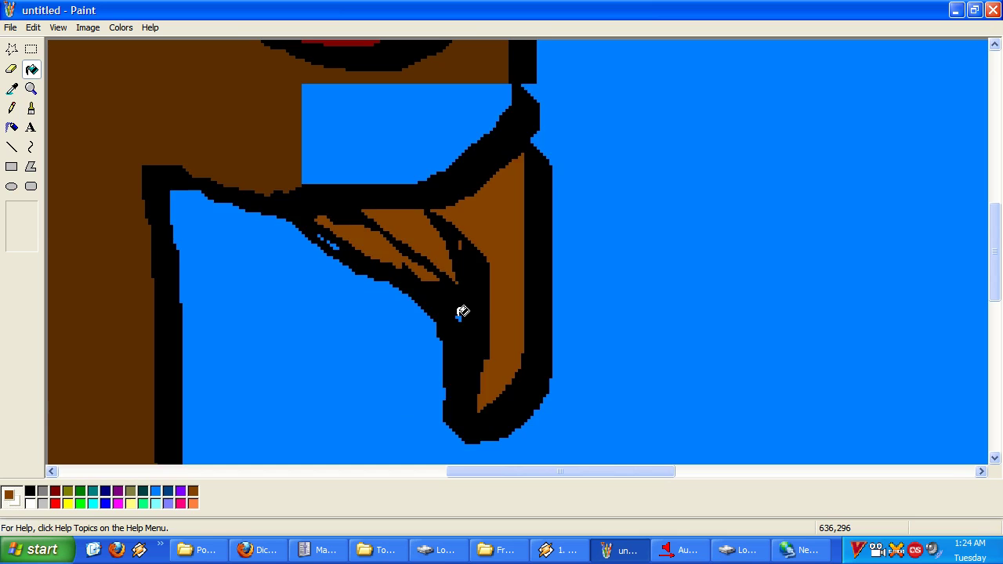
click(460, 312)
click(33, 28)
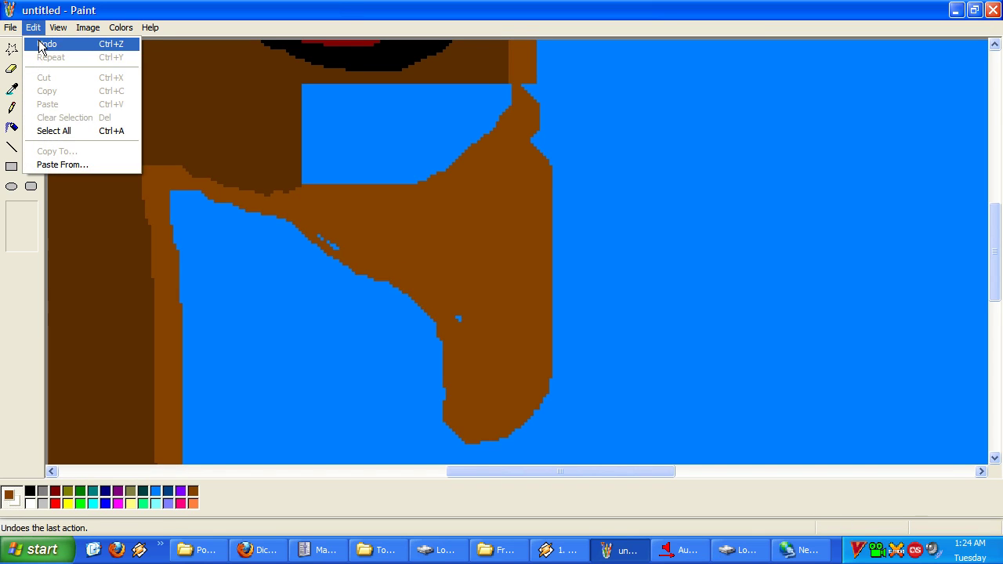
click(43, 43)
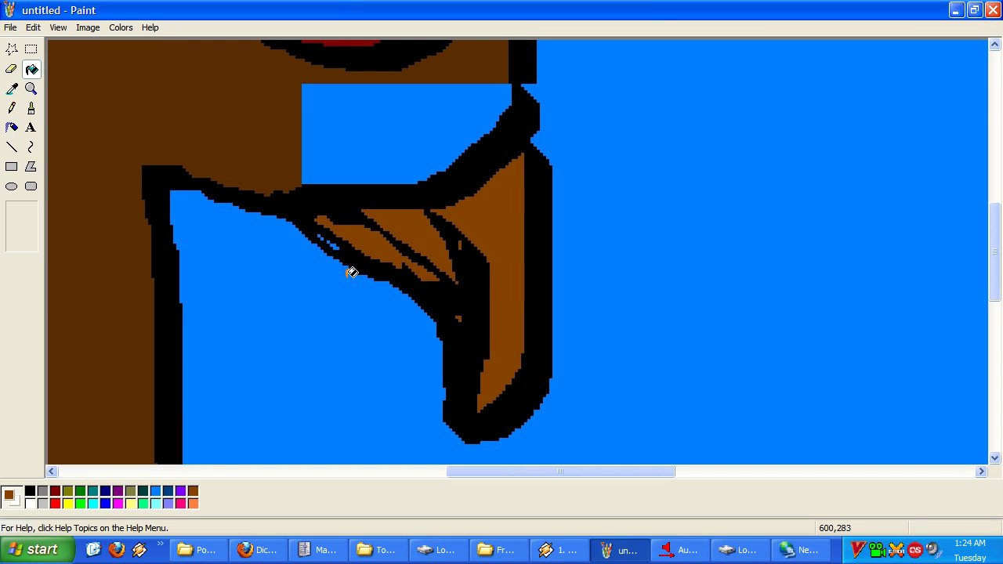
click(323, 236)
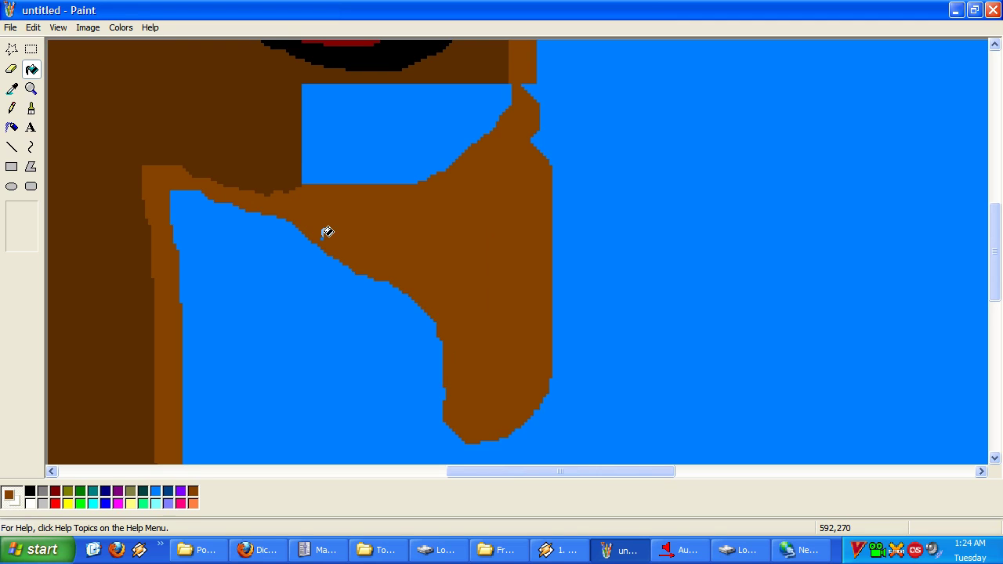
click(32, 28)
click(44, 42)
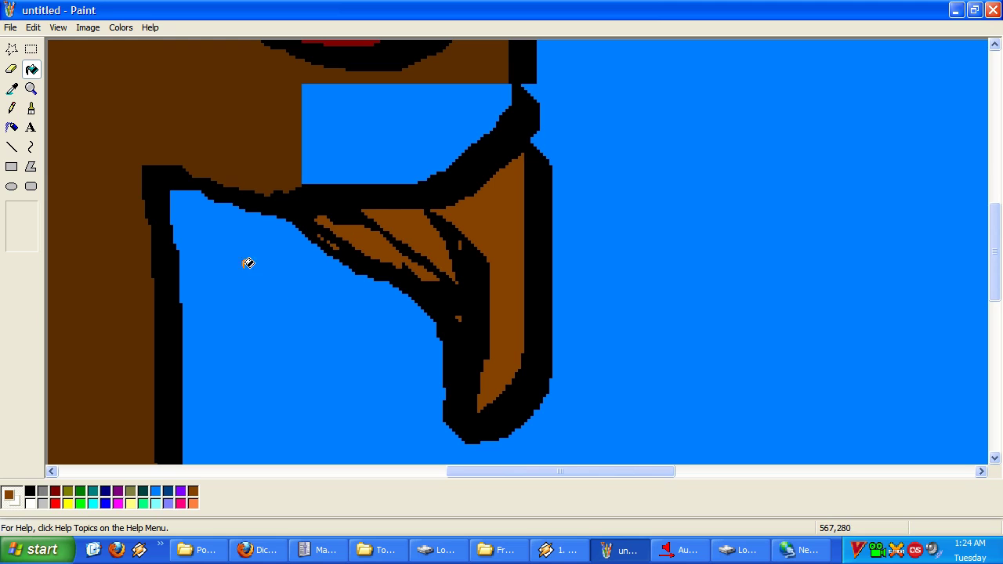
Thicken the black line between the head and the hooked beak with the Brush
click(31, 109)
click(30, 493)
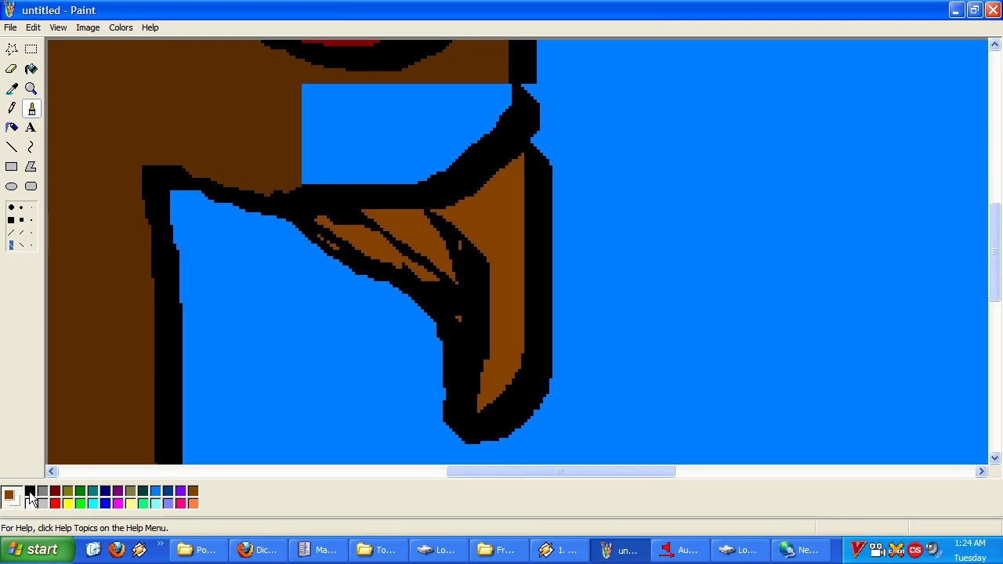
mouse_move(510, 118)
mouse_down()
mouse_move(528, 73)
mouse_move(530, 145)
mouse_move(548, 147)
mouse_move(522, 91)
mouse_move(483, 149)
mouse_move(404, 196)
mouse_move(364, 204)
mouse_move(382, 203)
mouse_up()
Sample the body's dark brown and fill the blue gap above the beak with it
click(80, 202)
click(12, 88)
click(160, 92)
click(385, 118)
click(30, 88)
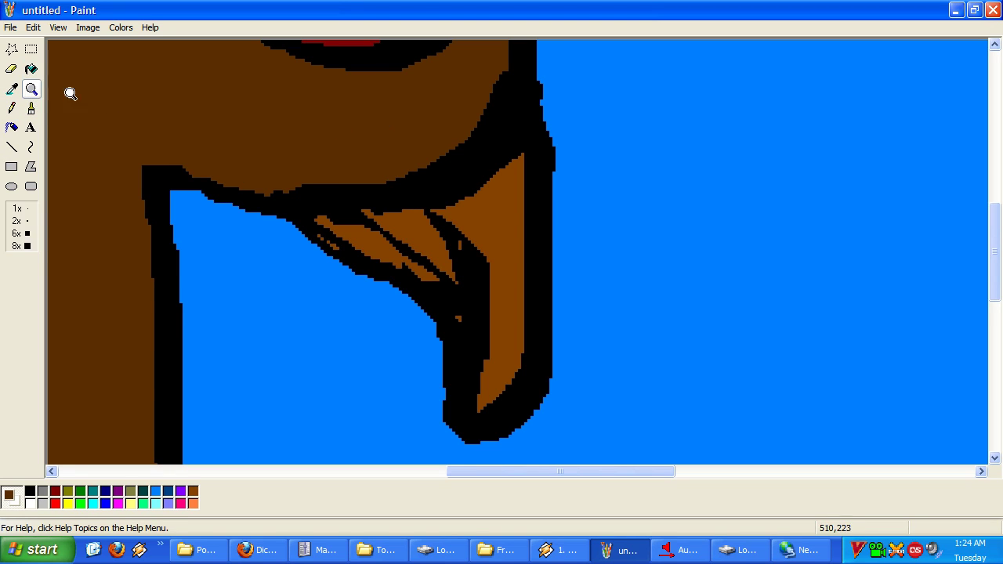
click(68, 92)
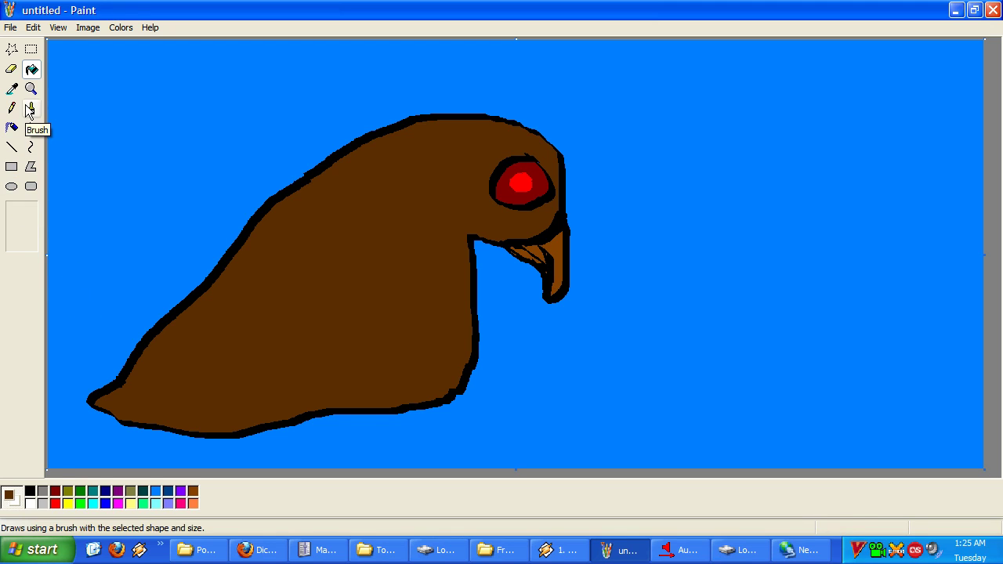
Mix a golden yellow custom color with red 198, green 173 and blue 4 in place of the palette's olive
click(12, 146)
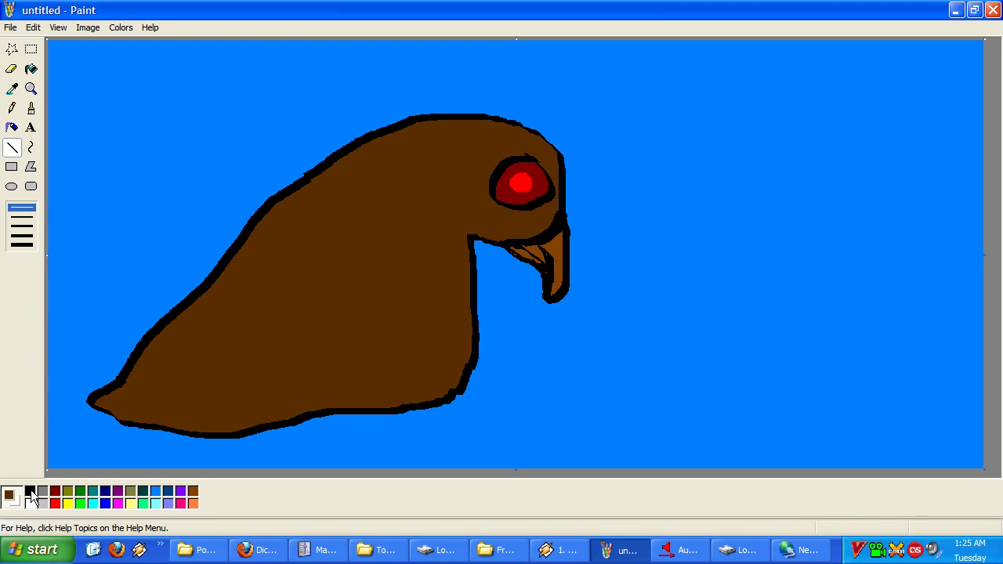
click(31, 109)
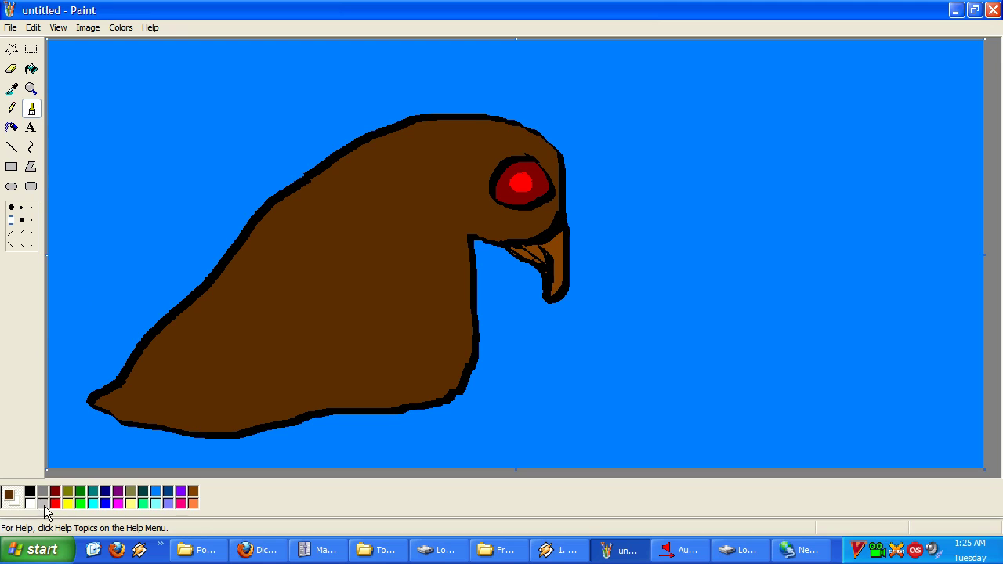
click(130, 492)
double_click(130, 493)
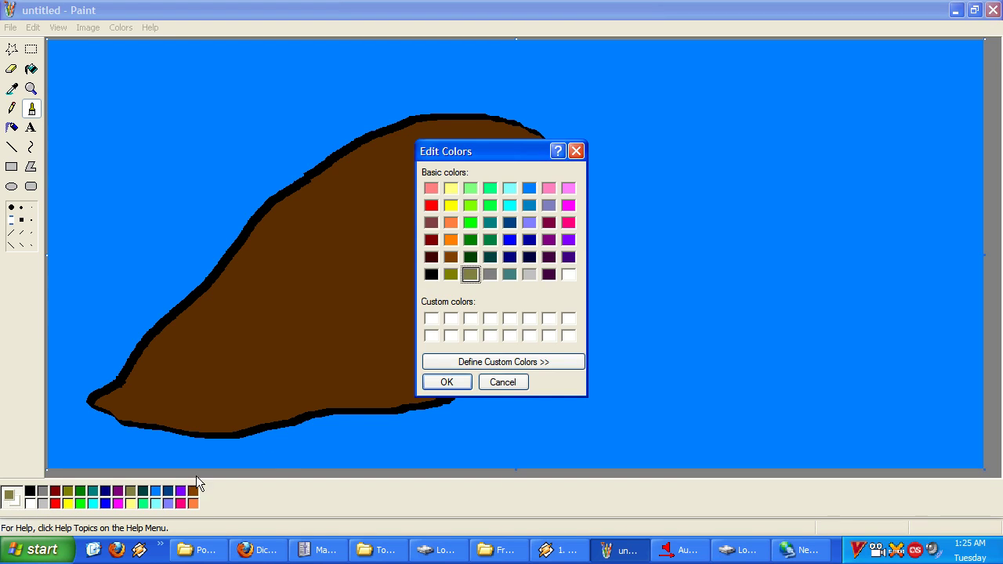
click(449, 274)
click(517, 361)
drag(763, 277, 763, 261)
drag(618, 170, 618, 174)
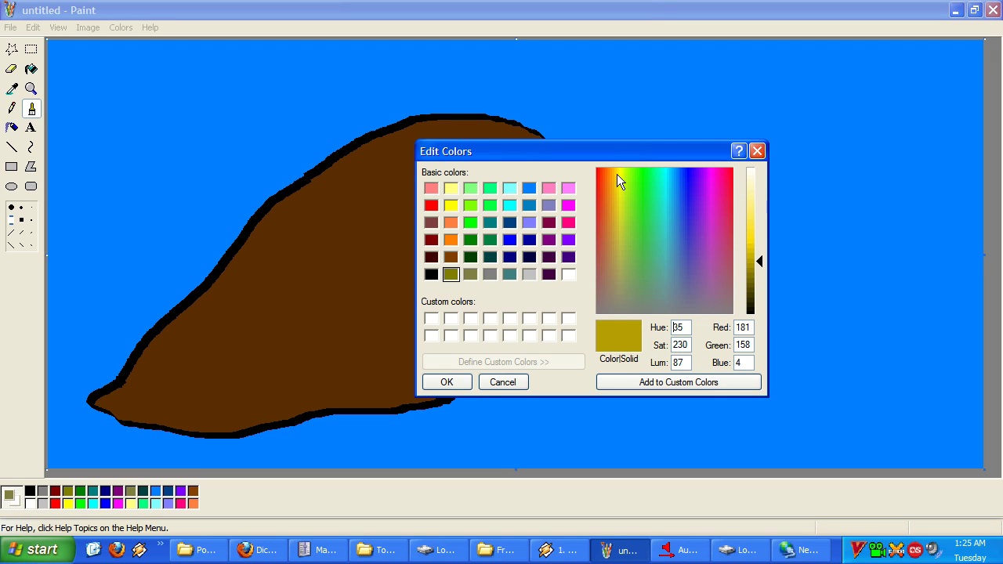
drag(763, 259, 764, 257)
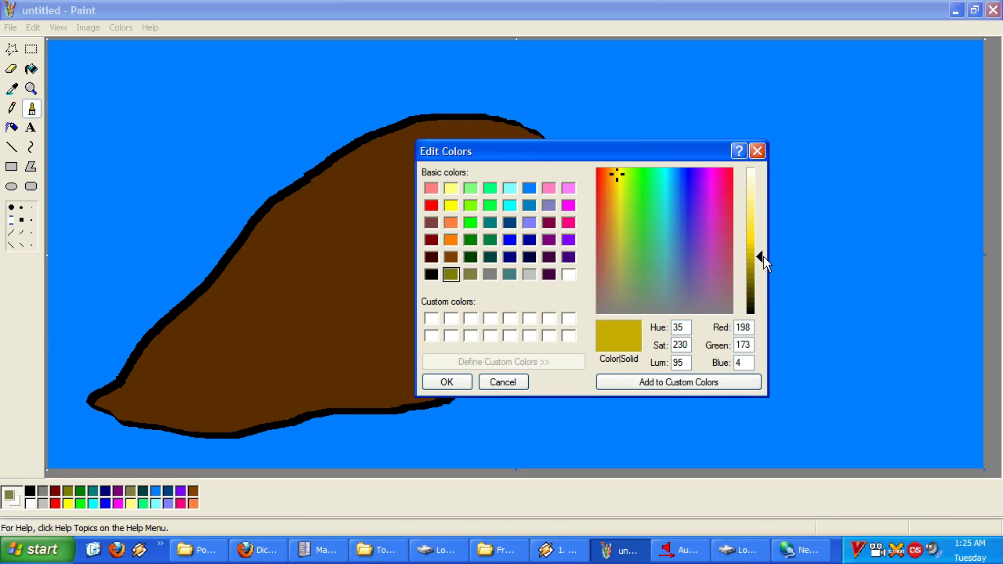
click(467, 377)
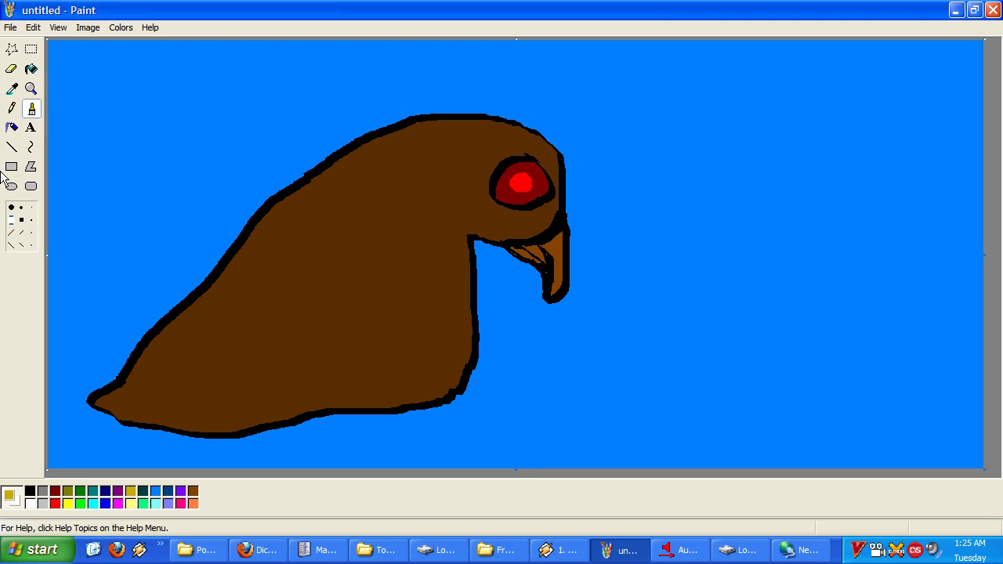
Draw an open-topped box of golden yellow straight lines in the sky in front of the bird, using the thickest line width
click(12, 147)
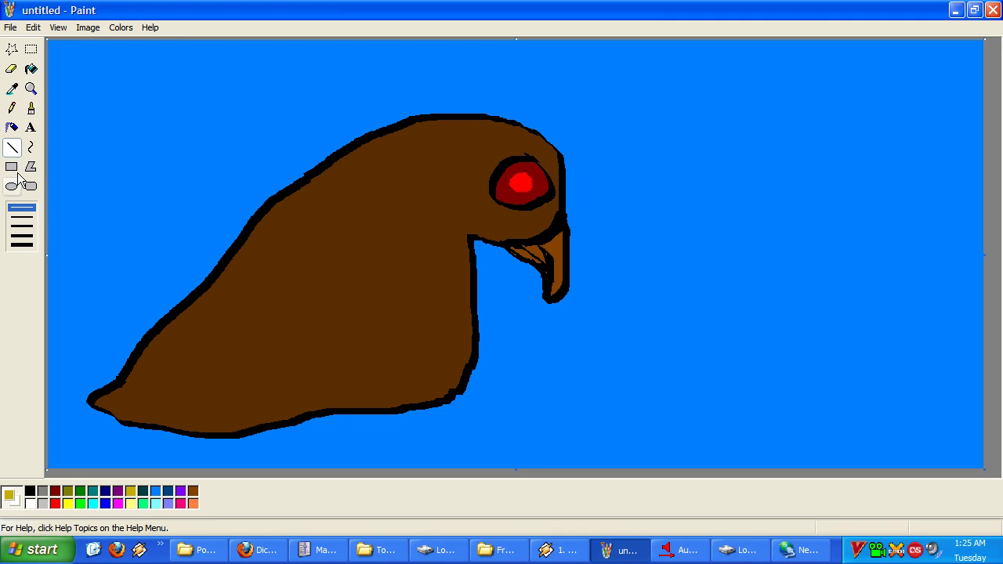
click(30, 112)
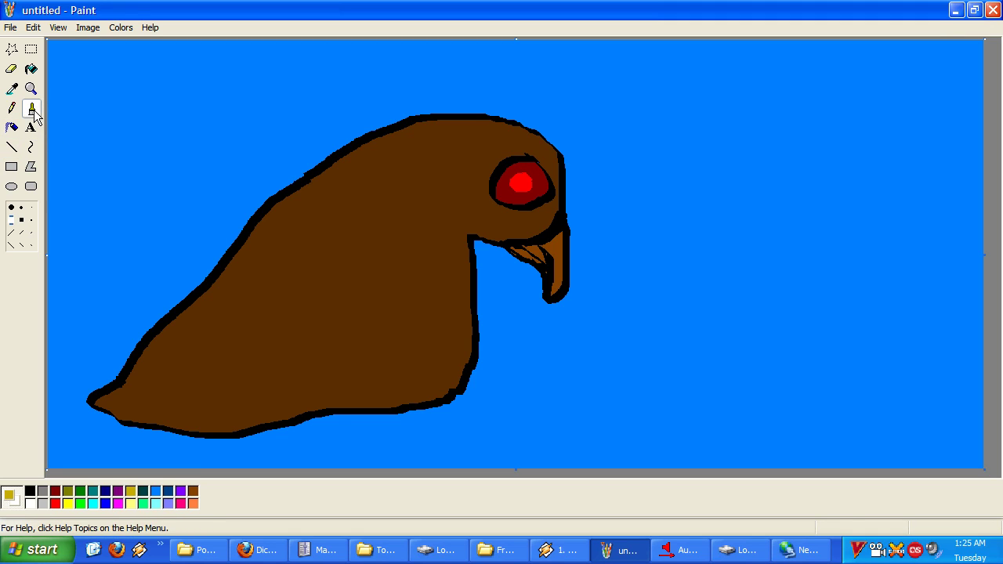
click(11, 146)
click(23, 245)
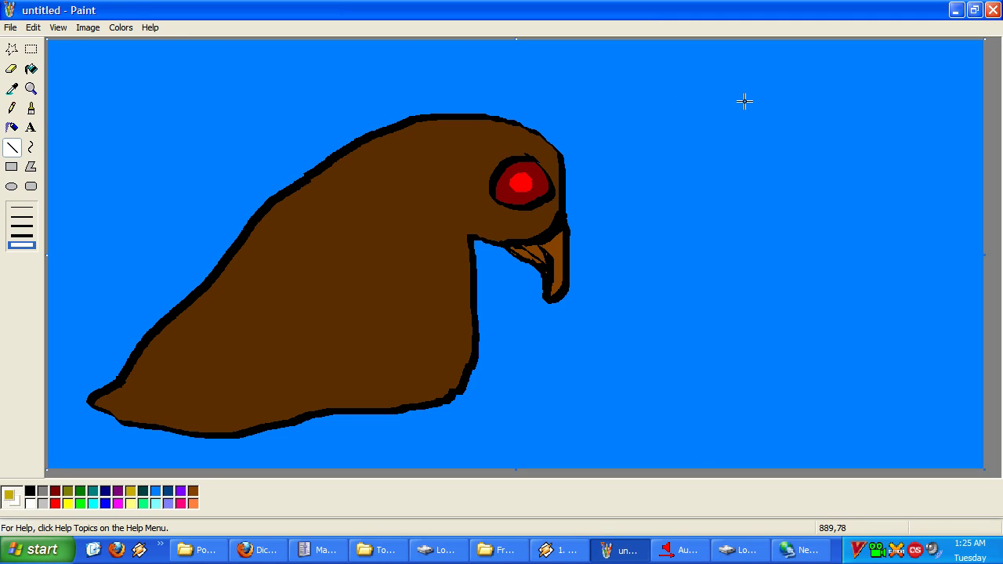
mouse_move(662, 135)
mouse_down()
mouse_move(671, 324)
mouse_move(657, 372)
mouse_move(663, 395)
mouse_move(862, 387)
mouse_move(856, 145)
mouse_move(866, 133)
mouse_move(854, 134)
mouse_up()
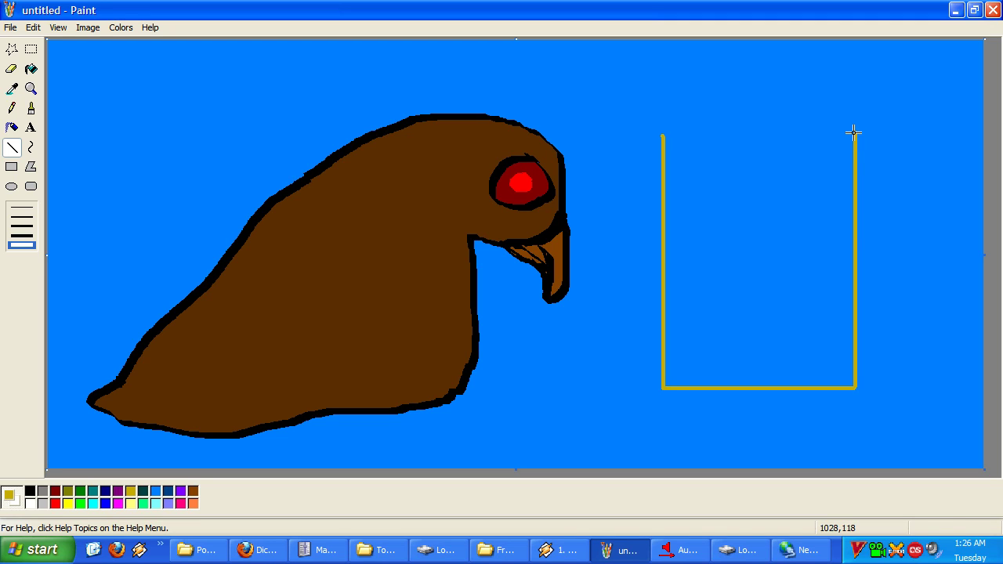
Draw an unfilled golden yellow ellipse across the open top of the box, spanning its two sides
click(12, 188)
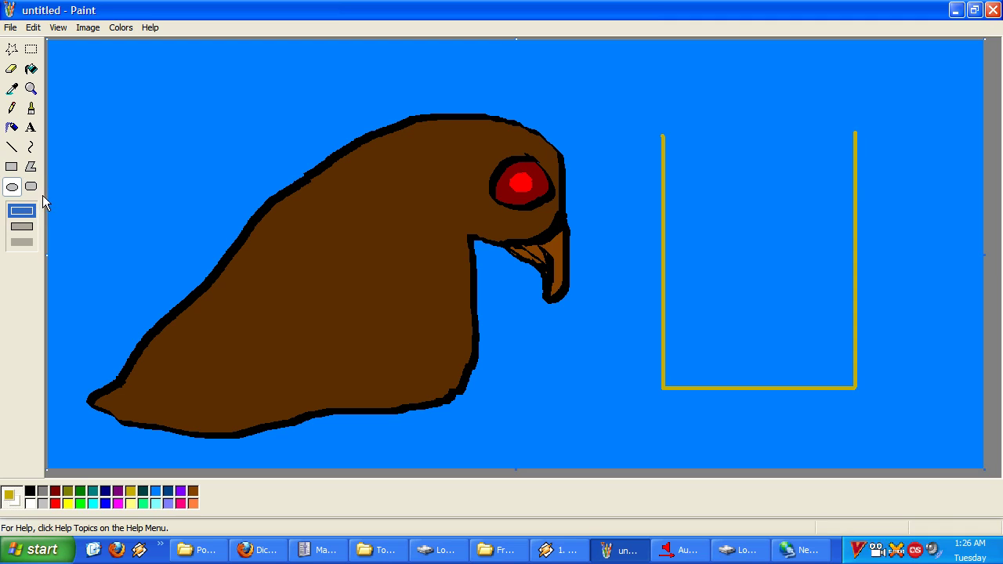
drag(662, 133, 800, 90)
key(Escape)
drag(658, 90, 861, 173)
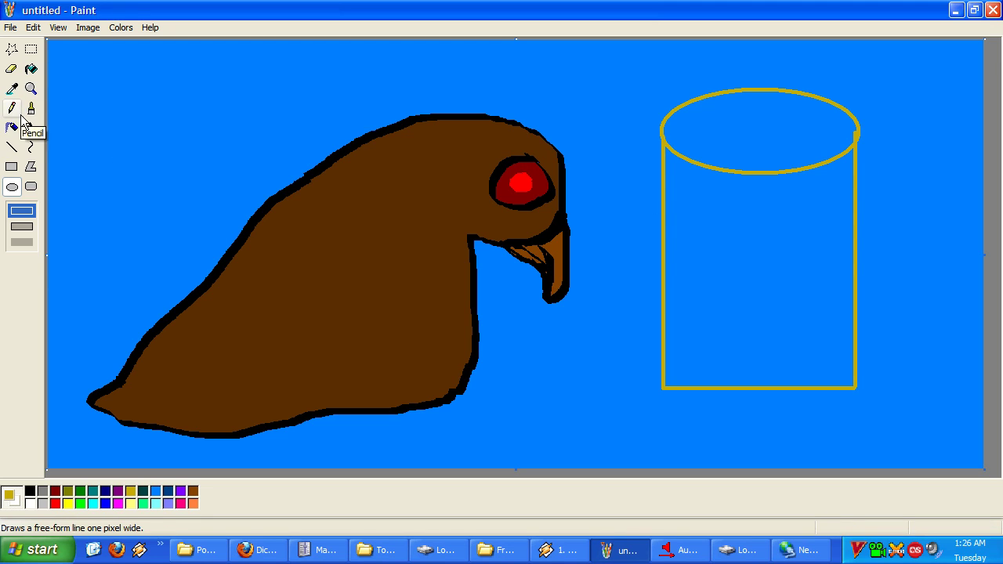
Erase the lower half of the ellipse with borderless filled rectangles in the sampled sky blue, leaving a domed top
click(11, 166)
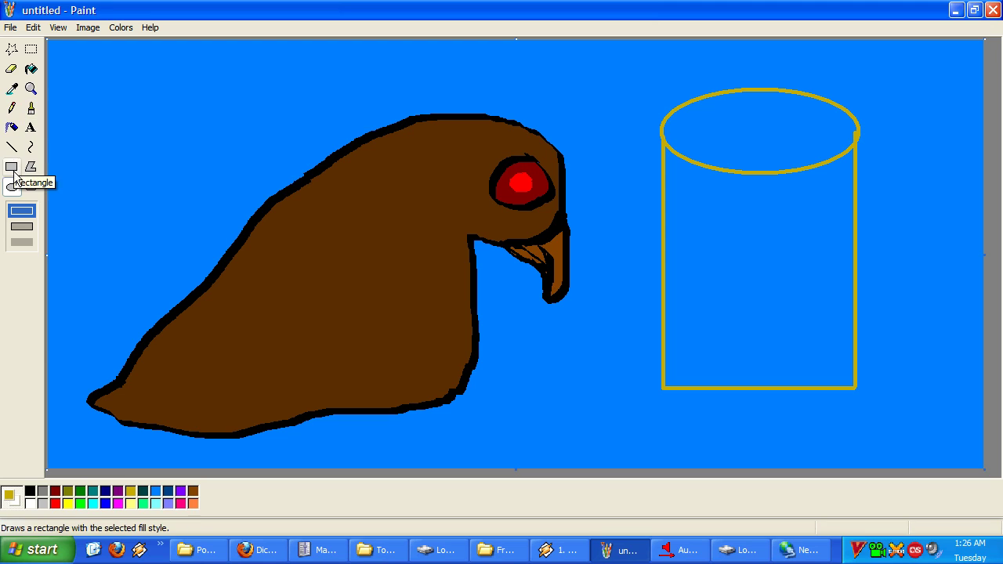
click(34, 242)
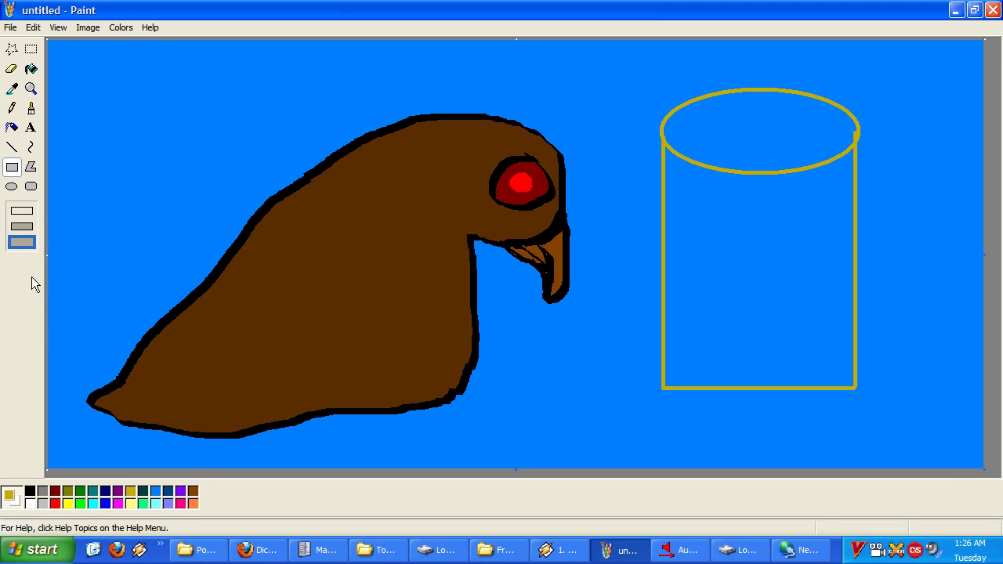
click(11, 88)
click(228, 81)
mouse_move(840, 194)
mouse_down()
mouse_move(804, 157)
mouse_move(667, 132)
mouse_up()
mouse_move(766, 156)
mouse_down()
mouse_move(842, 152)
mouse_move(850, 139)
mouse_move(835, 159)
mouse_move(853, 140)
mouse_up()
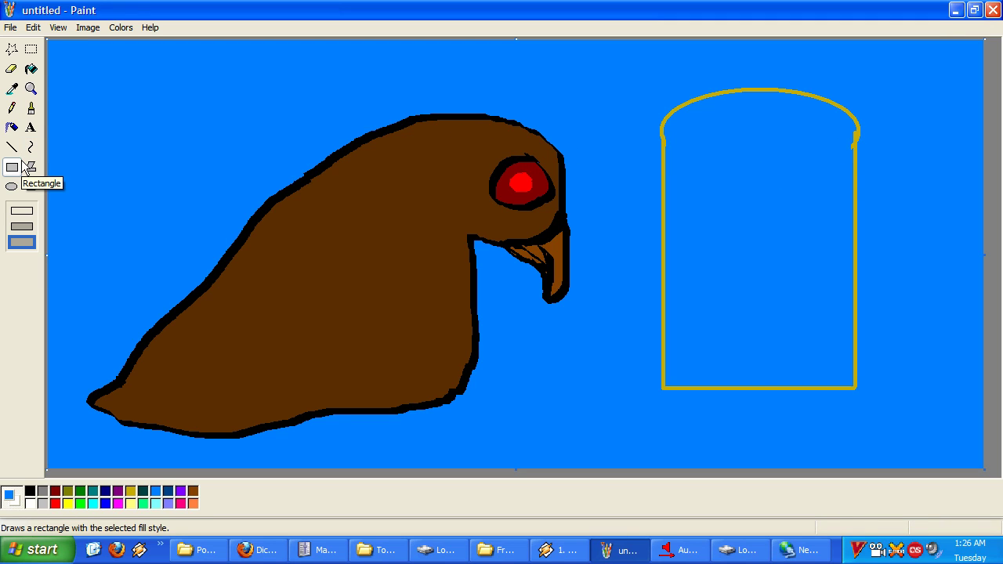
Brush a golden yellow handle onto the dome, and a scalloped edge with two vertical bars inside the frame
click(31, 108)
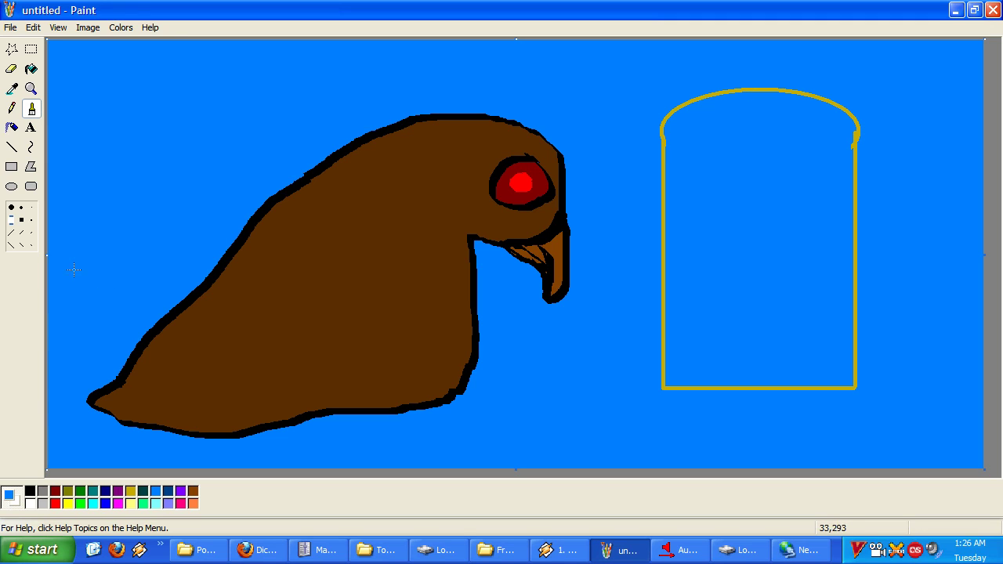
click(130, 491)
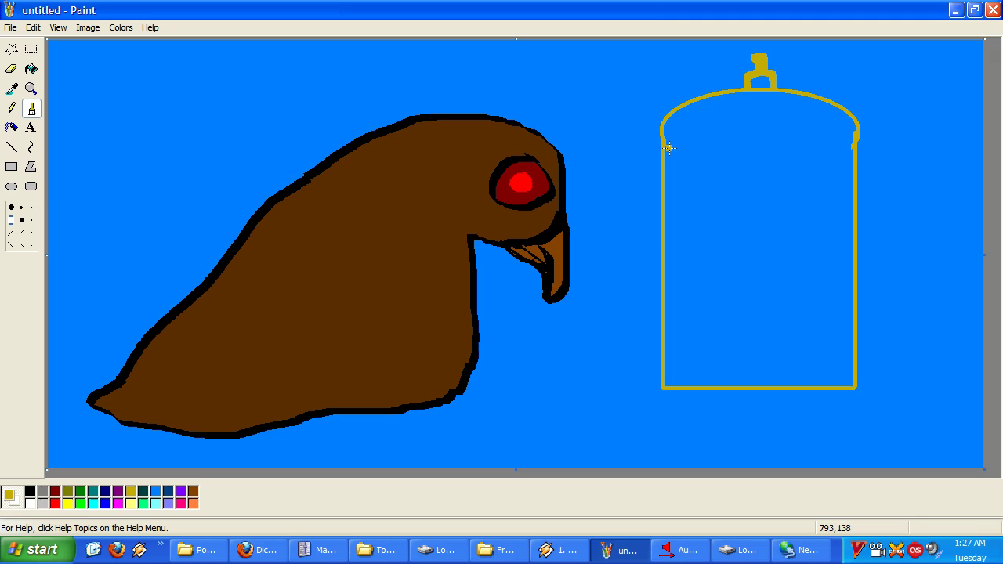
mouse_move(665, 170)
mouse_down()
mouse_move(727, 160)
mouse_move(741, 168)
mouse_move(754, 154)
mouse_move(804, 156)
mouse_move(824, 169)
mouse_move(853, 159)
mouse_up()
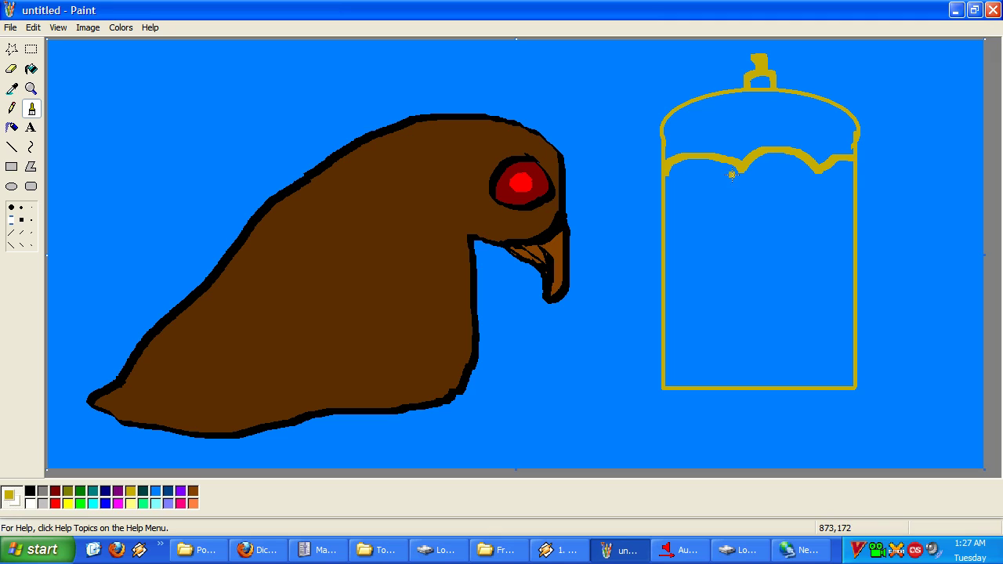
drag(744, 171, 748, 373)
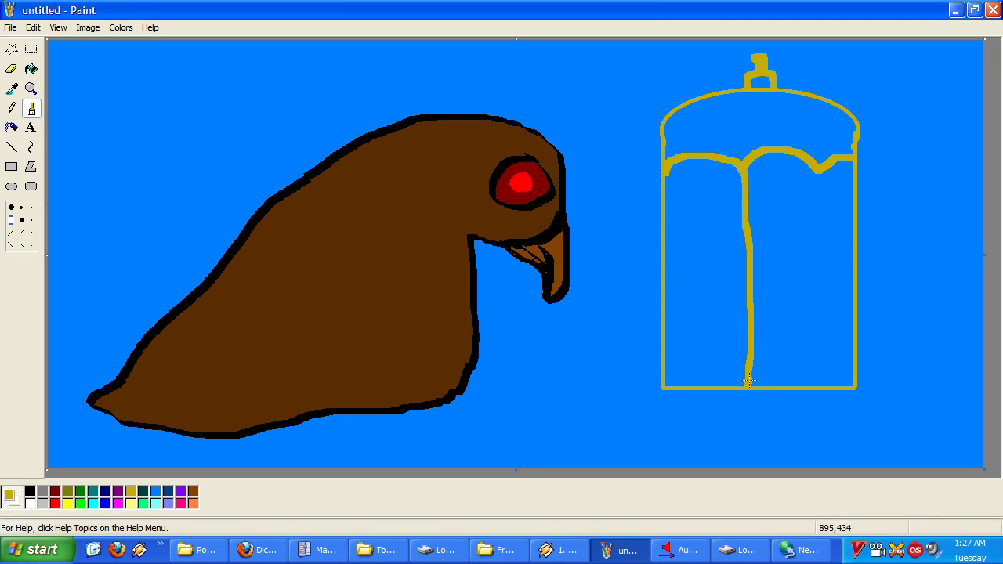
drag(817, 172, 824, 366)
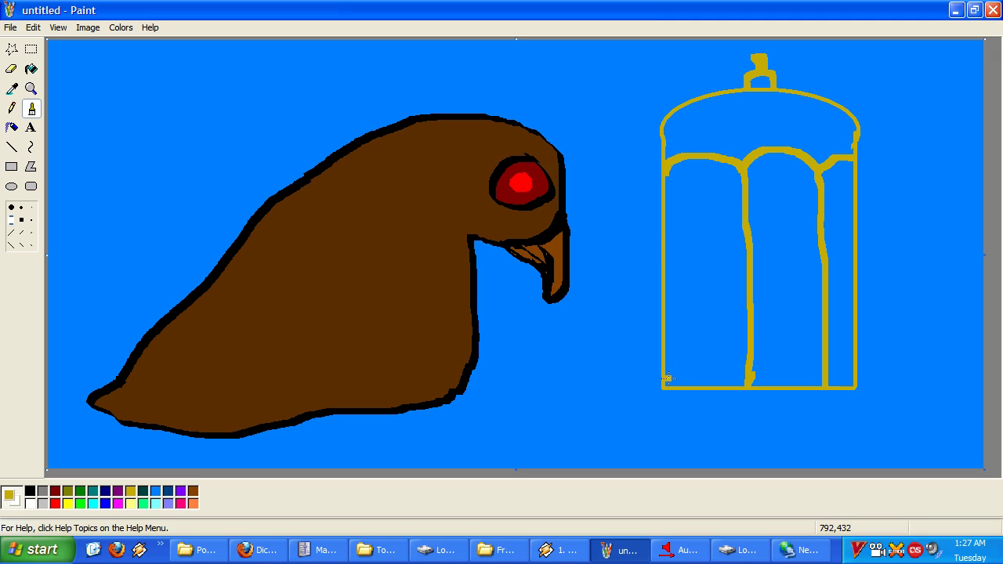
Paint a solid golden yellow base with rounded upper corners across the frame's panels, and fill the dome in the same color
mouse_move(678, 387)
mouse_down()
mouse_move(743, 372)
mouse_move(661, 363)
mouse_move(704, 389)
mouse_move(755, 374)
mouse_move(781, 387)
mouse_move(824, 359)
mouse_move(750, 382)
mouse_up()
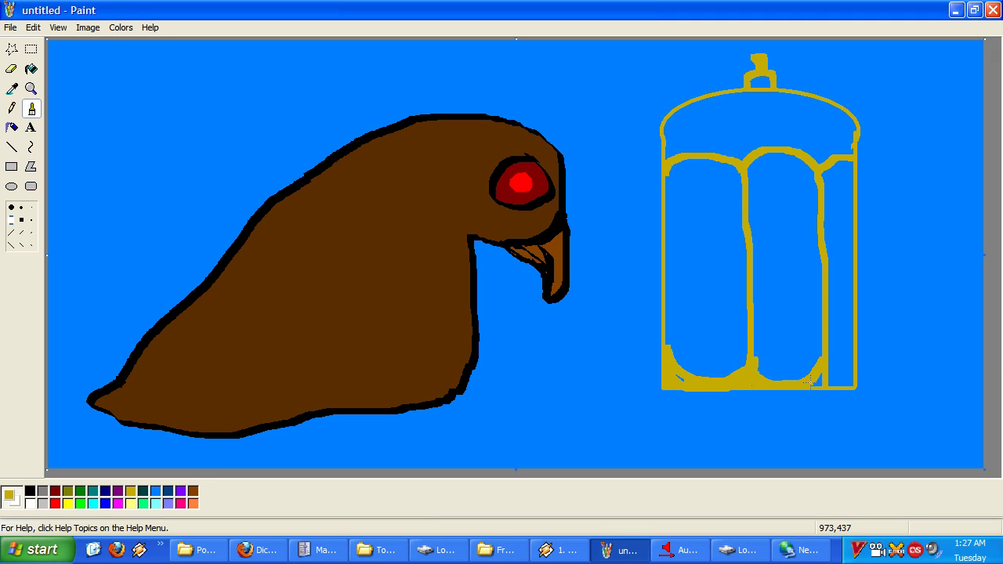
drag(757, 360, 794, 379)
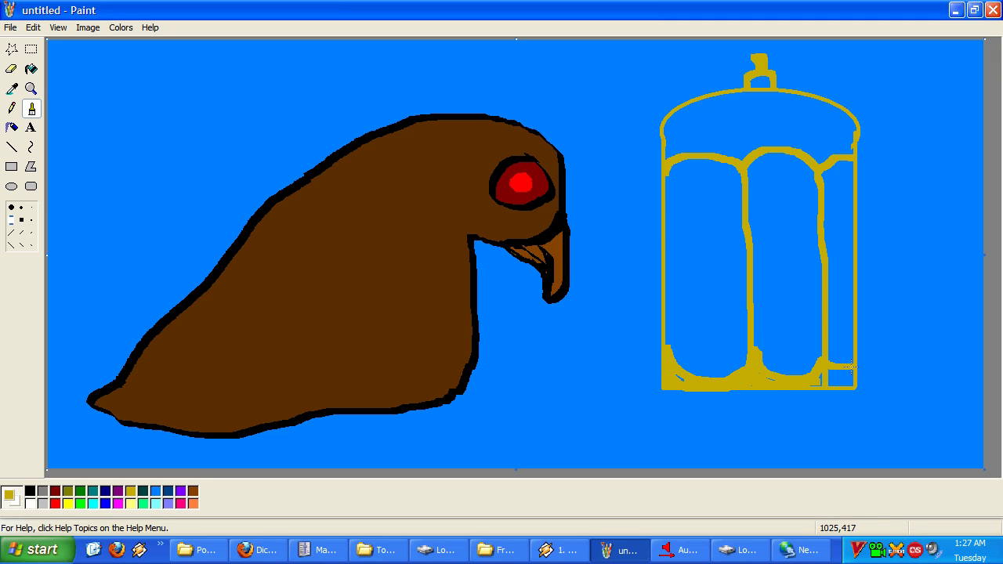
mouse_move(829, 361)
mouse_down()
mouse_move(851, 374)
mouse_move(831, 376)
mouse_up()
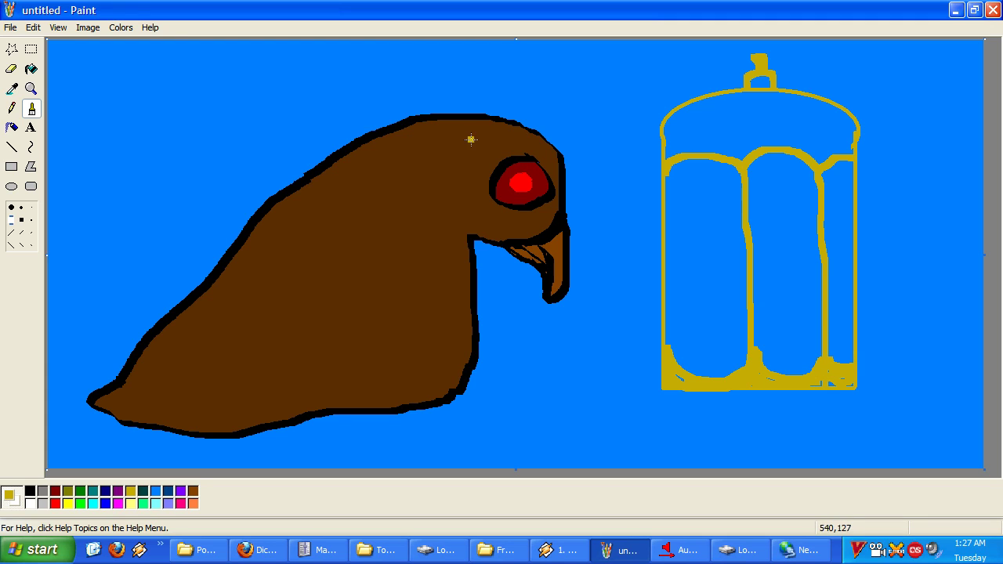
click(31, 69)
click(723, 124)
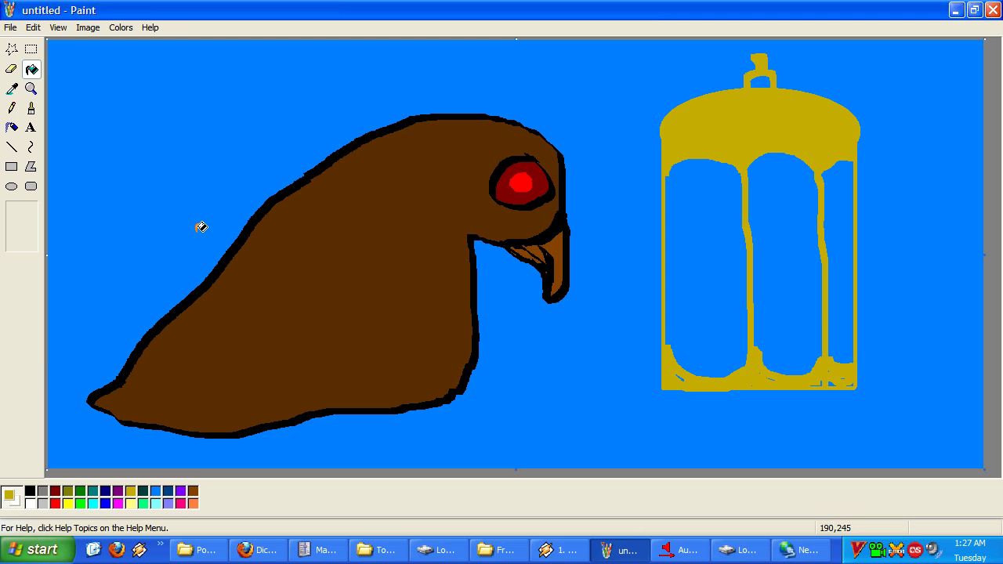
Outline a folded wing on the bird's body in black with the medium backslash-shaped brush, ending at the belly outline
click(10, 111)
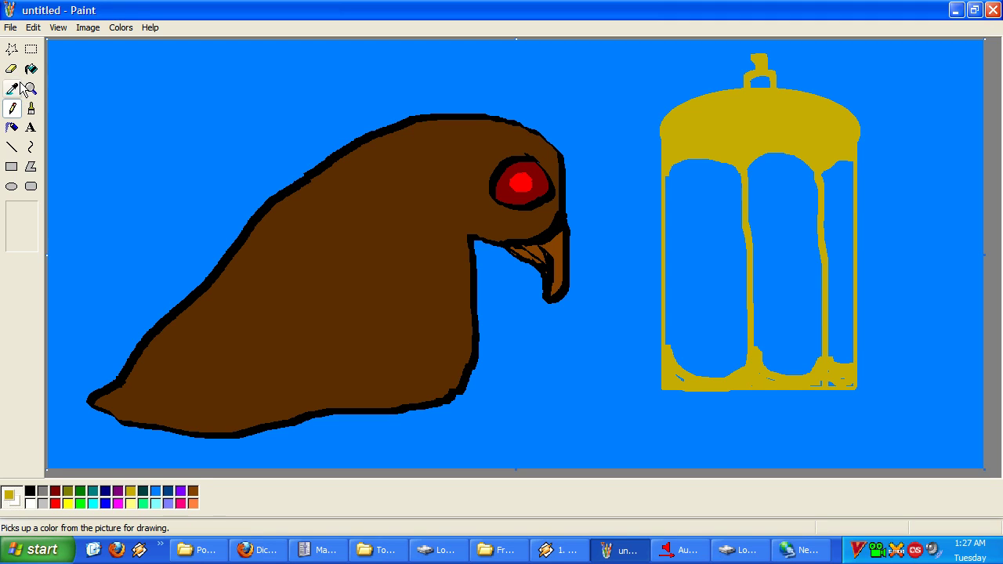
click(30, 108)
click(11, 245)
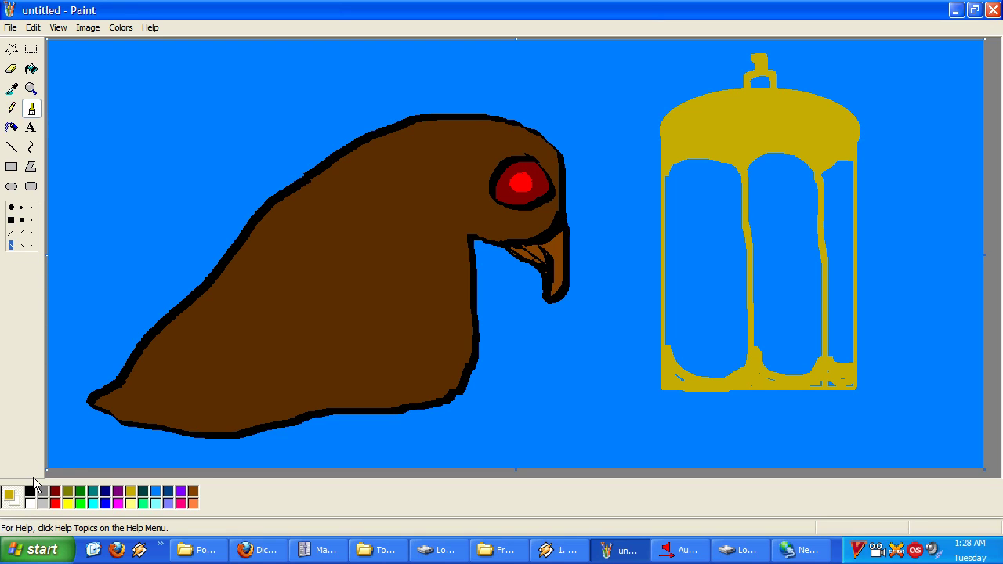
click(22, 246)
click(30, 491)
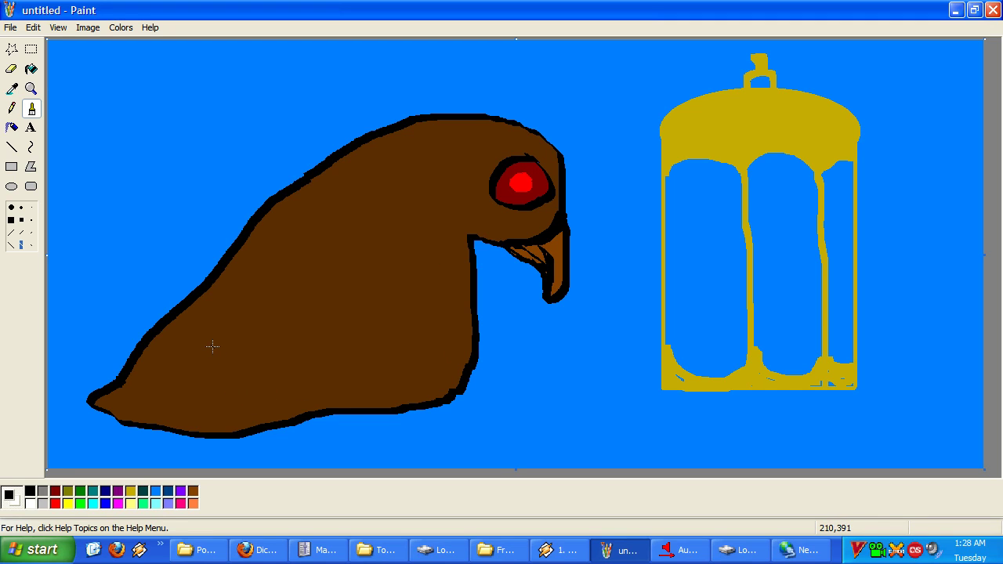
drag(217, 342, 281, 318)
drag(382, 290, 450, 234)
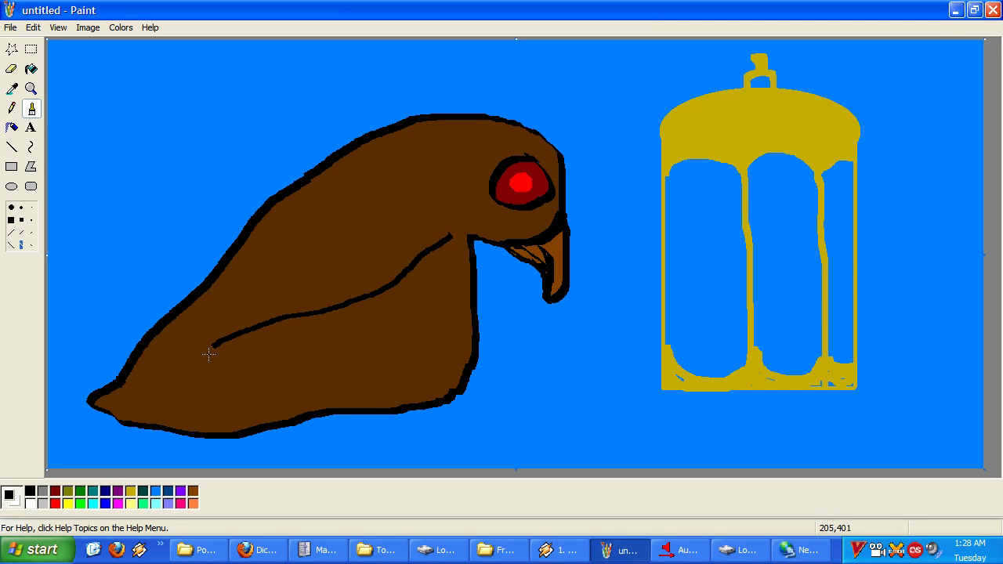
mouse_move(215, 346)
mouse_down()
mouse_move(240, 391)
mouse_move(311, 405)
mouse_up()
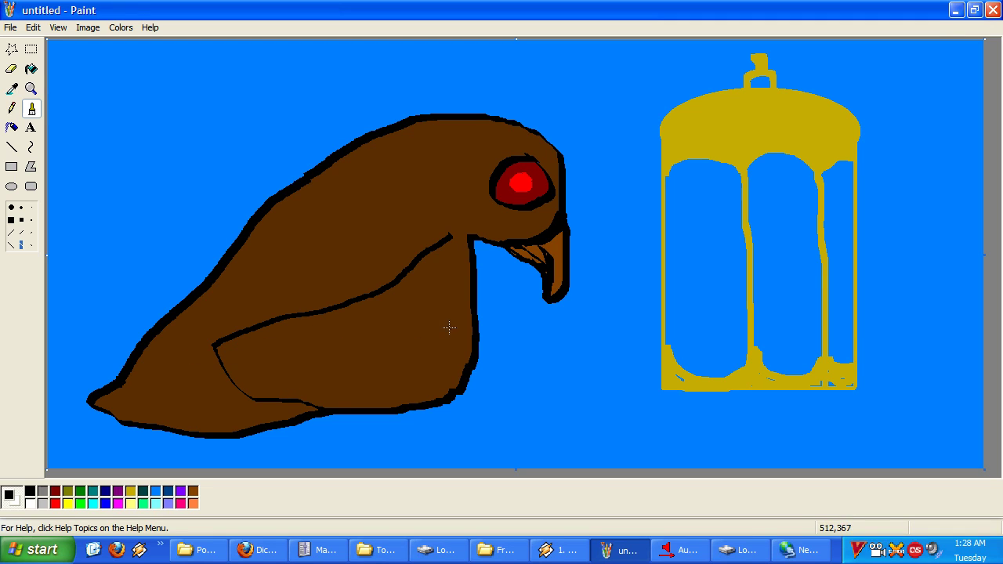
Erase the front end of the wing's upper line and cover the gap with dark brown sampled from the body
click(12, 88)
click(370, 213)
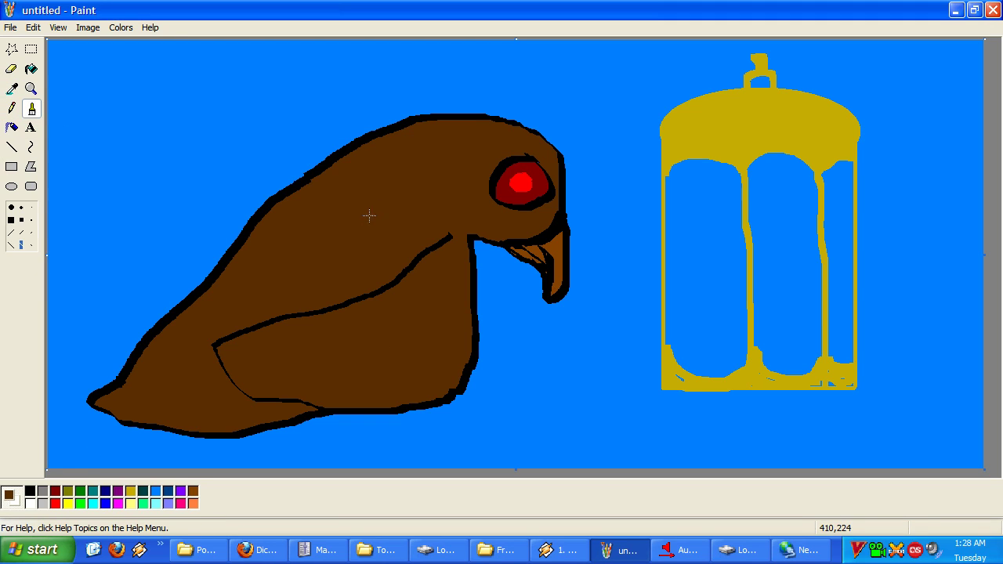
click(11, 69)
click(32, 110)
click(13, 72)
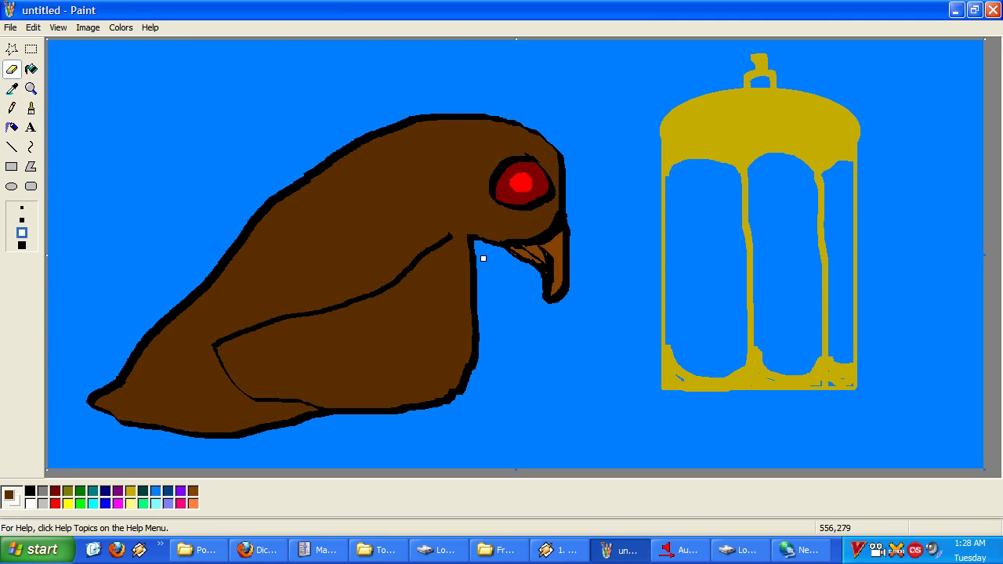
mouse_move(449, 234)
mouse_down()
mouse_move(442, 257)
mouse_move(449, 235)
mouse_move(437, 231)
mouse_move(409, 255)
mouse_up()
click(12, 87)
click(362, 227)
click(431, 248)
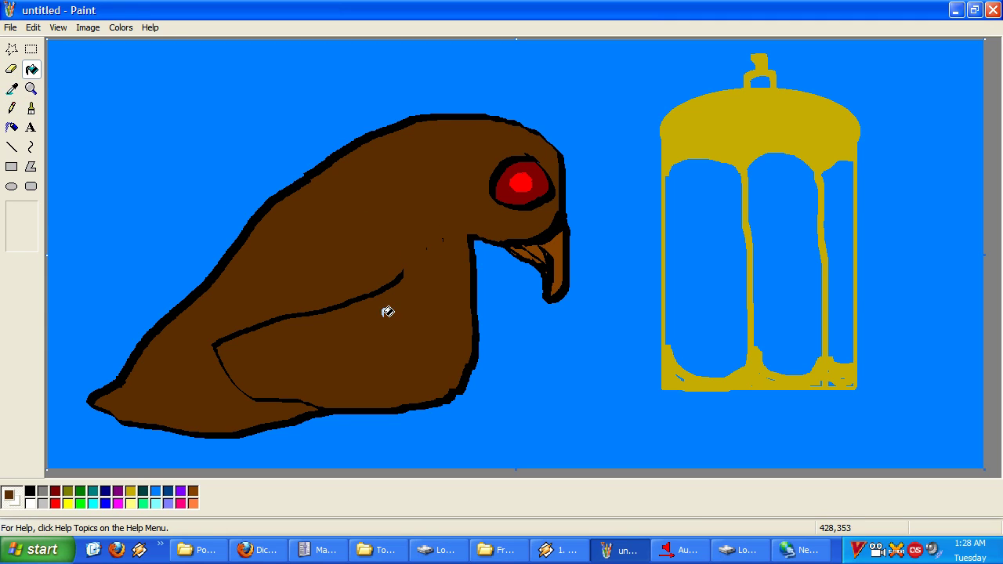
click(12, 69)
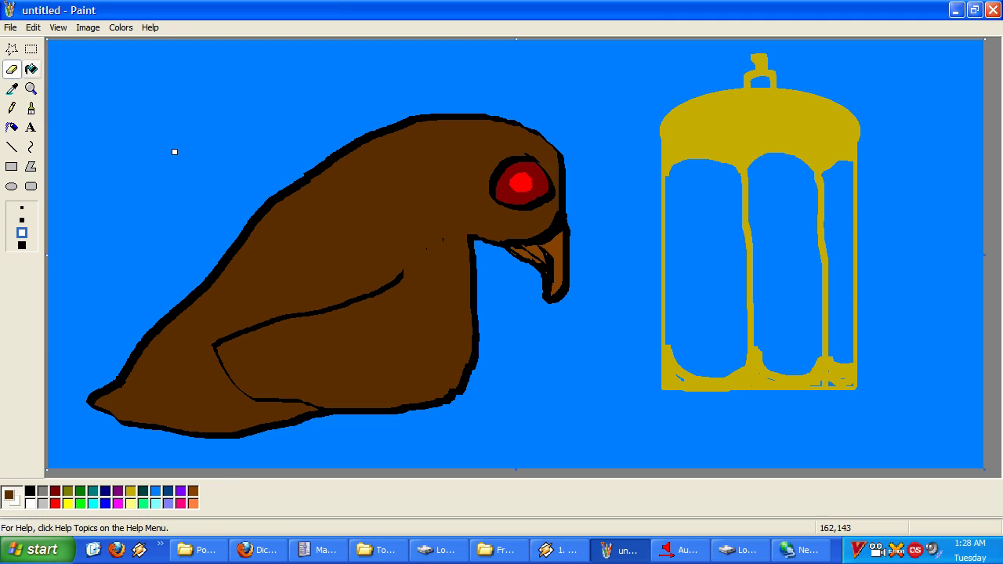
click(31, 108)
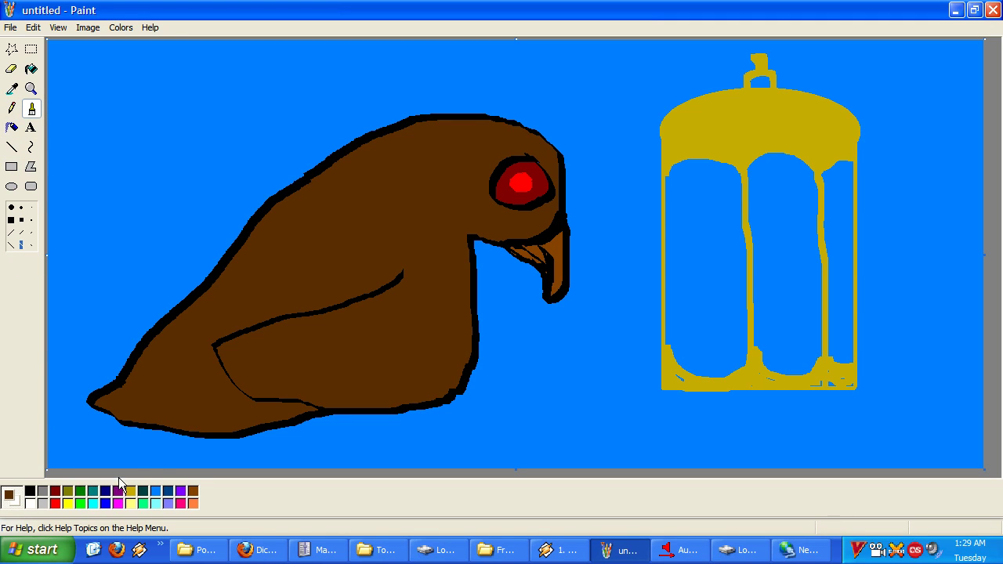
Brush black outlines for two legs from the bird's underside down to the canvas edge
drag(234, 446, 216, 484)
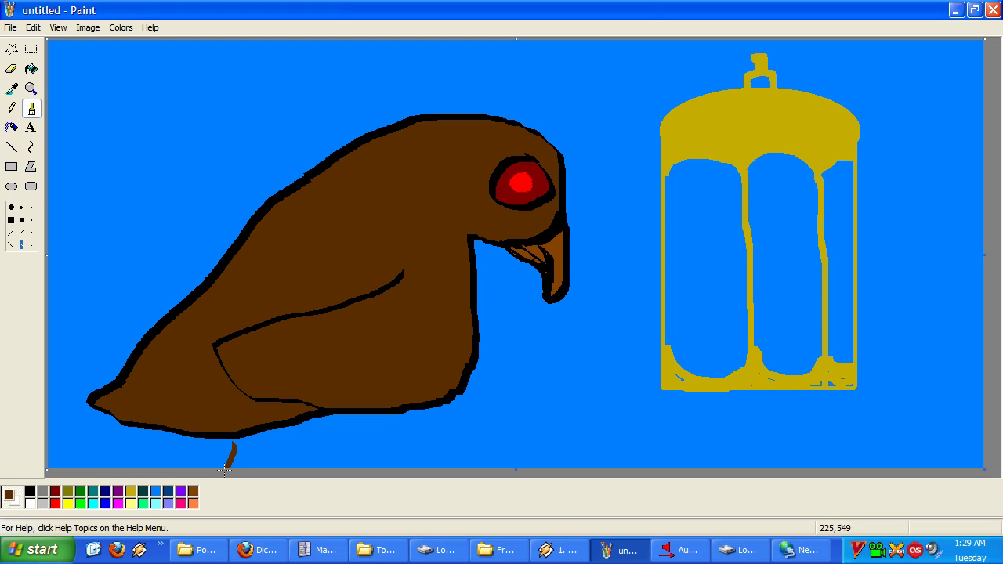
key(ctrl+z)
click(38, 492)
click(31, 491)
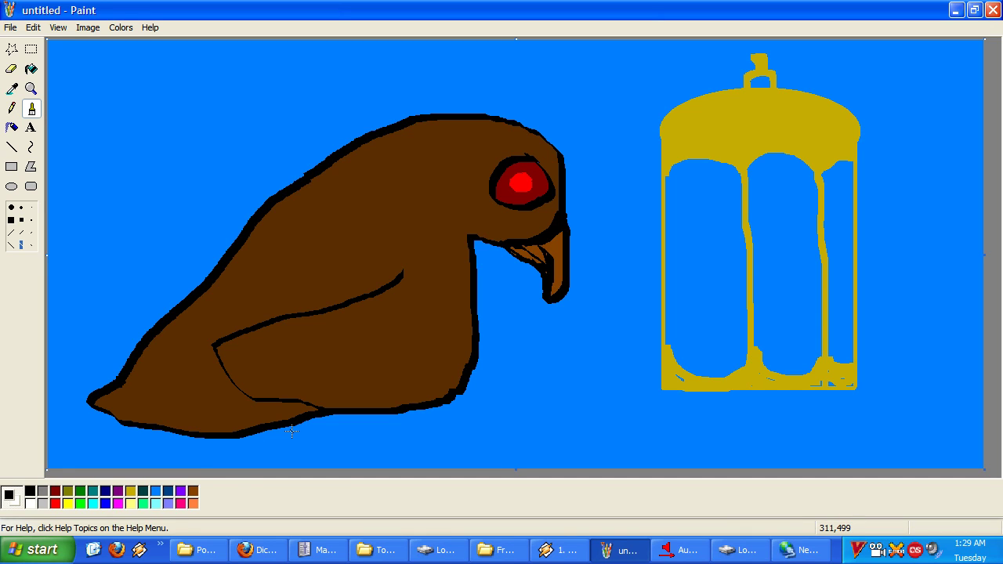
drag(224, 439, 212, 482)
drag(233, 439, 229, 472)
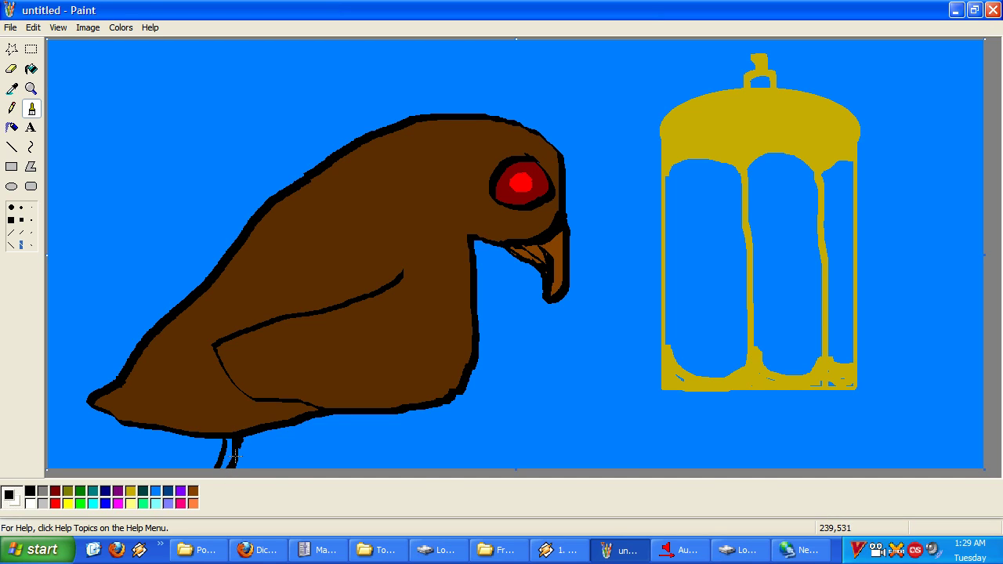
drag(219, 438, 211, 468)
drag(259, 437, 254, 457)
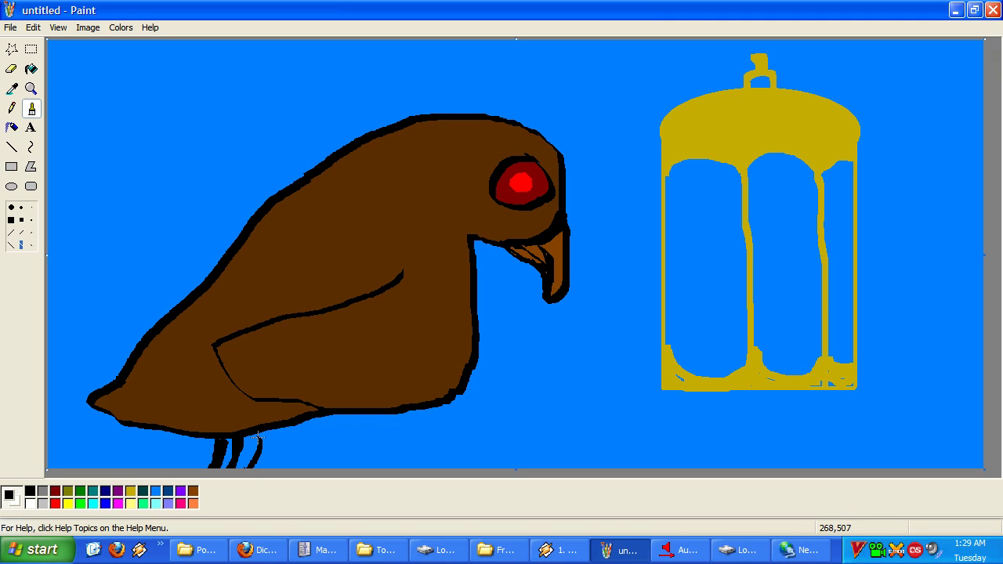
drag(270, 436, 268, 456)
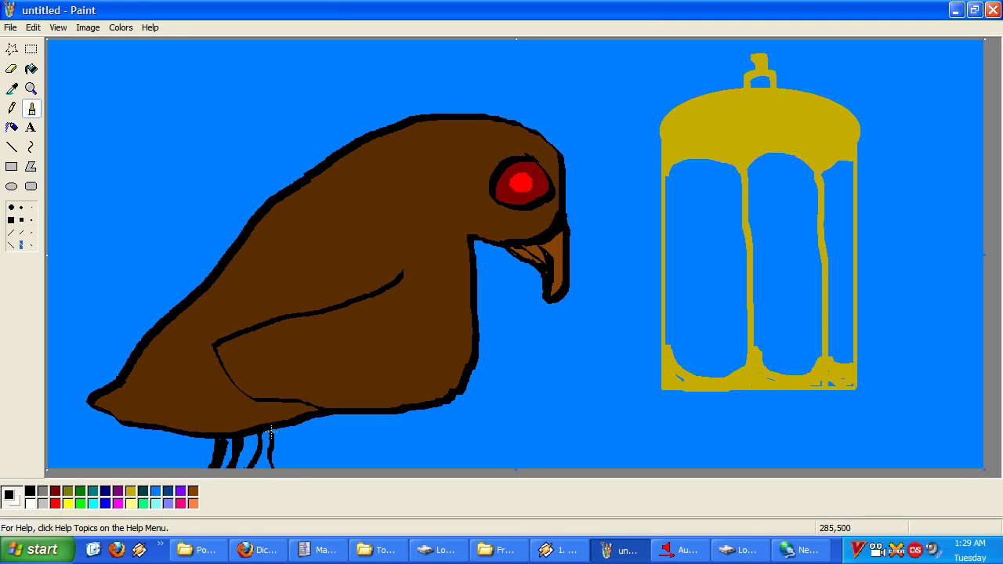
Fill the inside of both bird legs with golden yellow
click(31, 70)
click(12, 89)
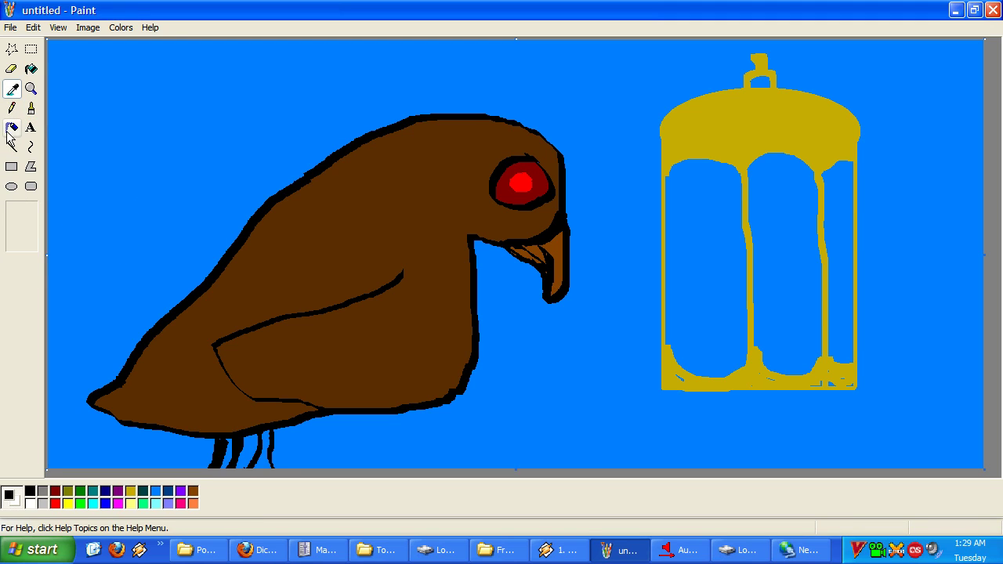
click(131, 491)
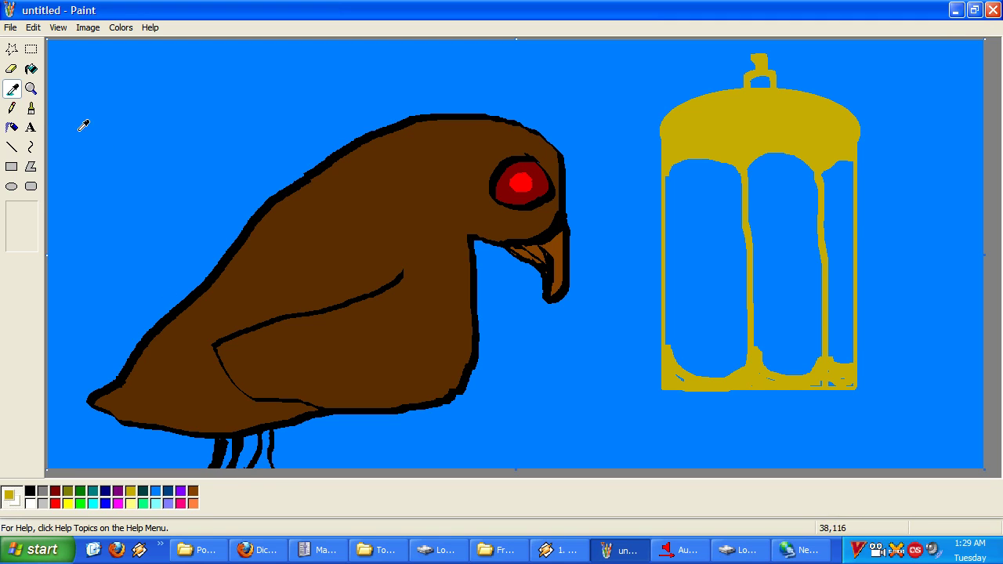
click(32, 71)
click(263, 453)
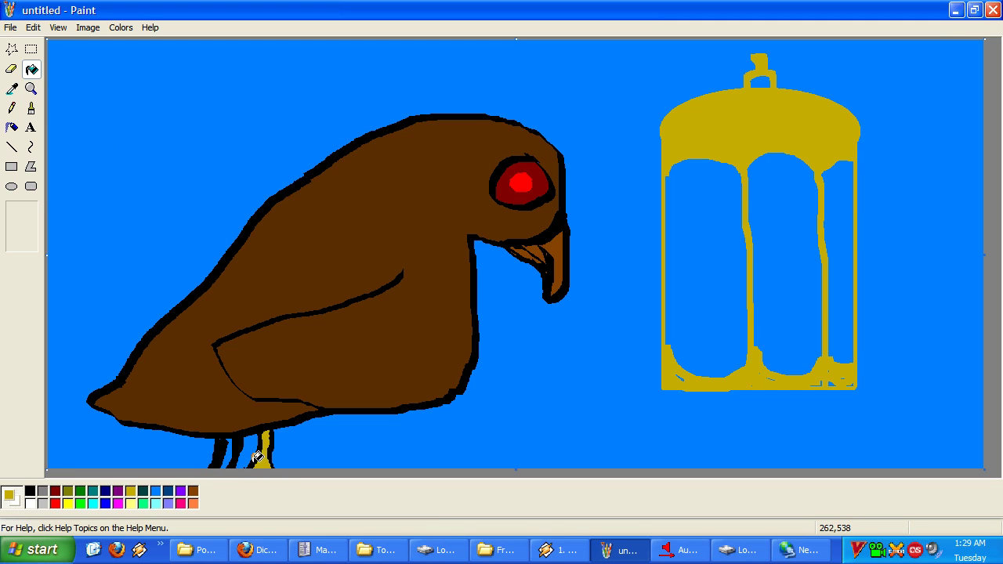
click(228, 453)
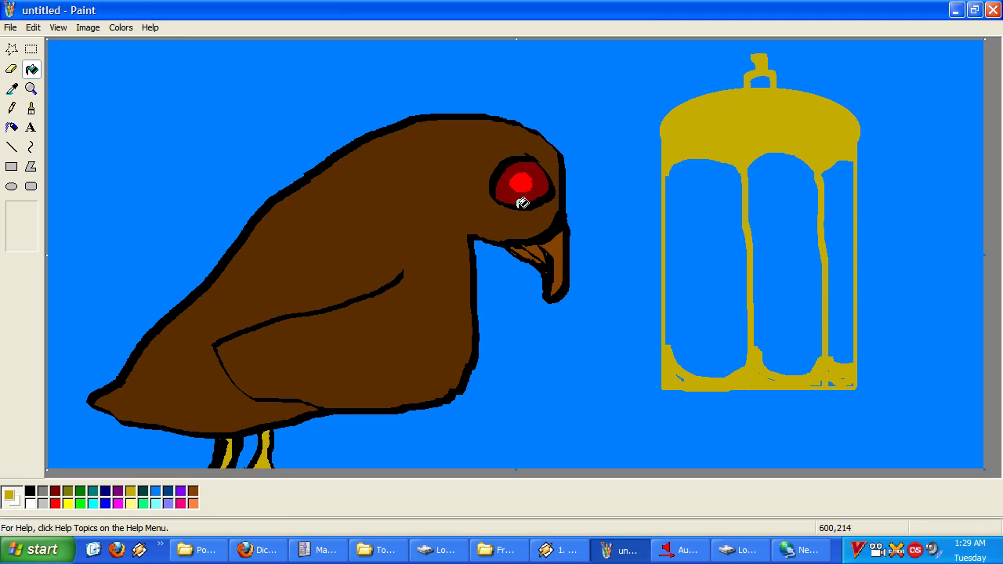
Recolor the bird's eye with a dark green iris and a bright green center
click(81, 491)
click(541, 185)
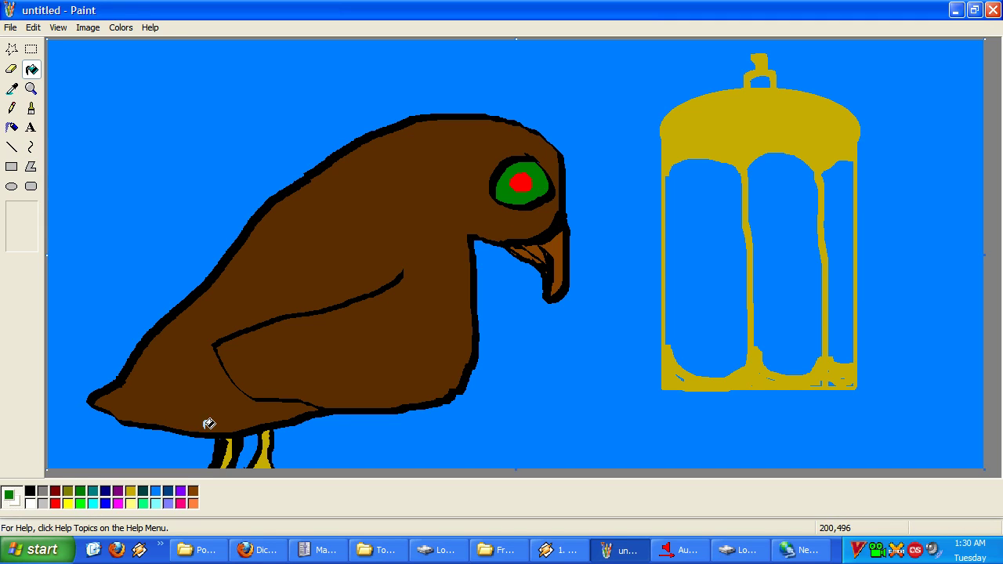
click(74, 505)
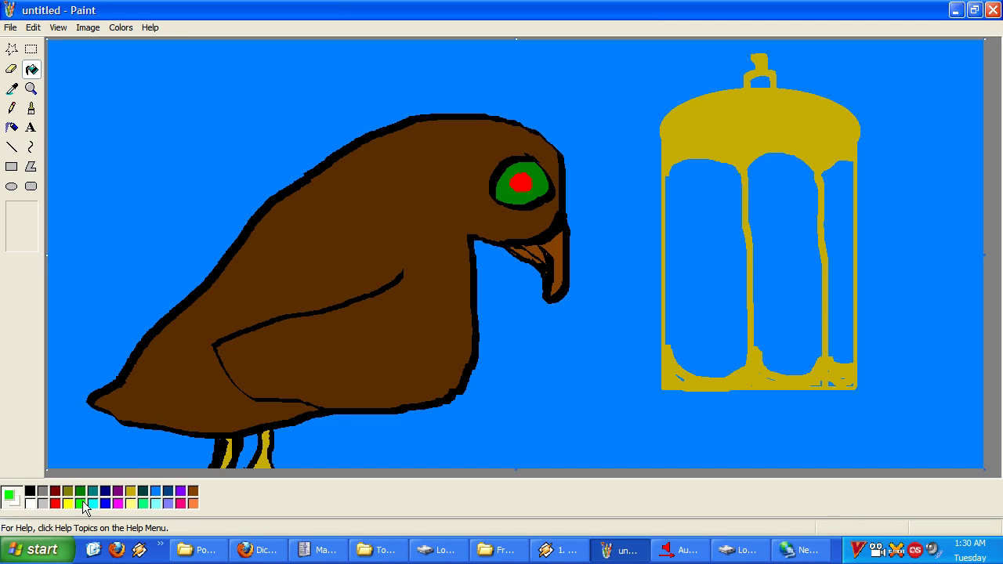
click(522, 184)
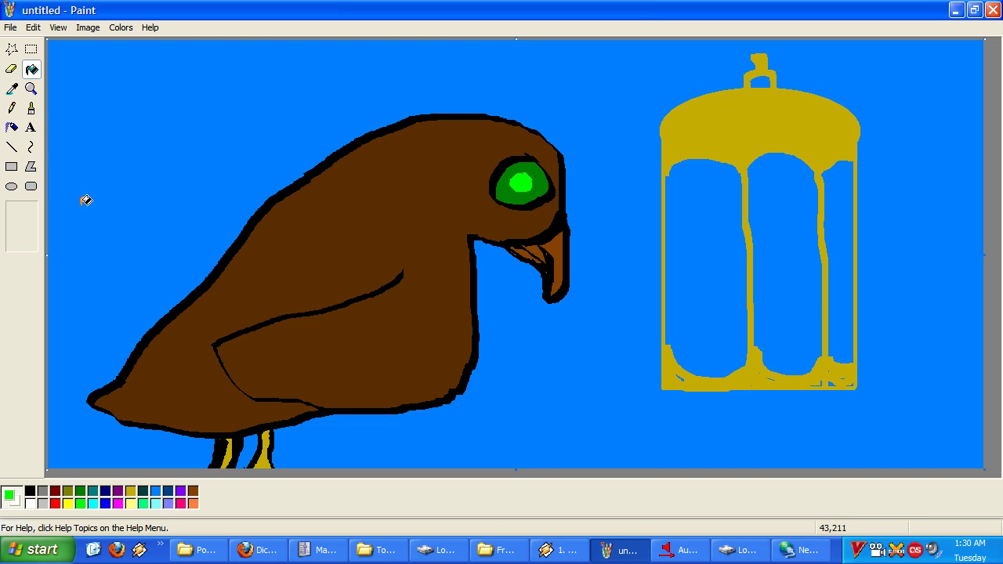
Brush a thick black arch of hair between the first two bars of the golden cage
click(12, 147)
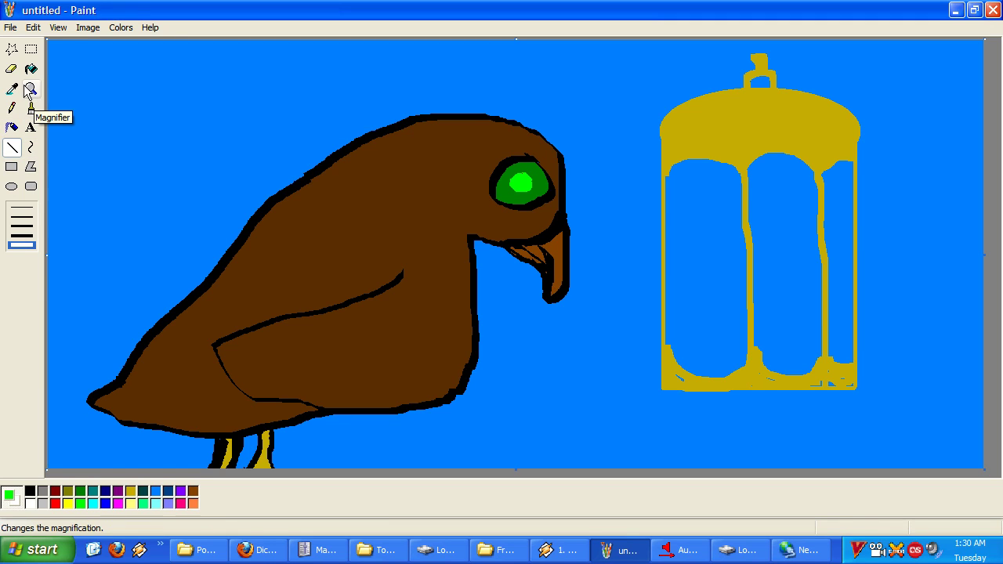
click(30, 491)
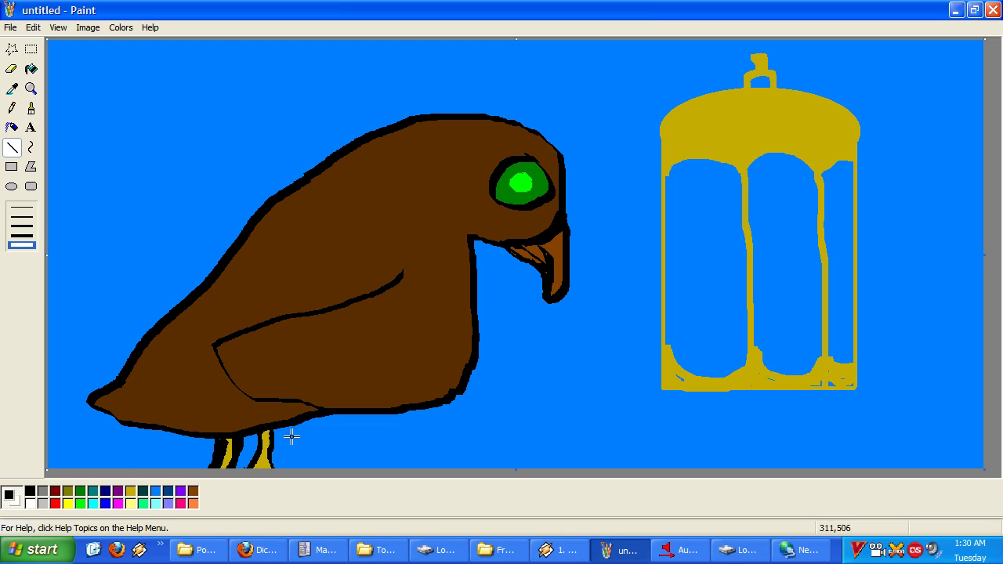
mouse_move(678, 283)
mouse_down()
mouse_move(698, 265)
mouse_move(698, 282)
mouse_up()
key(ctrl+z)
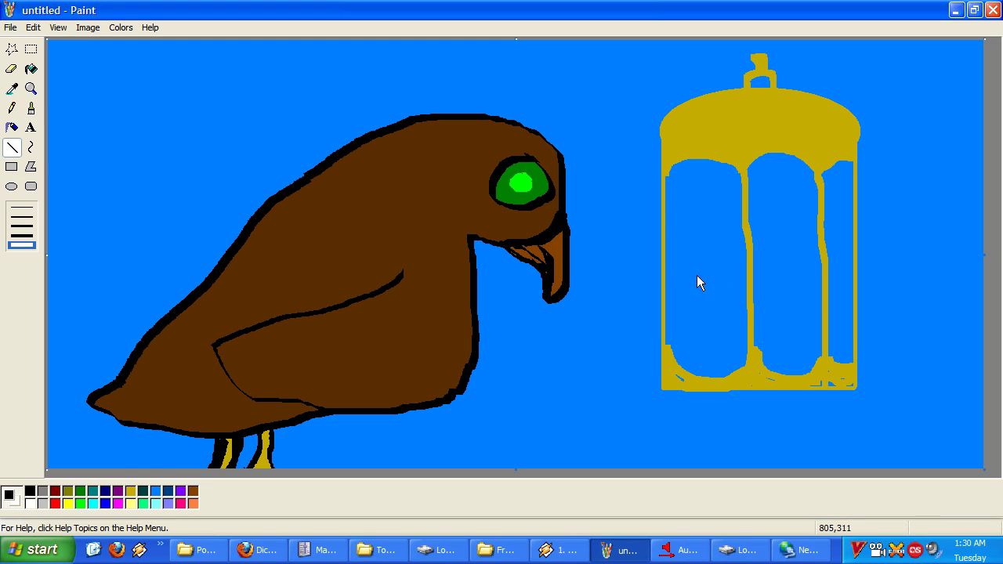
click(31, 110)
click(11, 245)
click(21, 245)
drag(679, 280, 694, 260)
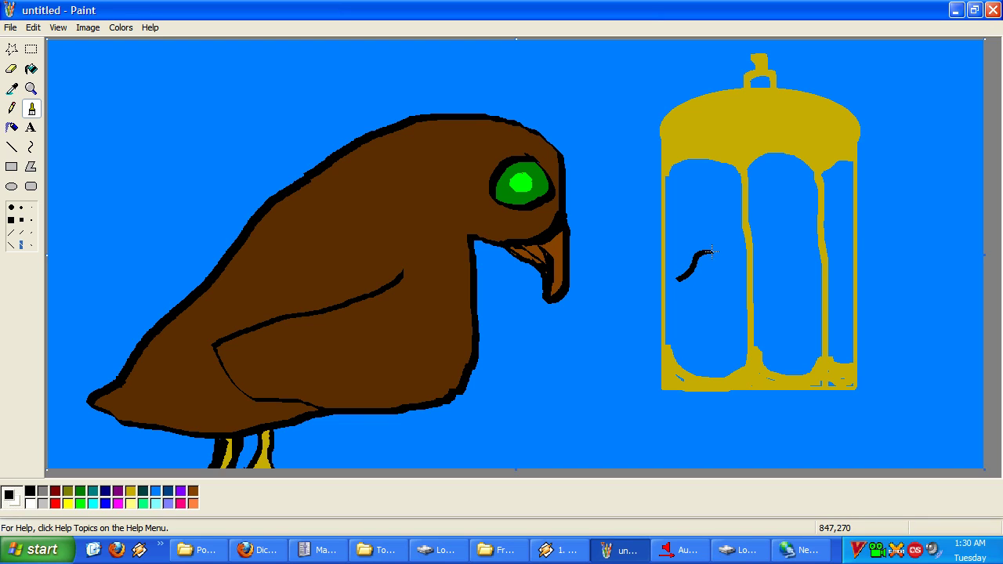
drag(720, 275, 735, 278)
drag(713, 254, 690, 263)
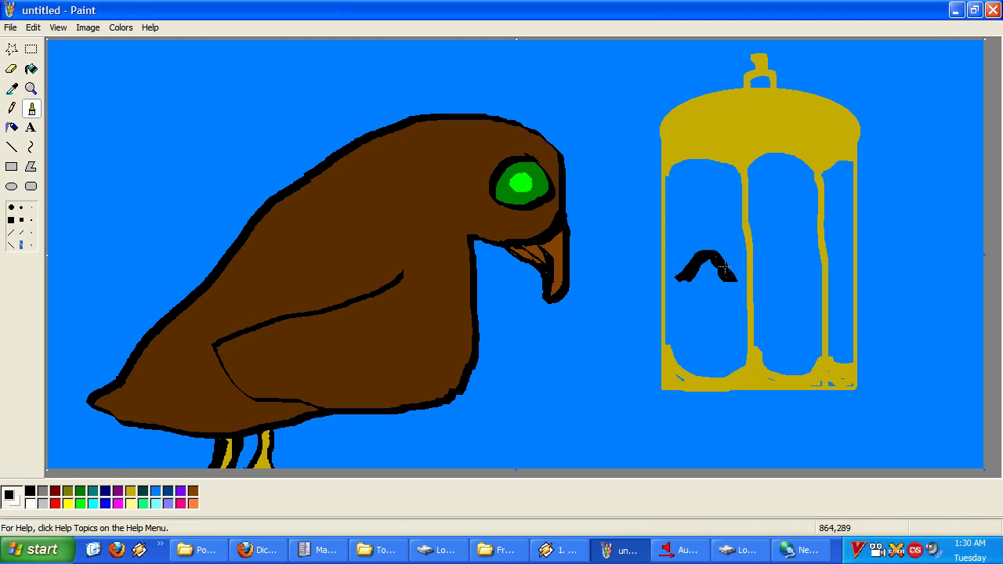
Brush two small black eyes beneath the peak of the hair with a fine slanted brush
click(31, 88)
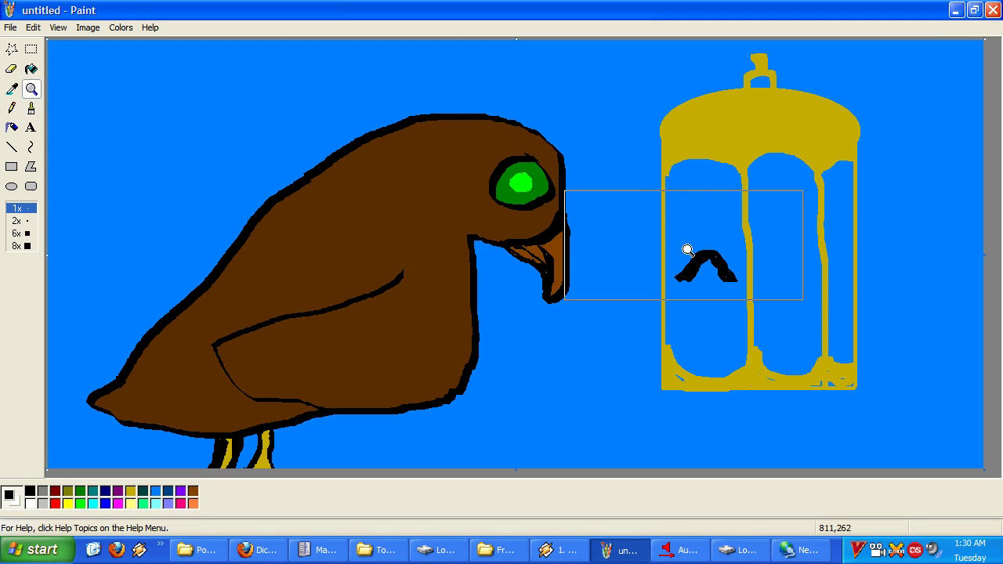
click(687, 249)
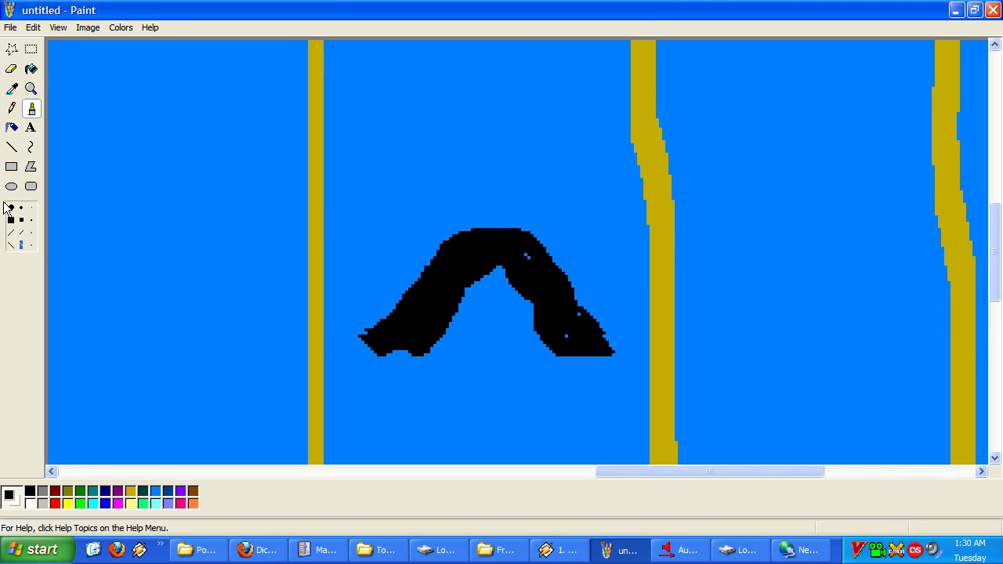
click(21, 233)
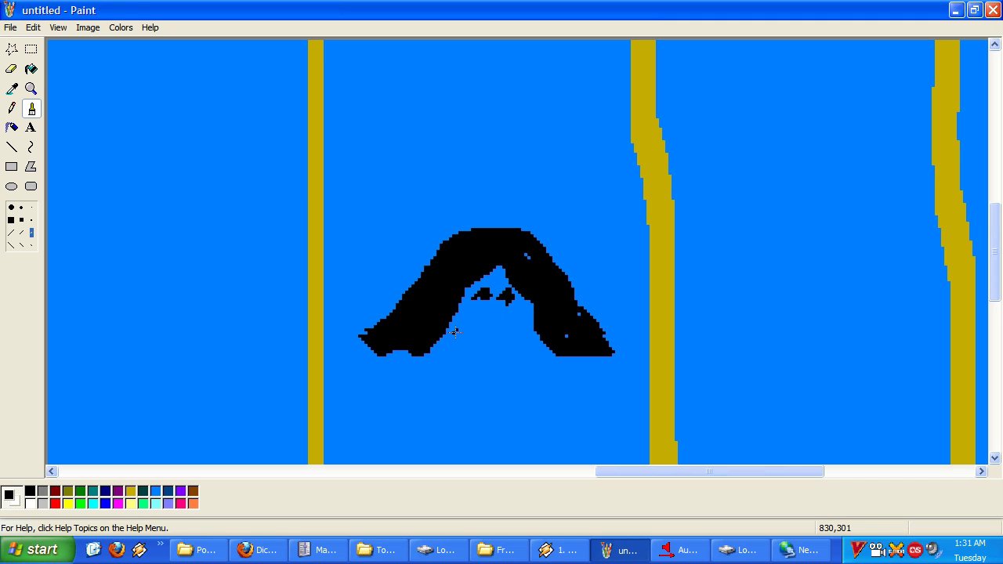
click(33, 28)
click(43, 42)
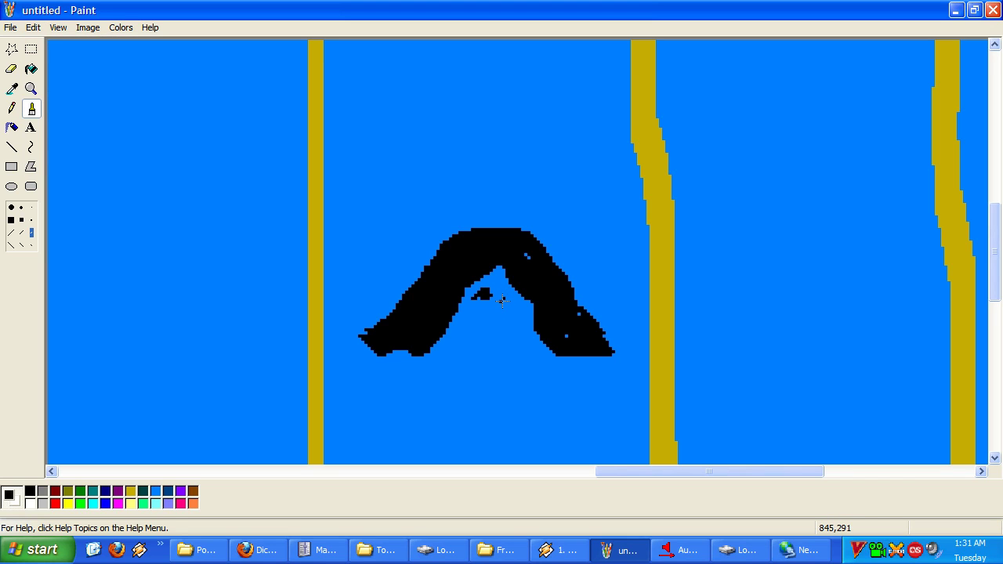
drag(503, 300, 508, 301)
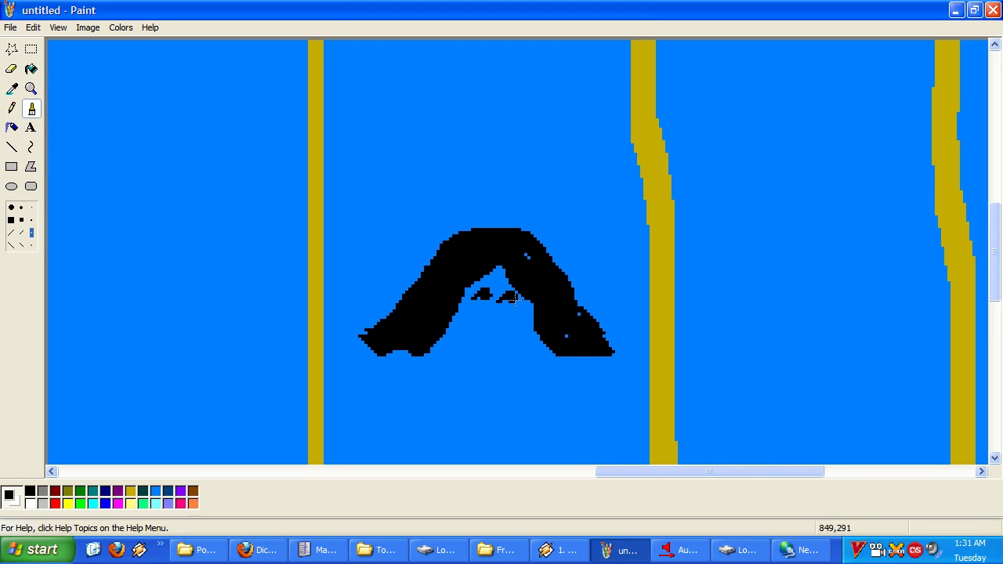
Brush a fine black jaw outline joining both sides of the hair and a small mouth below the eyes
click(12, 108)
click(32, 114)
click(21, 234)
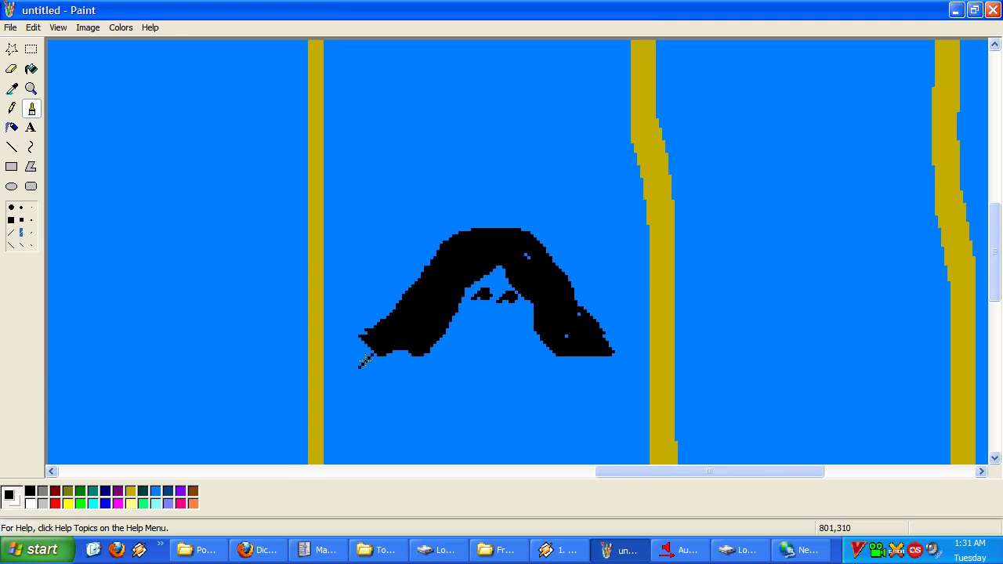
click(31, 233)
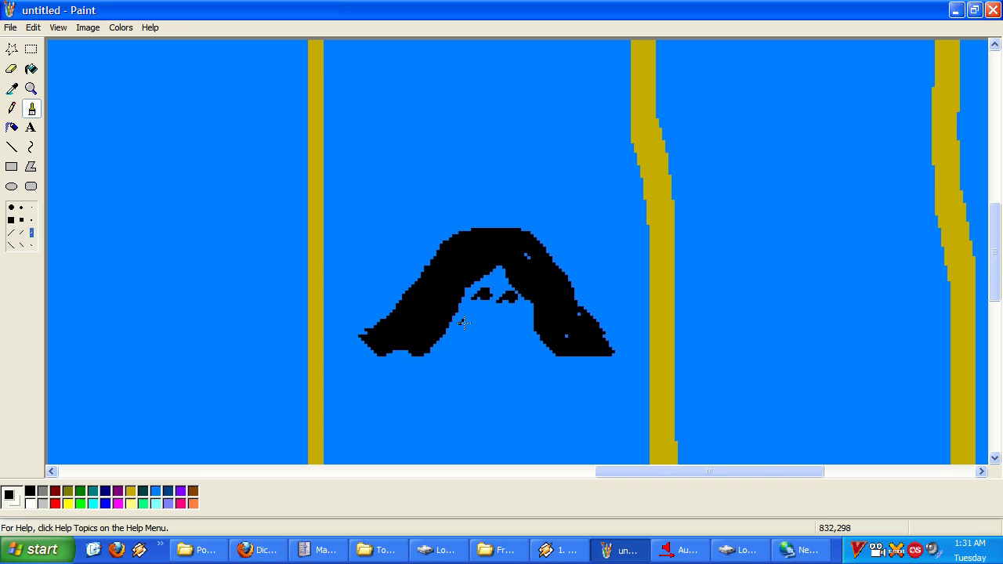
mouse_move(461, 315)
mouse_down()
mouse_move(476, 349)
mouse_move(496, 347)
mouse_move(533, 316)
mouse_up()
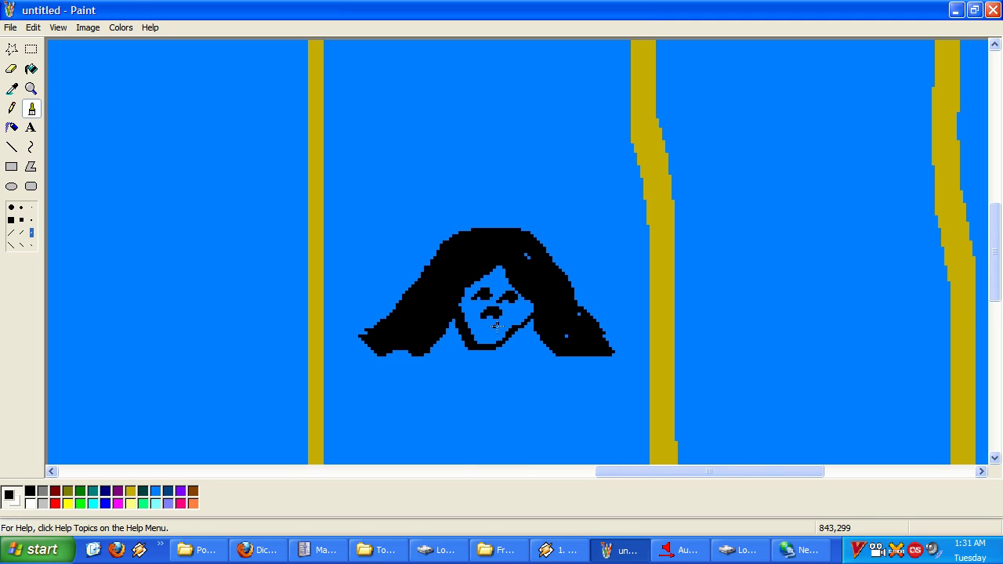
Fill the caged figure's face with pale yellow
click(32, 69)
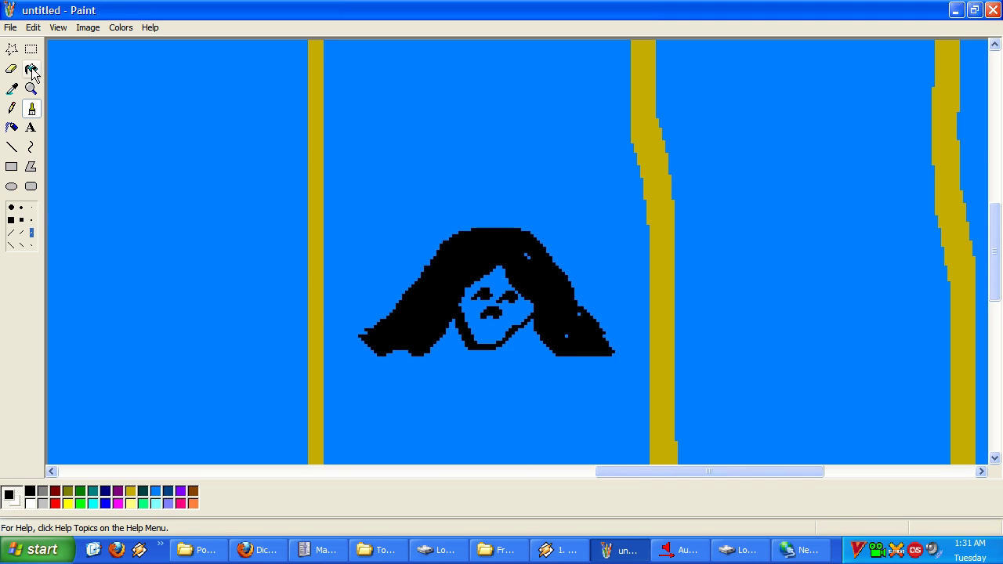
click(130, 503)
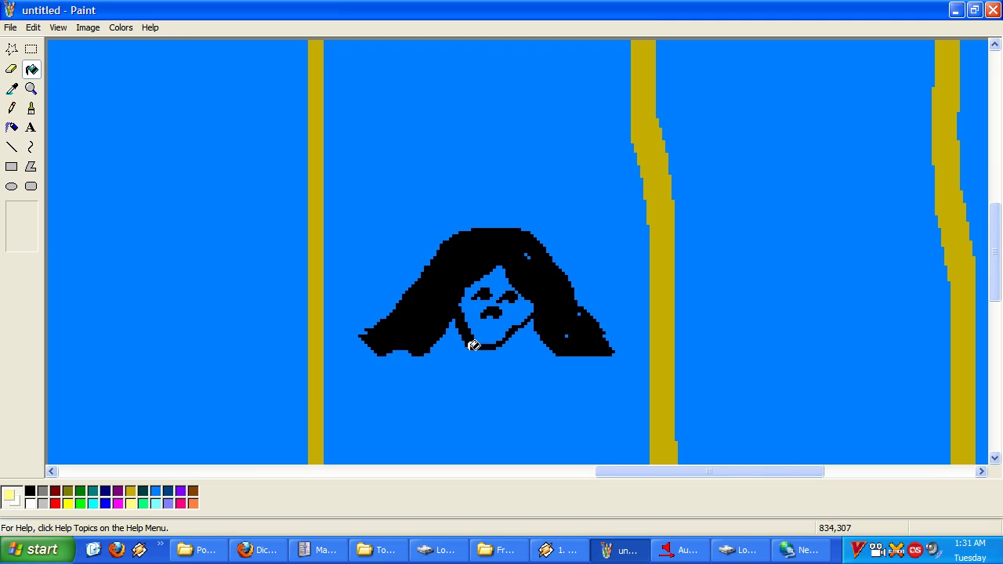
click(497, 335)
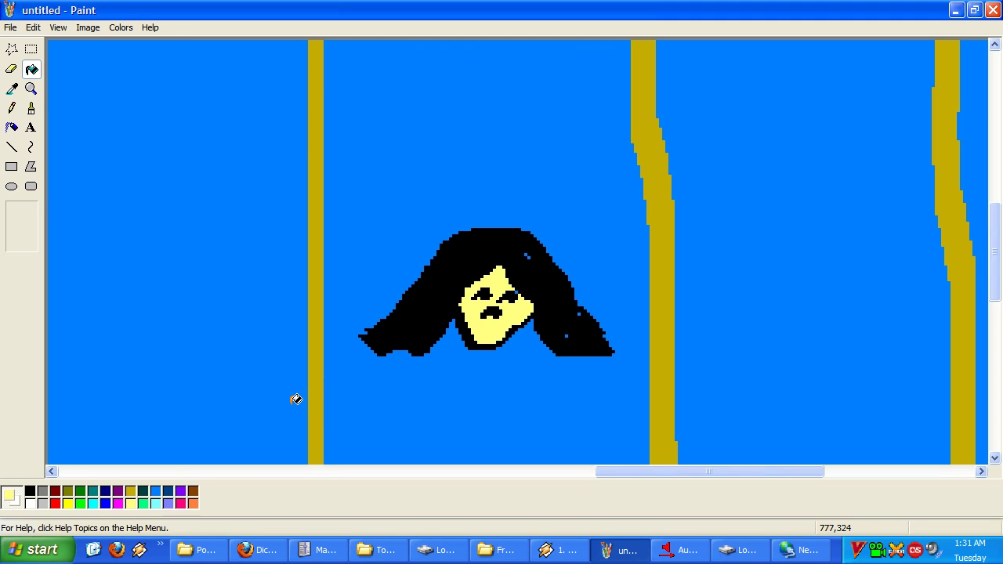
Brush an open dark blue jacket with two outstretched sleeves below the figure's head
scroll(233, 343, down, 3)
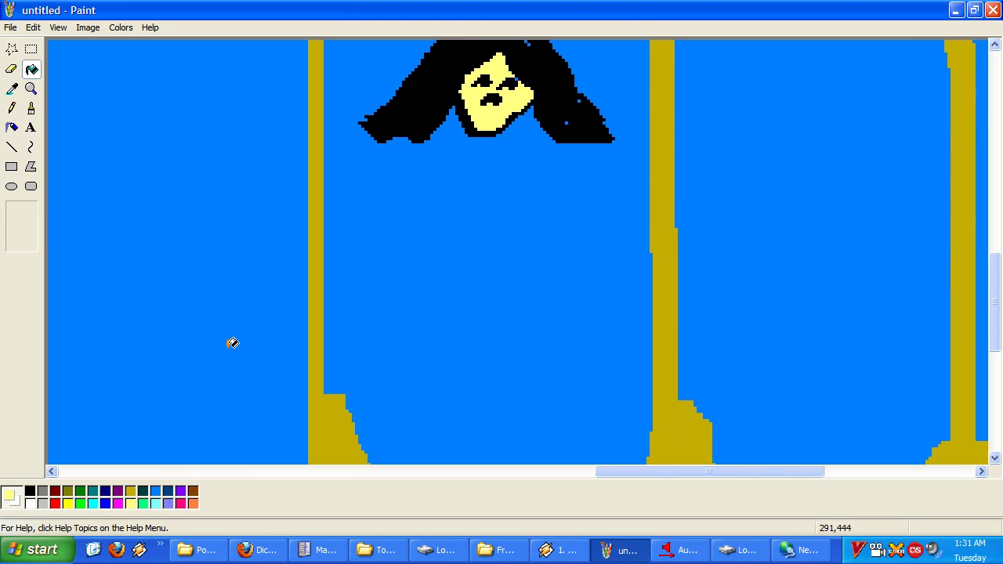
scroll(233, 342, up, 2)
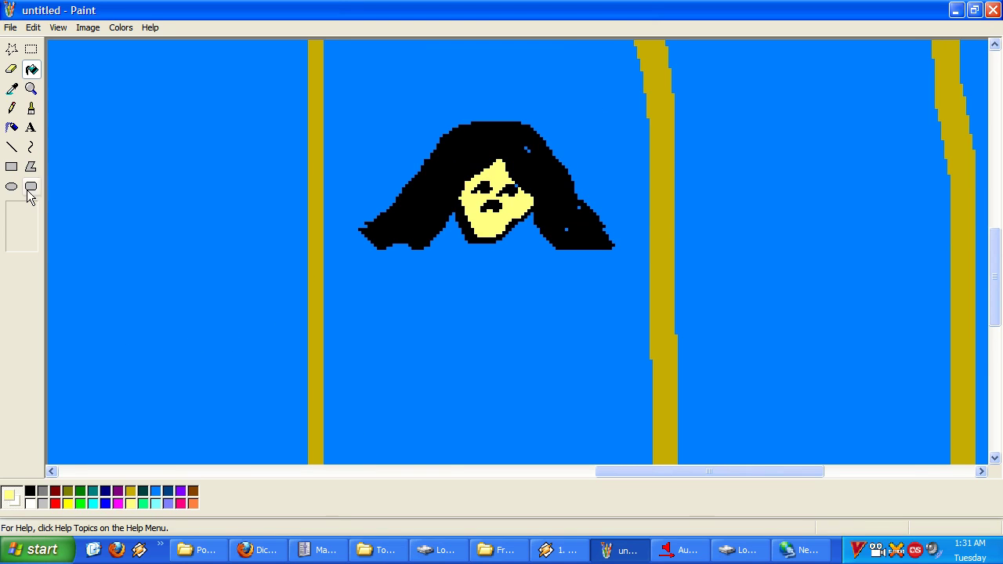
click(31, 116)
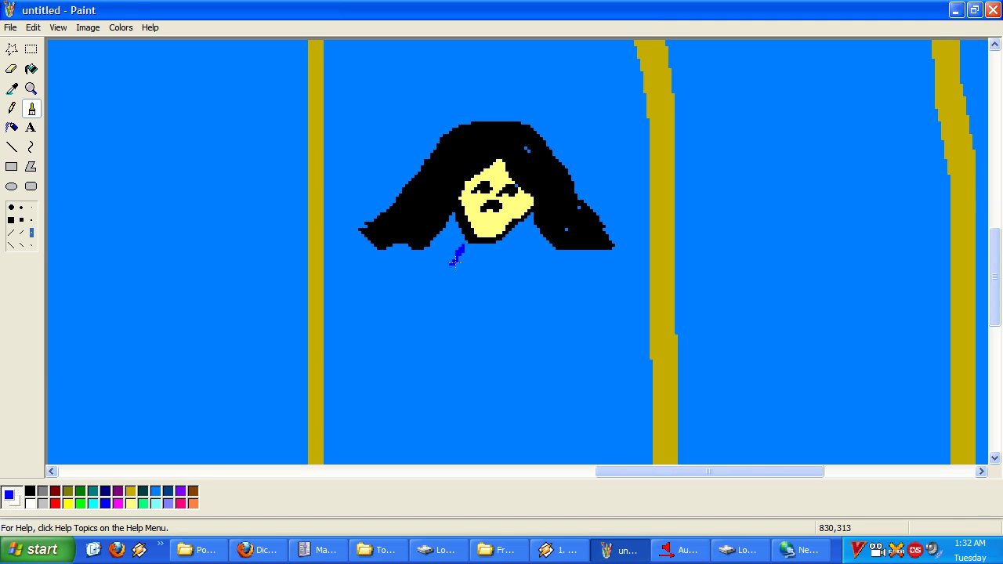
mouse_move(447, 279)
mouse_down()
mouse_move(445, 334)
mouse_move(435, 335)
mouse_move(436, 287)
mouse_move(463, 252)
mouse_move(434, 283)
mouse_move(432, 319)
mouse_up()
mouse_move(442, 261)
mouse_down()
mouse_move(414, 278)
mouse_move(442, 275)
mouse_move(397, 280)
mouse_move(368, 322)
mouse_move(429, 269)
mouse_move(392, 293)
mouse_move(358, 332)
mouse_move(431, 266)
mouse_move(393, 290)
mouse_move(362, 335)
mouse_move(400, 292)
mouse_move(425, 282)
mouse_move(390, 300)
mouse_move(364, 341)
mouse_move(429, 283)
mouse_move(380, 327)
mouse_up()
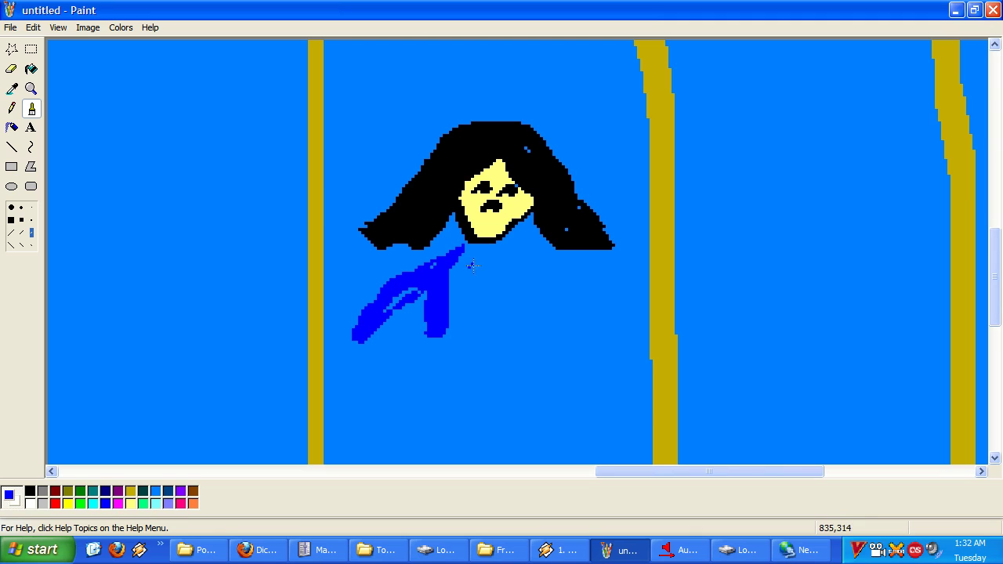
mouse_move(502, 245)
mouse_down()
mouse_move(513, 269)
mouse_move(546, 279)
mouse_move(595, 335)
mouse_move(574, 330)
mouse_move(503, 270)
mouse_move(541, 289)
mouse_move(497, 262)
mouse_move(456, 257)
mouse_move(450, 339)
mouse_up()
mouse_move(493, 269)
mouse_down()
mouse_move(494, 339)
mouse_move(513, 279)
mouse_up()
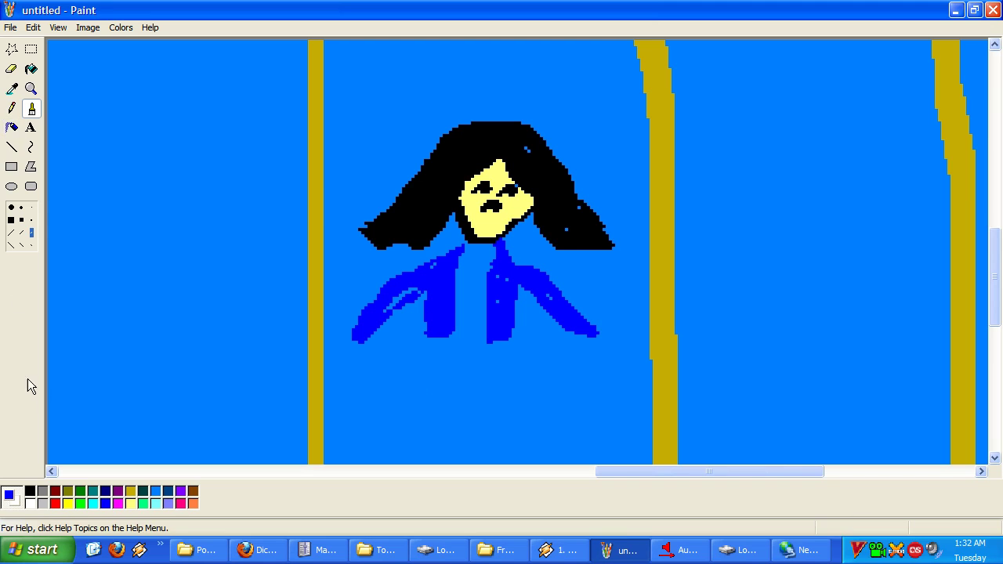
Brush a small white collar under the figure's chin with a black mark at its center
click(21, 221)
click(31, 221)
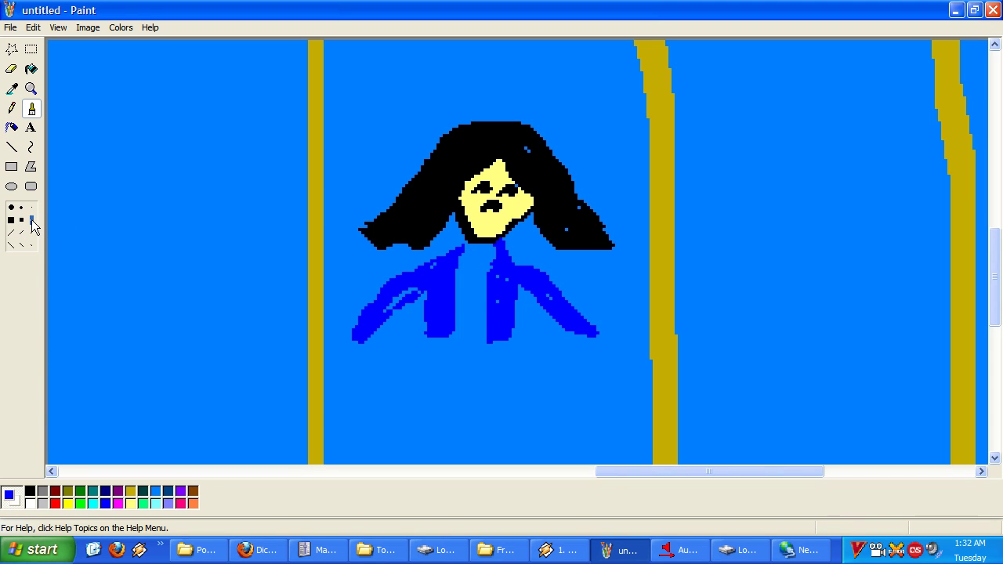
click(30, 508)
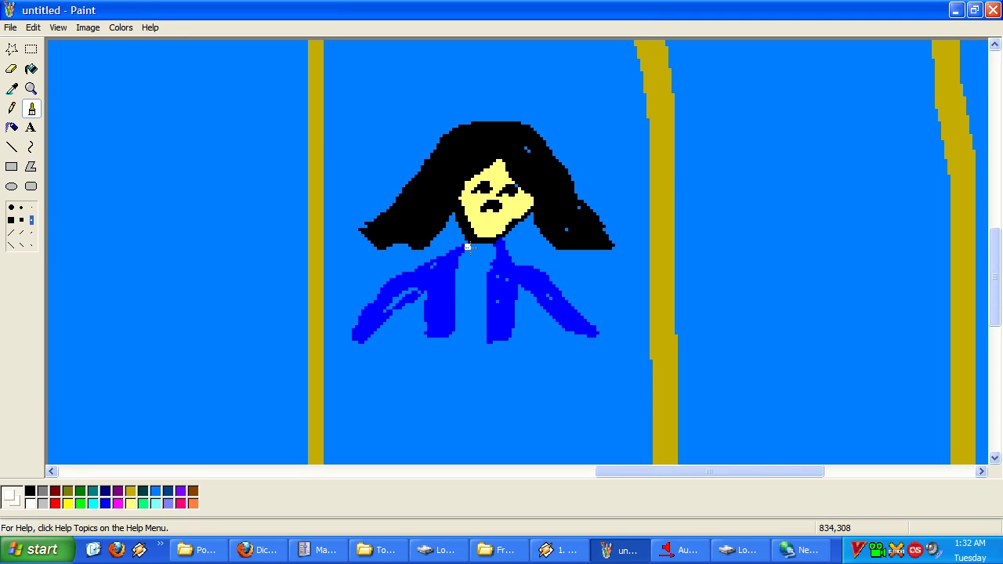
drag(479, 248, 495, 247)
click(31, 492)
click(21, 207)
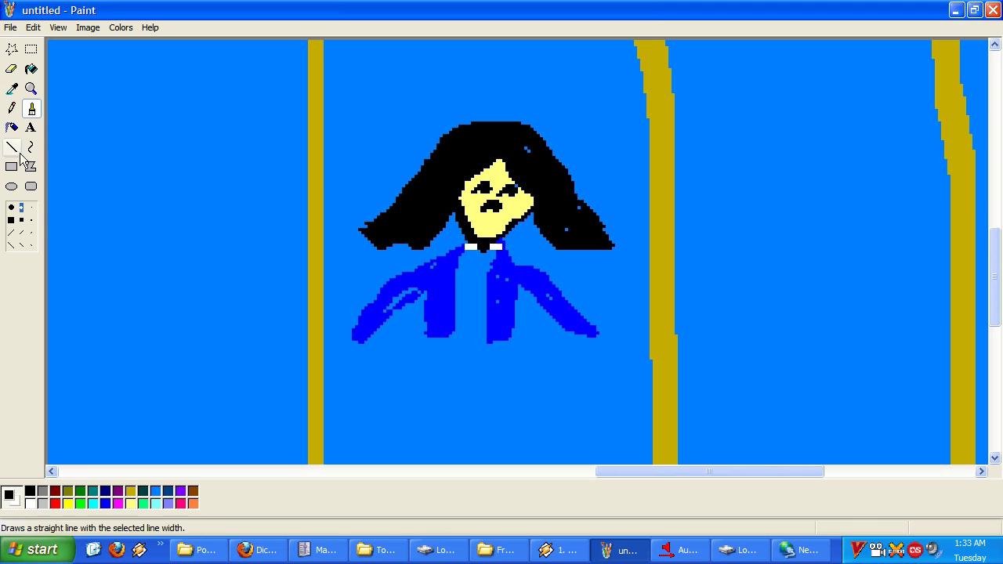
Outline the figure's neckline and flared skirt in thin black, and fill the dress with white
click(32, 207)
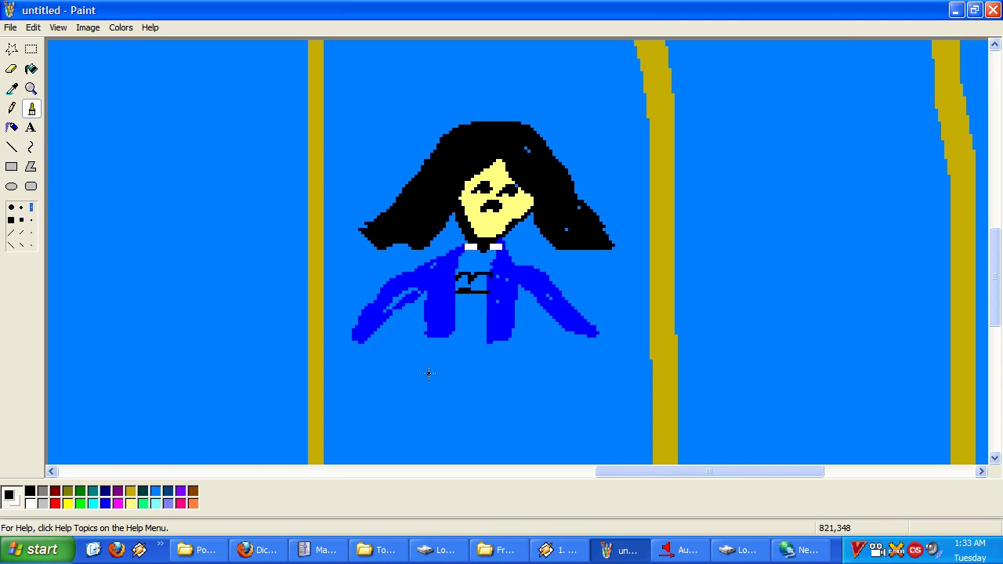
mouse_move(426, 341)
mouse_down()
mouse_move(416, 374)
mouse_move(468, 382)
mouse_move(529, 383)
mouse_move(514, 349)
mouse_up()
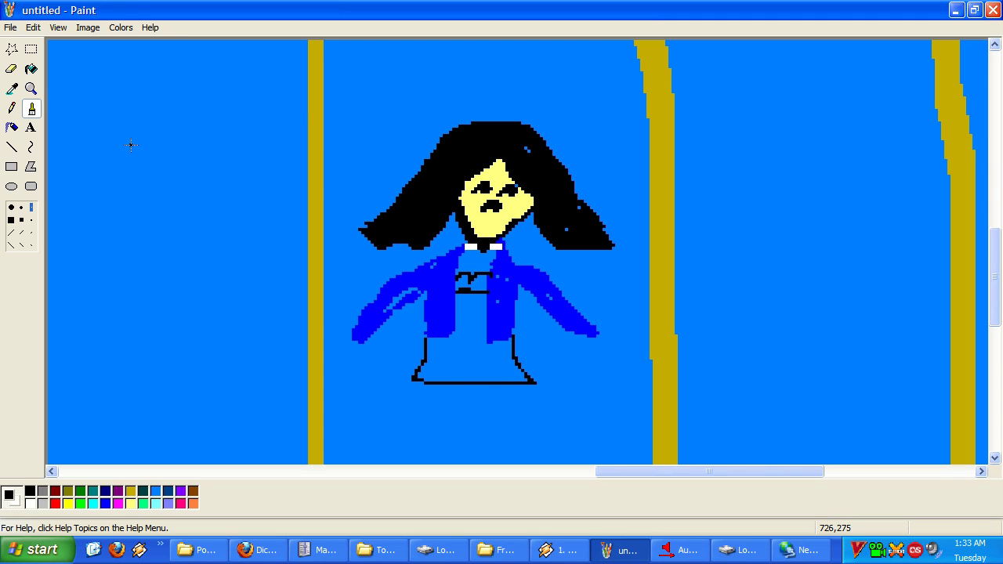
click(31, 69)
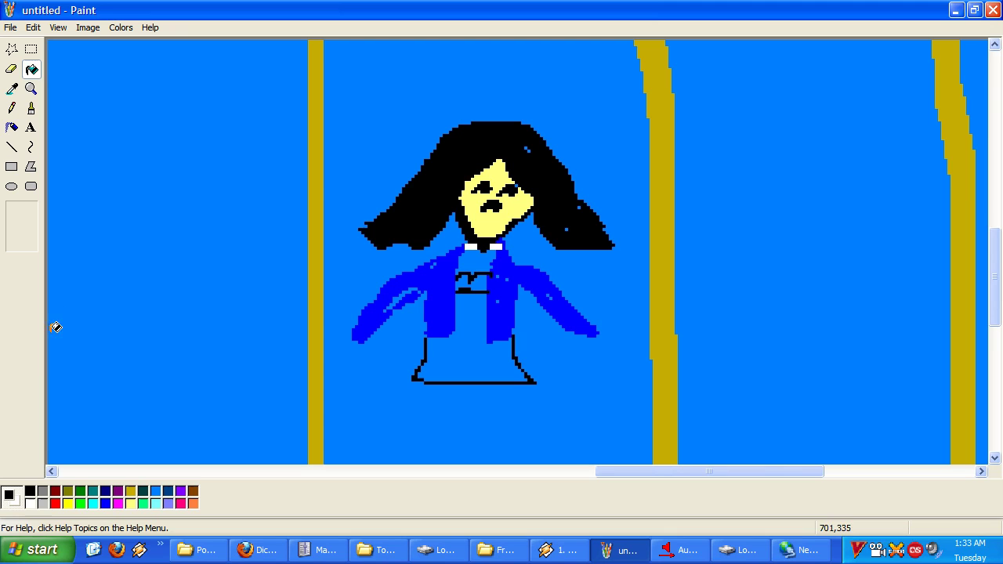
click(456, 355)
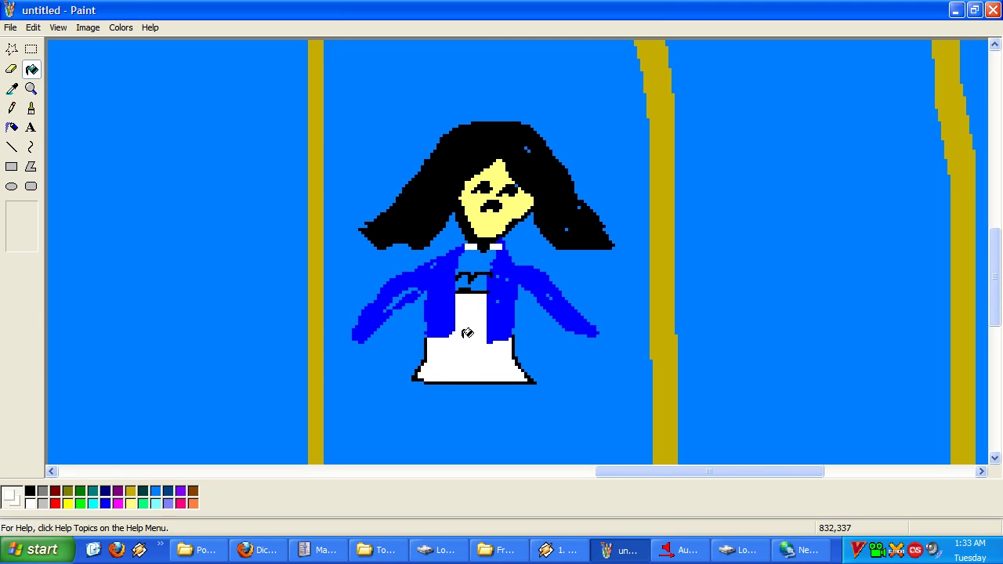
Fill the chest and the lower neckline line with the pale yellow sampled from the figure's face
click(11, 89)
click(502, 220)
click(479, 268)
click(483, 284)
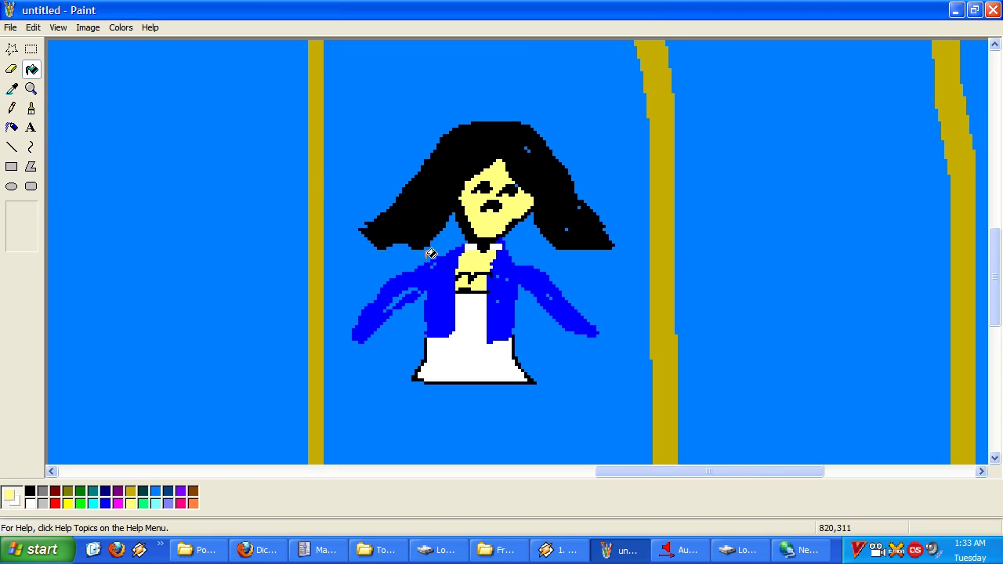
click(470, 287)
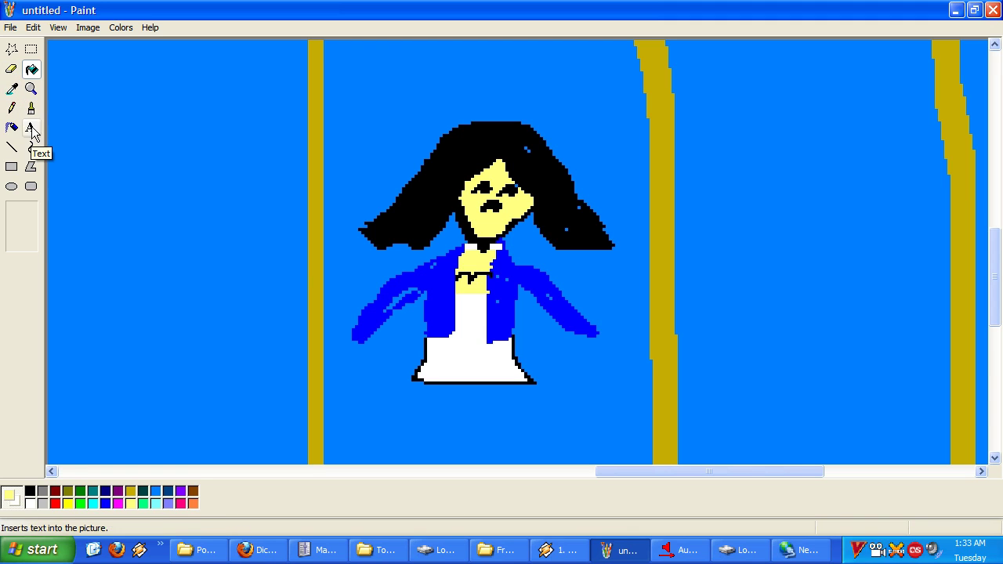
Sample the jacket's dark blue as the drawing color
click(14, 71)
click(12, 89)
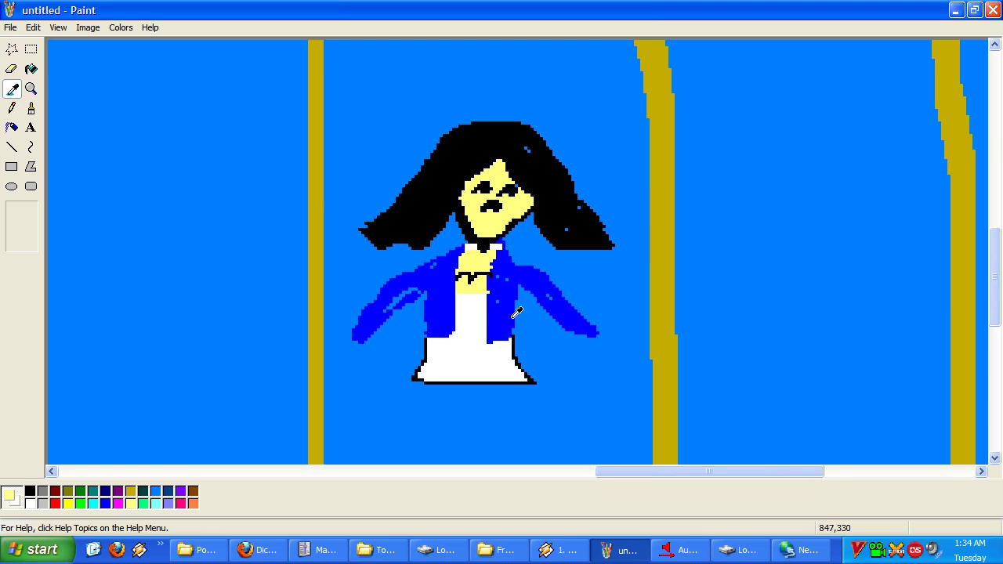
click(446, 297)
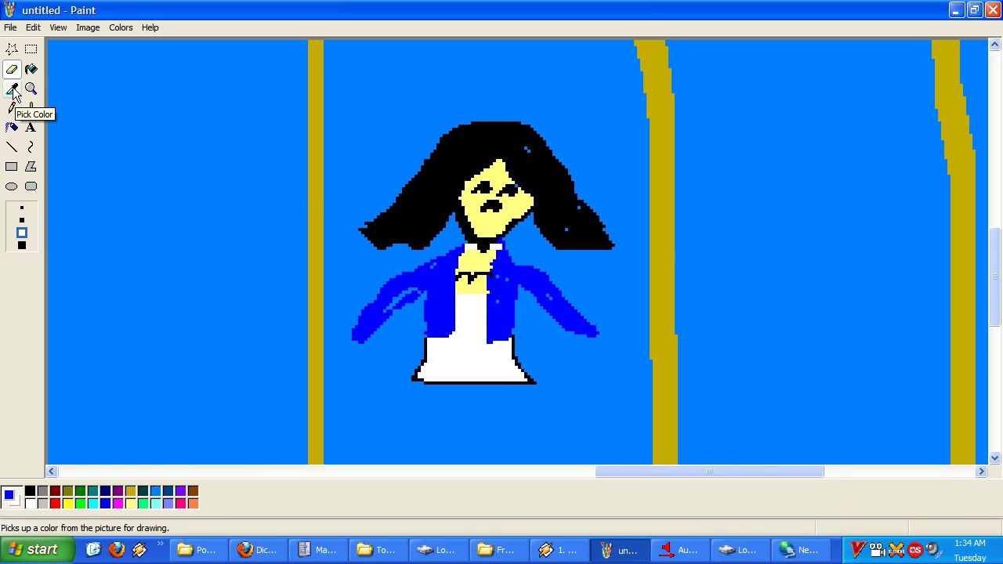
click(33, 27)
click(42, 44)
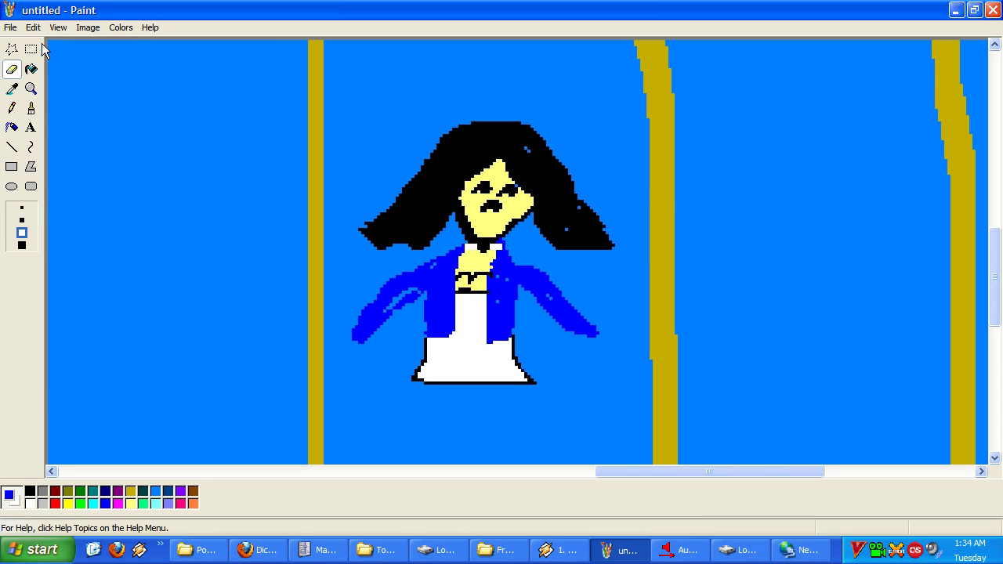
click(33, 27)
click(47, 57)
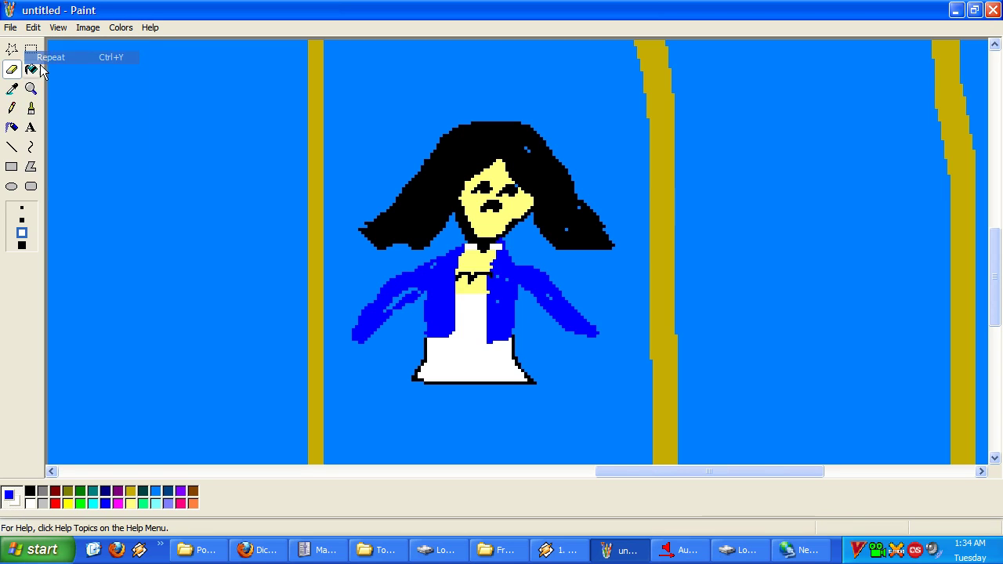
Sample the jacket's blue and brush the outline of a flared skirt with a wavy hem below the white top
click(12, 108)
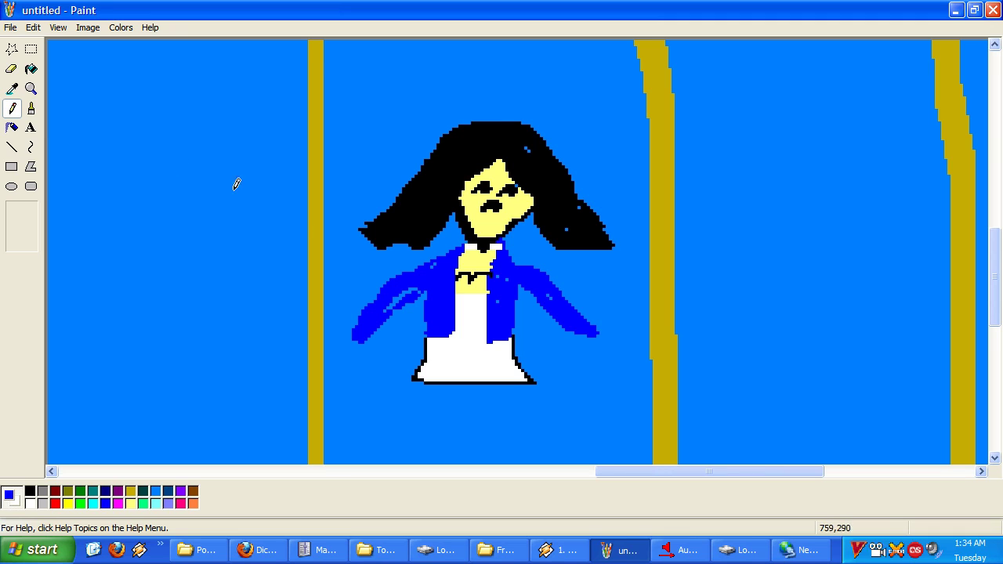
click(17, 90)
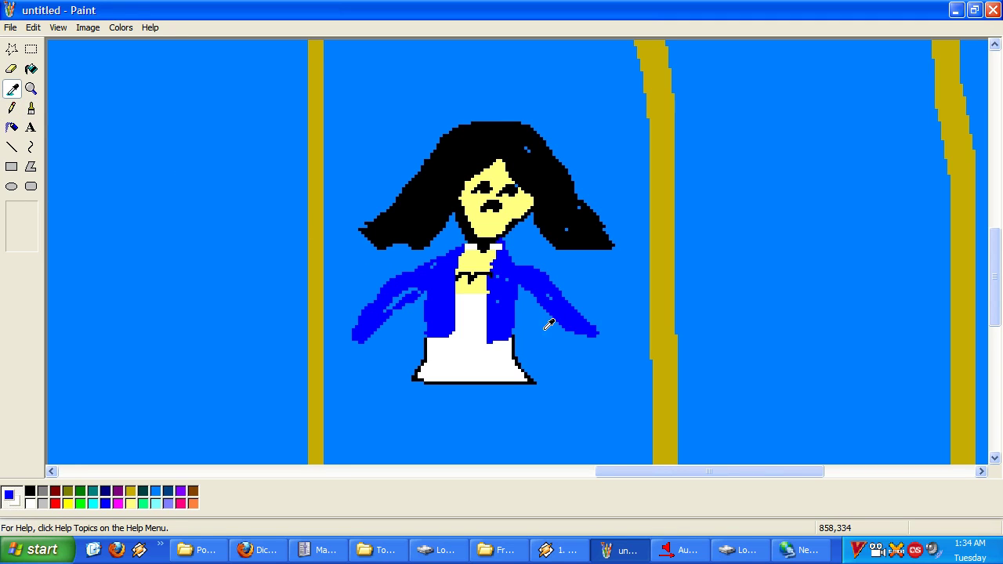
click(510, 311)
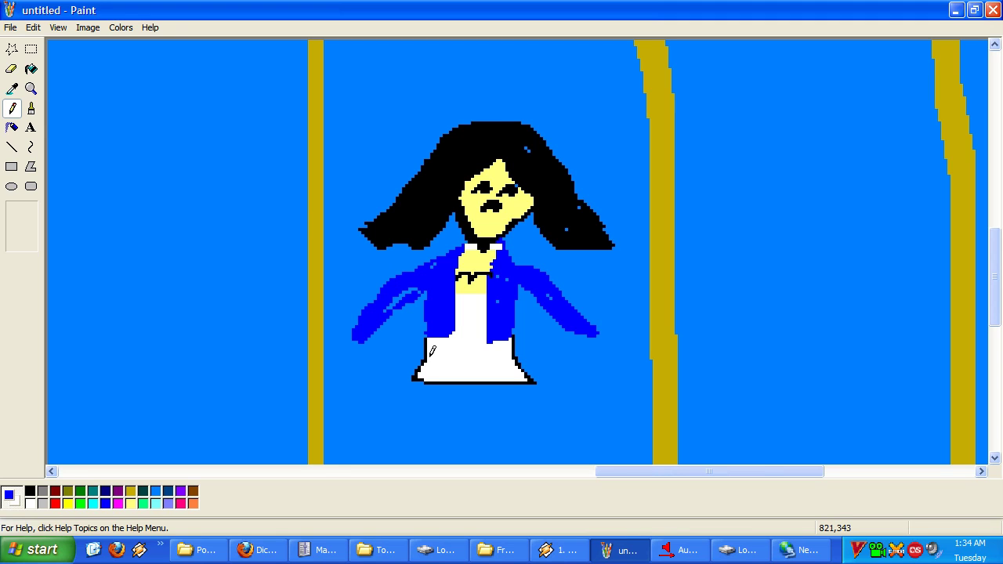
scroll(372, 365, down, 3)
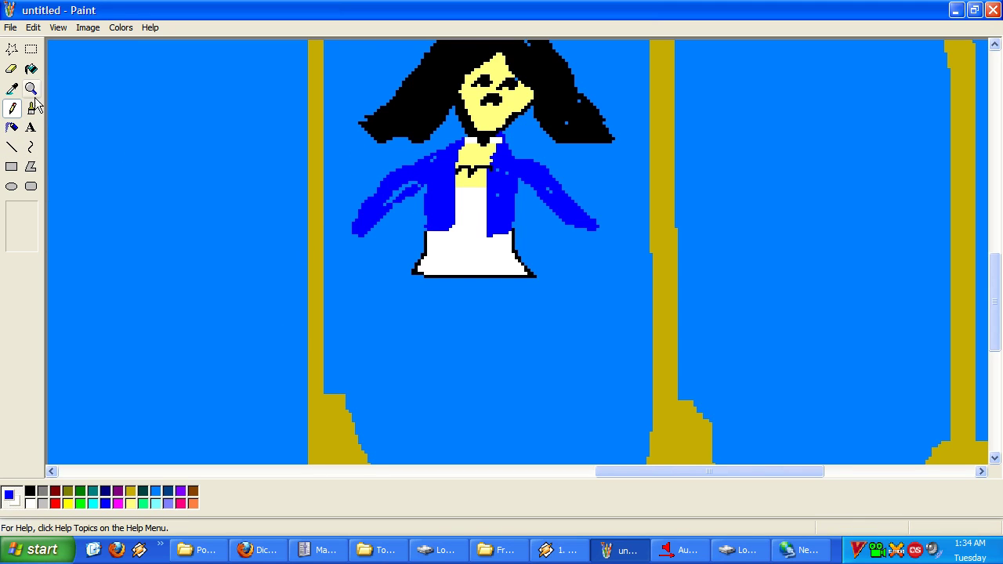
click(13, 148)
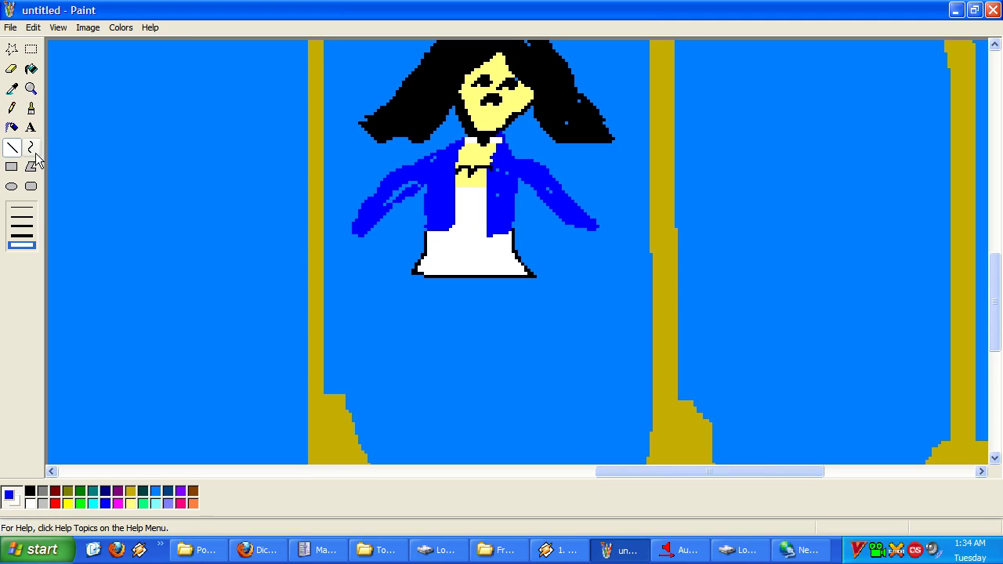
click(30, 108)
click(30, 233)
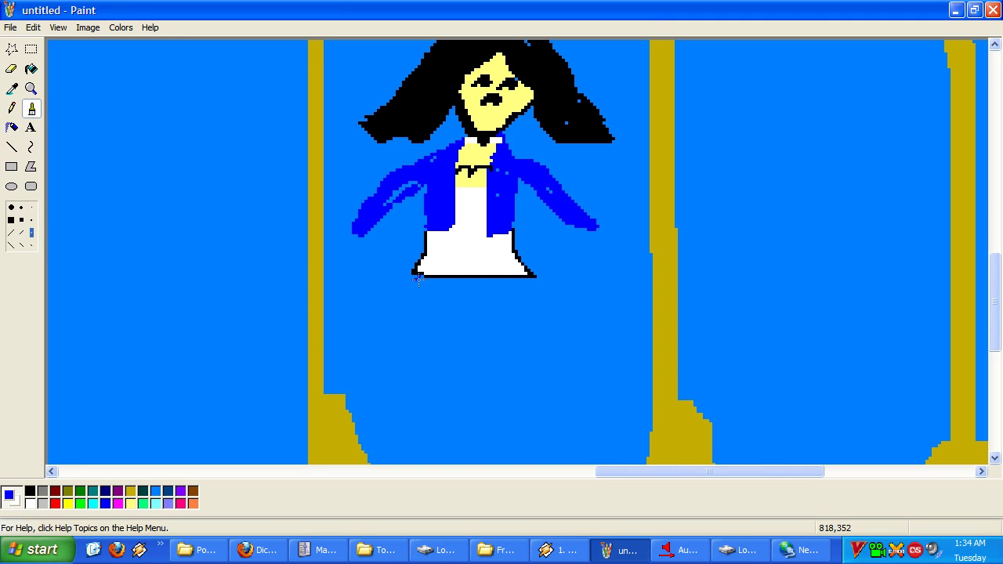
mouse_move(412, 286)
mouse_down()
mouse_move(360, 386)
mouse_move(437, 374)
mouse_move(467, 387)
mouse_move(506, 377)
mouse_move(596, 381)
mouse_move(533, 281)
mouse_up()
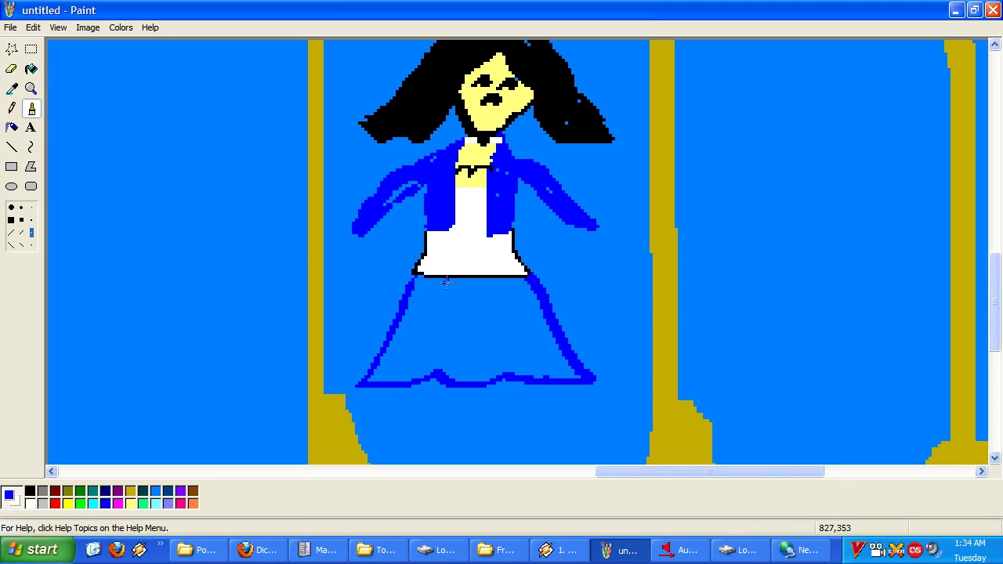
Brush two blue pleat lines from the skirt's waist down to the hem, dividing it into three panels
scroll(304, 272, down, 3)
scroll(333, 274, up, 3)
drag(446, 280, 432, 376)
drag(500, 283, 514, 375)
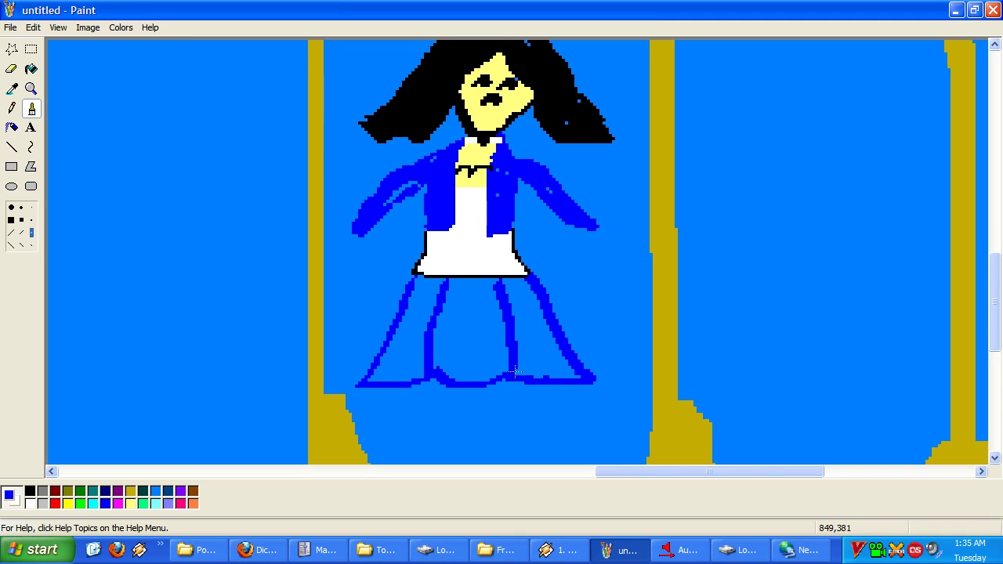
Fill the three skirt panels and both halves of the jacket with navy blue
click(31, 69)
click(105, 492)
click(416, 361)
click(478, 346)
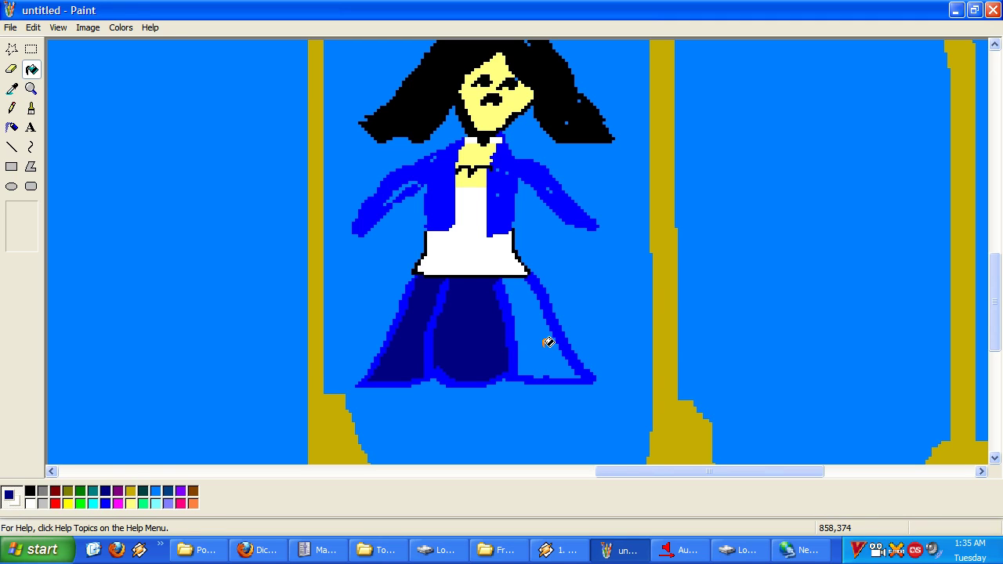
click(548, 342)
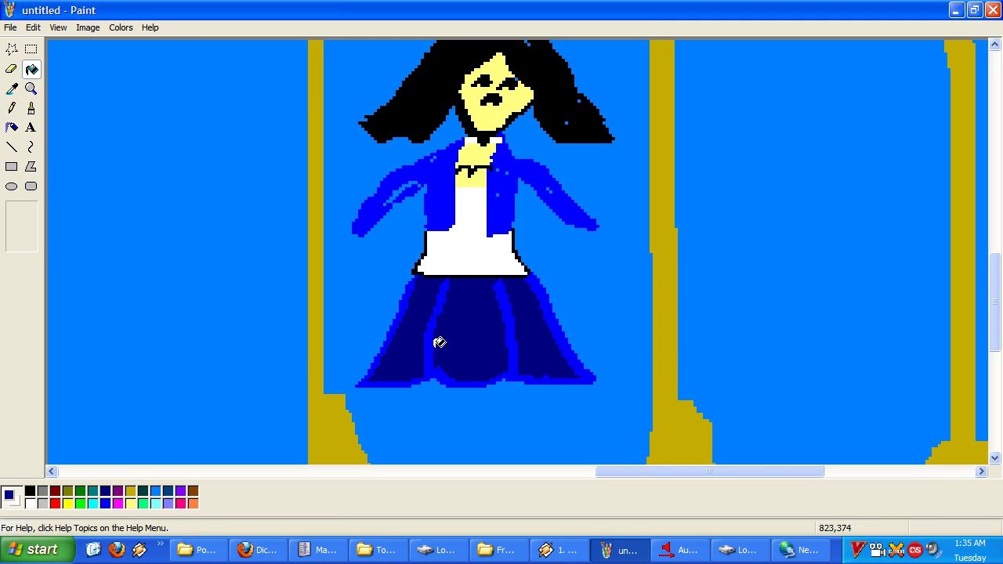
click(449, 198)
click(504, 210)
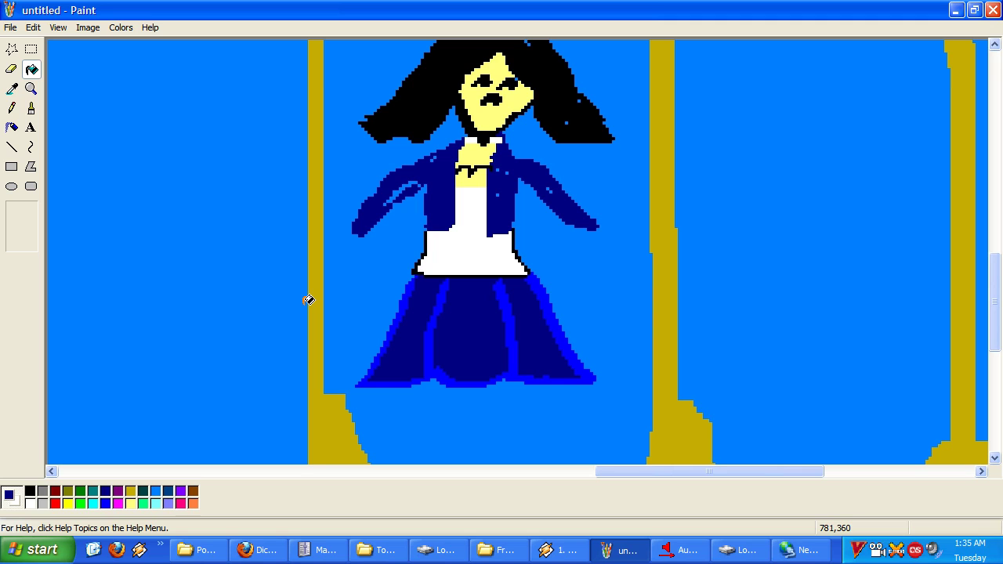
Brush the outlines of two legs in black, from the skirt's hem down to the cage floor
scroll(590, 384, up, 3)
scroll(589, 384, down, 6)
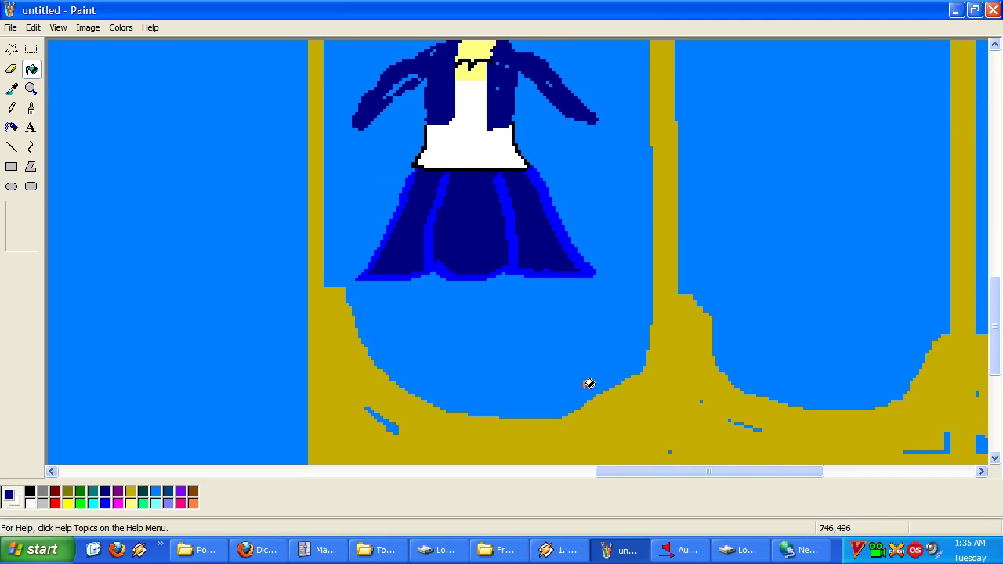
click(29, 109)
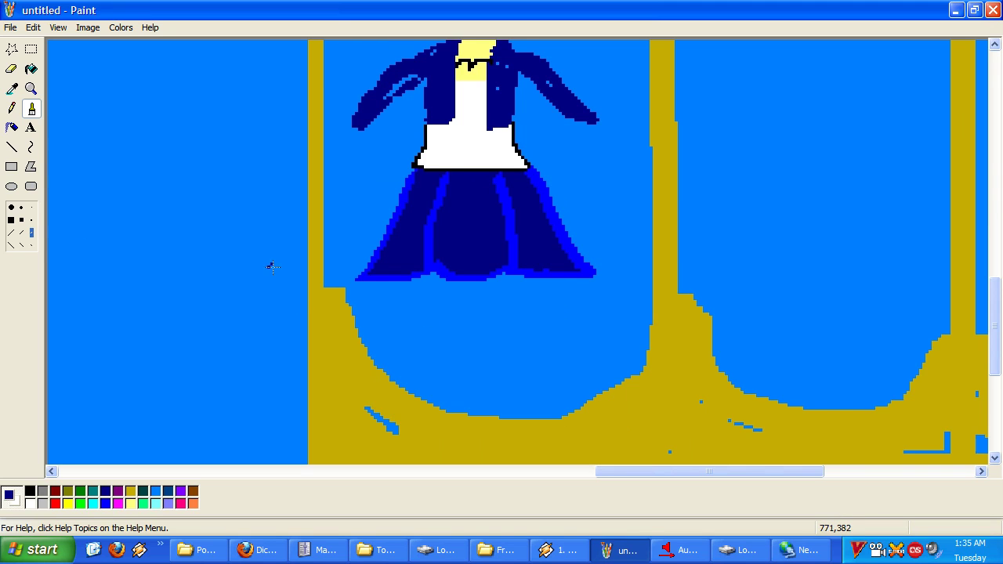
scroll(198, 191, up, 3)
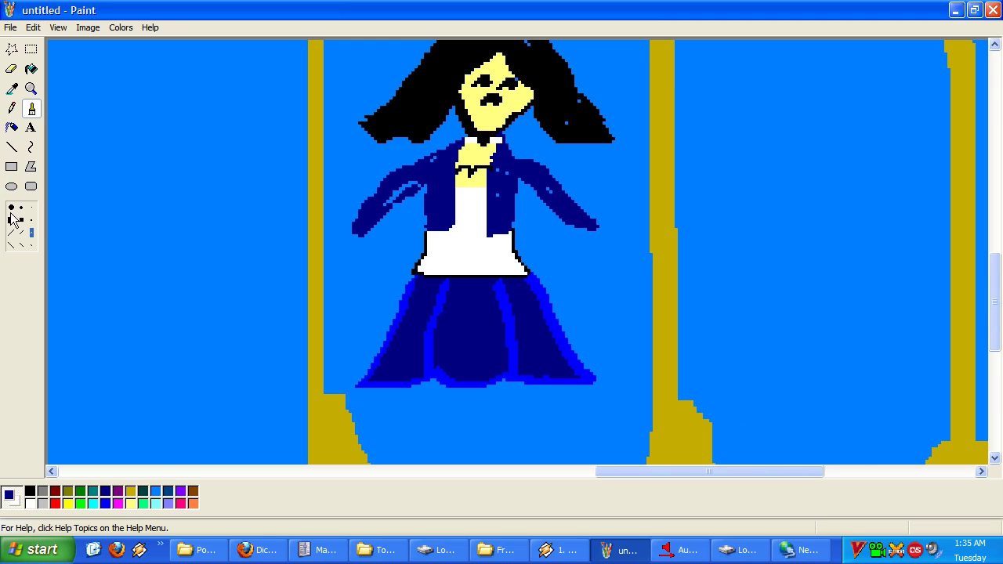
click(30, 490)
scroll(450, 380, down, 3)
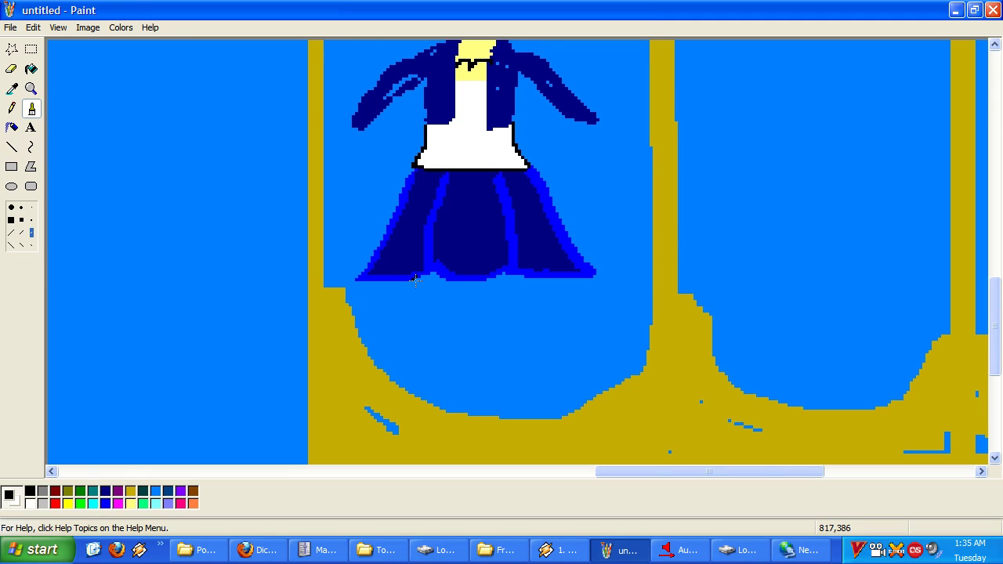
drag(419, 280, 407, 384)
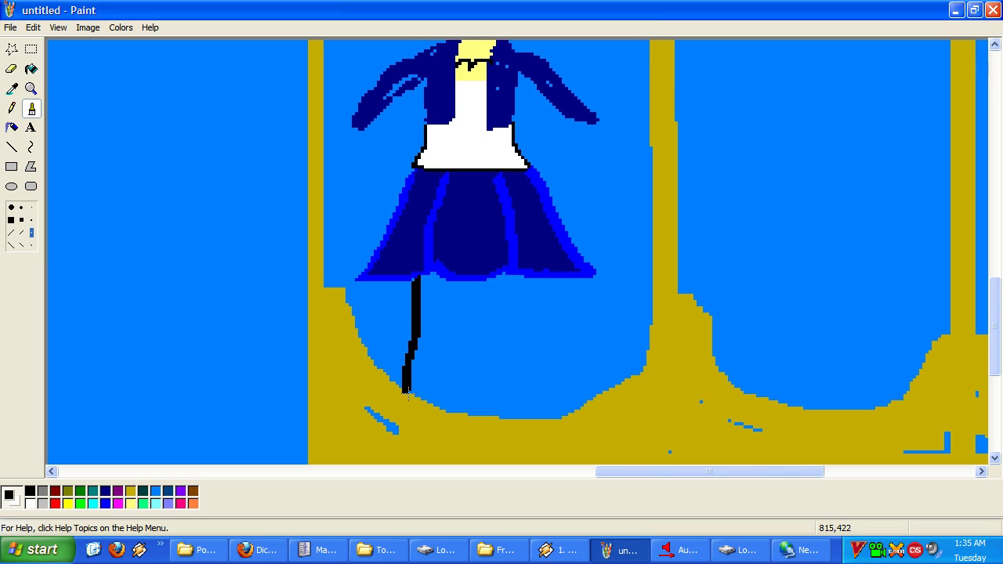
drag(459, 290, 443, 404)
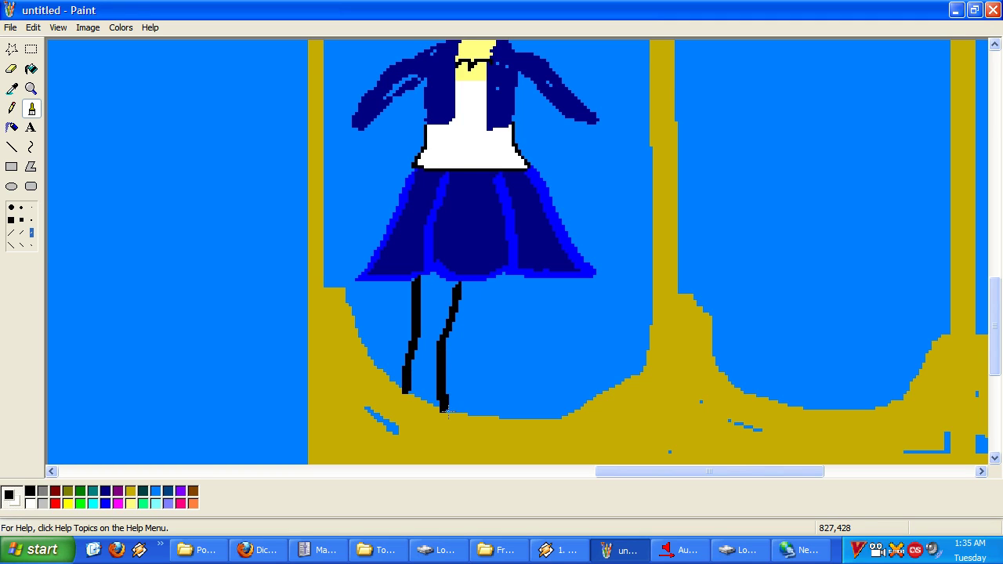
drag(493, 280, 486, 406)
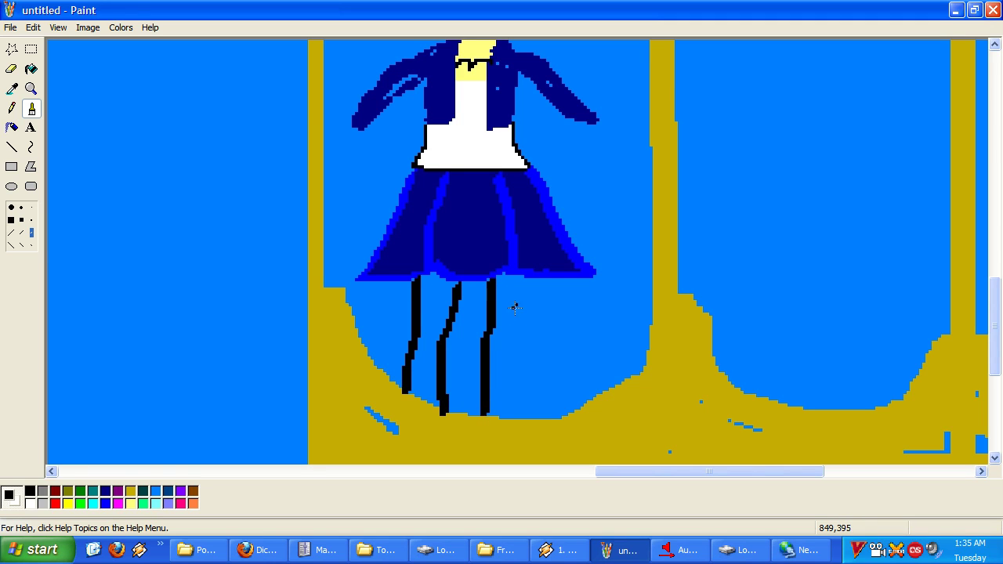
drag(526, 282, 514, 404)
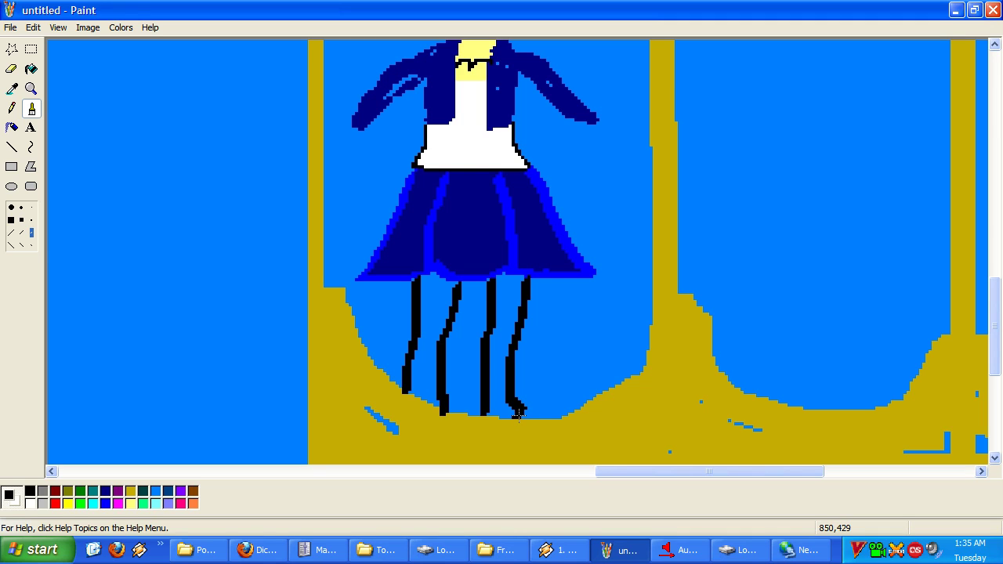
Sample the pale yellow from the figure's chest and fill the first outlined leg with it
click(32, 69)
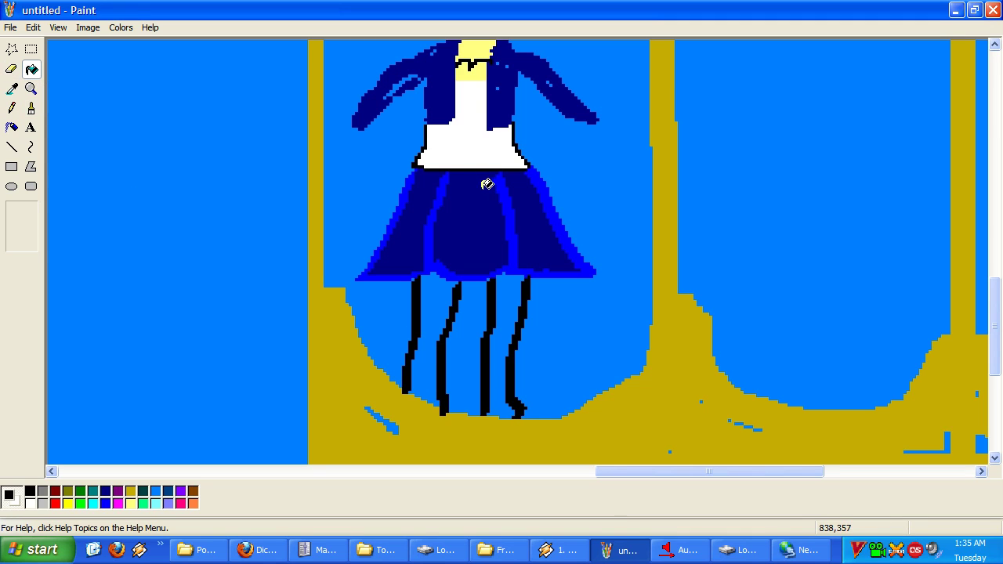
click(12, 88)
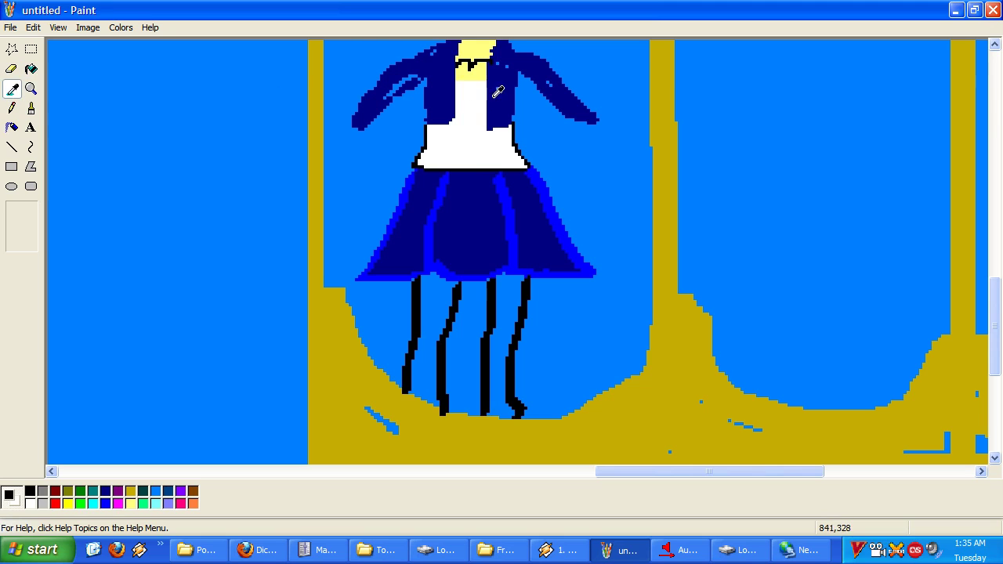
click(485, 65)
click(444, 295)
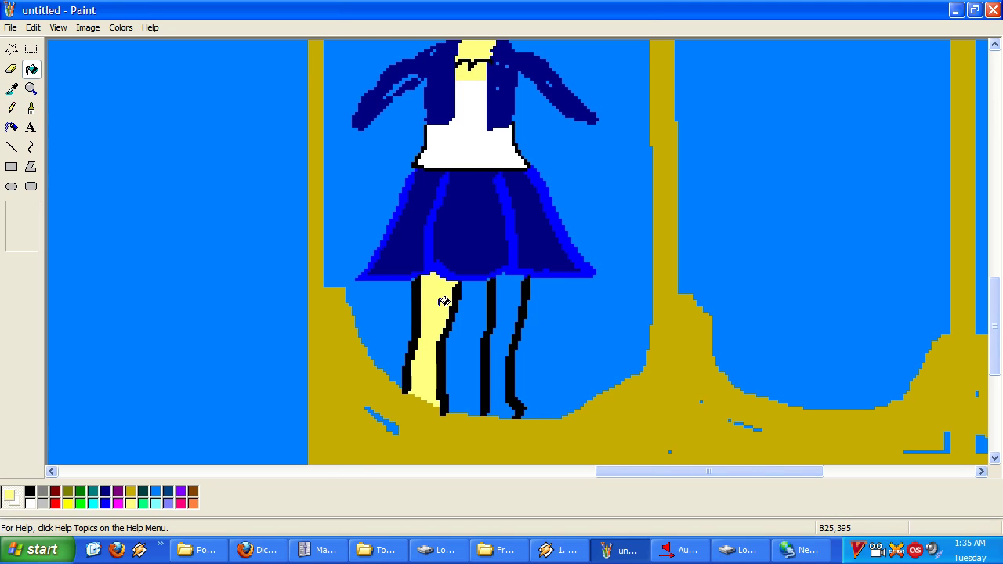
click(523, 317)
click(33, 27)
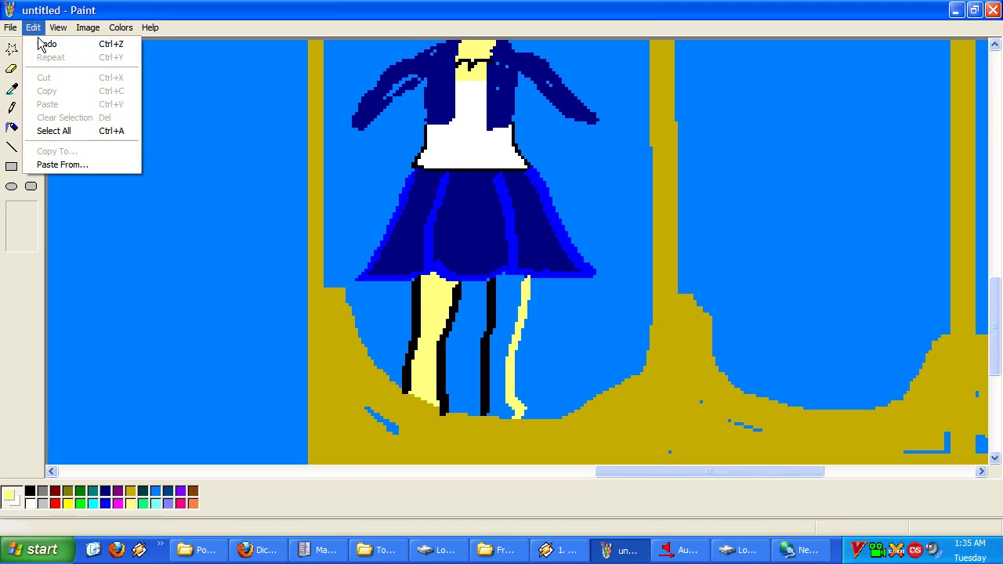
click(39, 44)
Fill the second leg with the same pale yellow and return to the full view of the picture
click(510, 294)
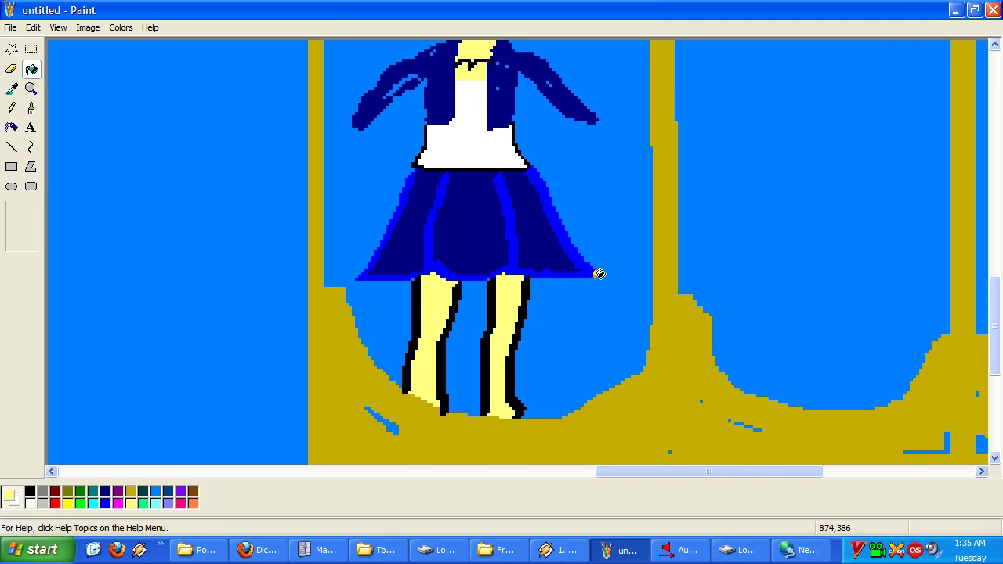
scroll(588, 266, up, 5)
click(30, 88)
click(186, 107)
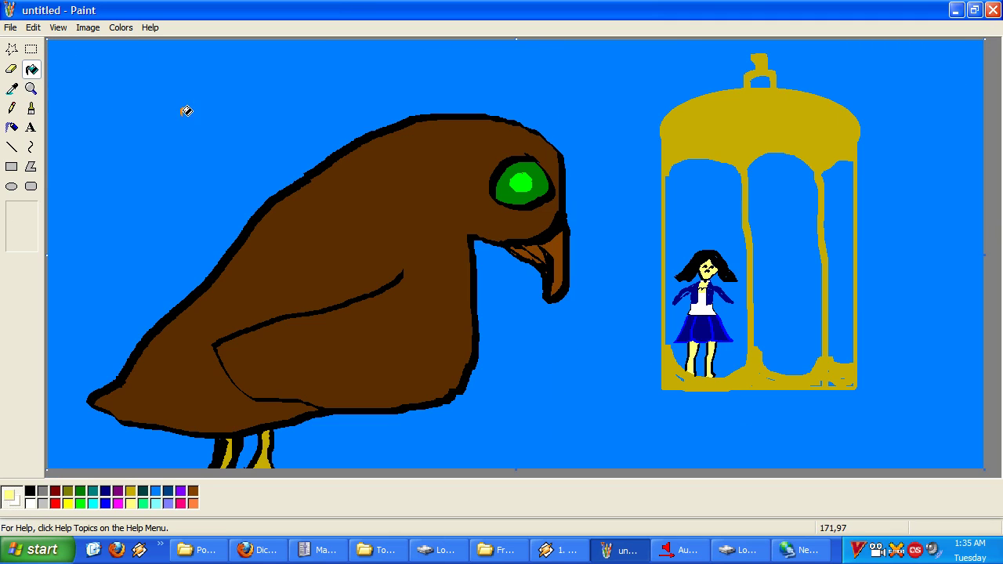